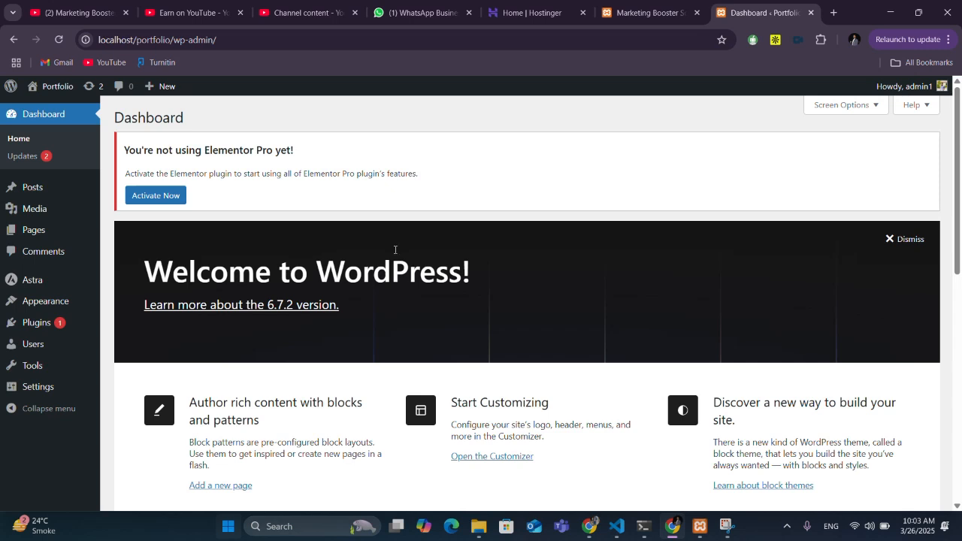
Step: Visit the Portfolio site and open the Site Title & Logo settings of its header in the Customizer
left_click(51, 87)
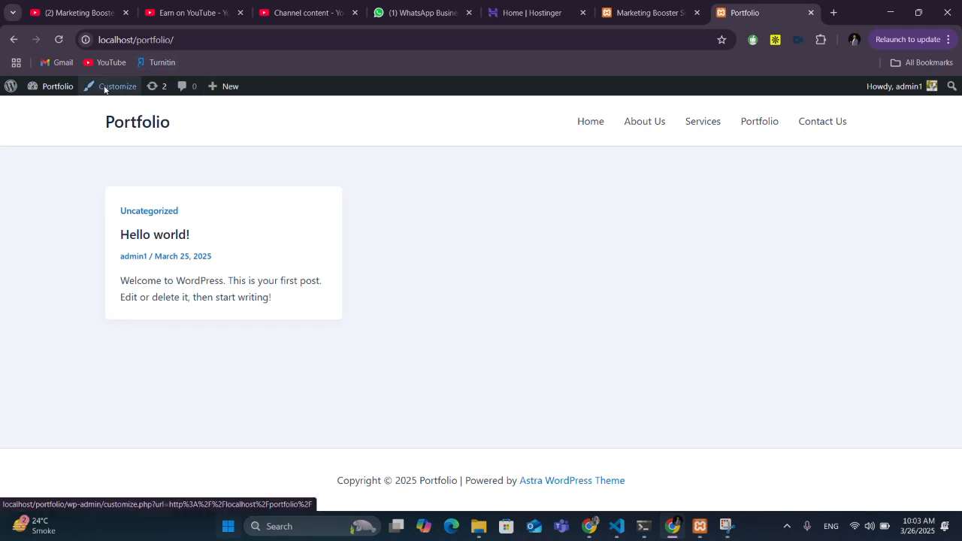
left_click(104, 90)
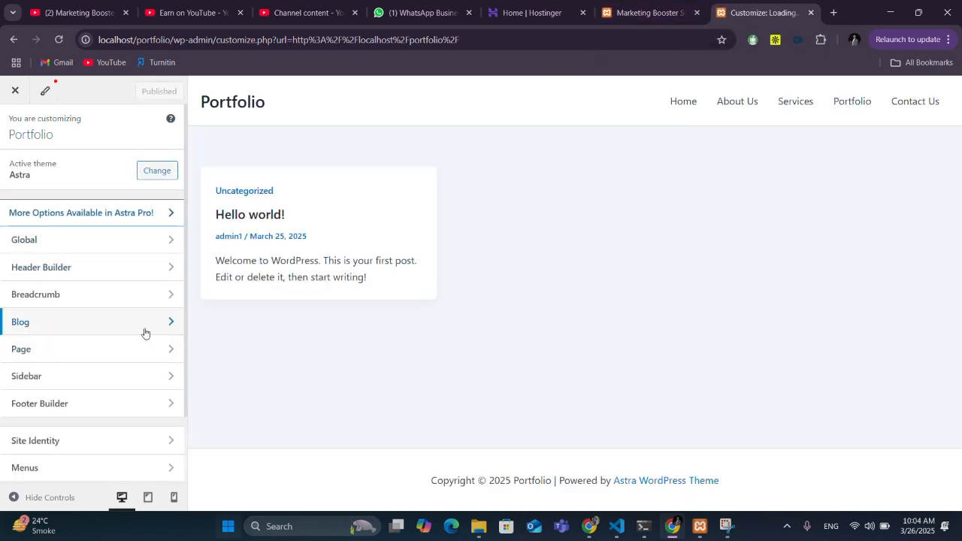
left_click(75, 275)
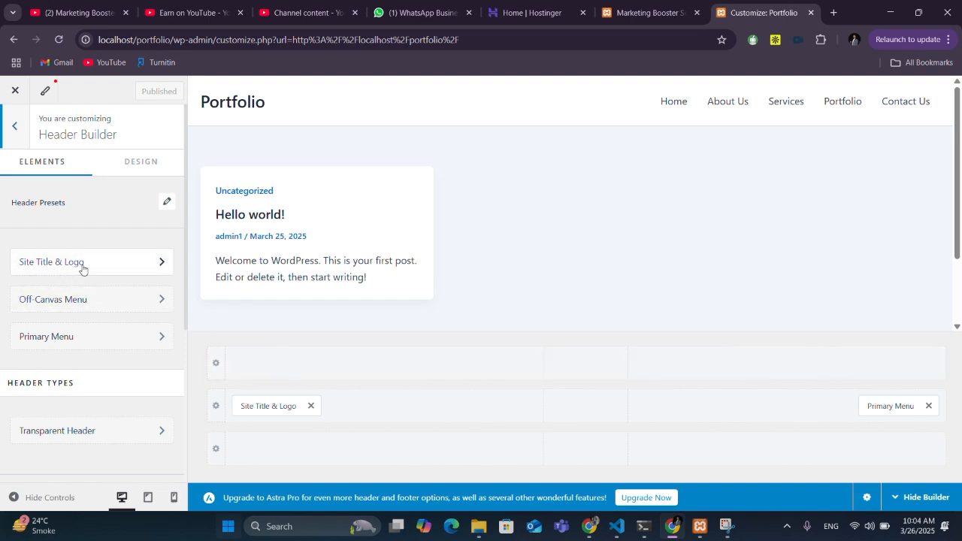
left_click(143, 264)
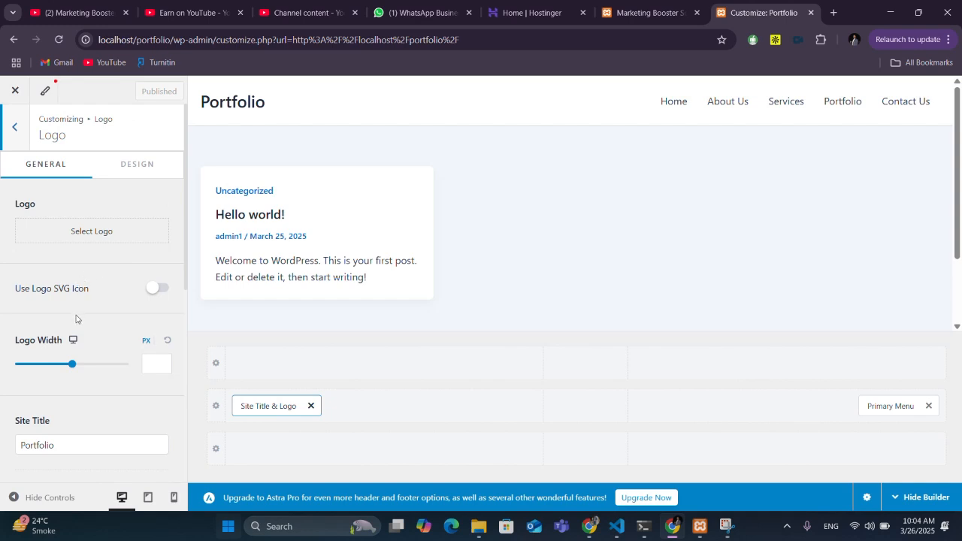
Step: Upload the WordPress-logotype-alternative image from the Desktop and select it as the site logo
left_click(81, 233)
left_click(496, 304)
left_click(151, 194)
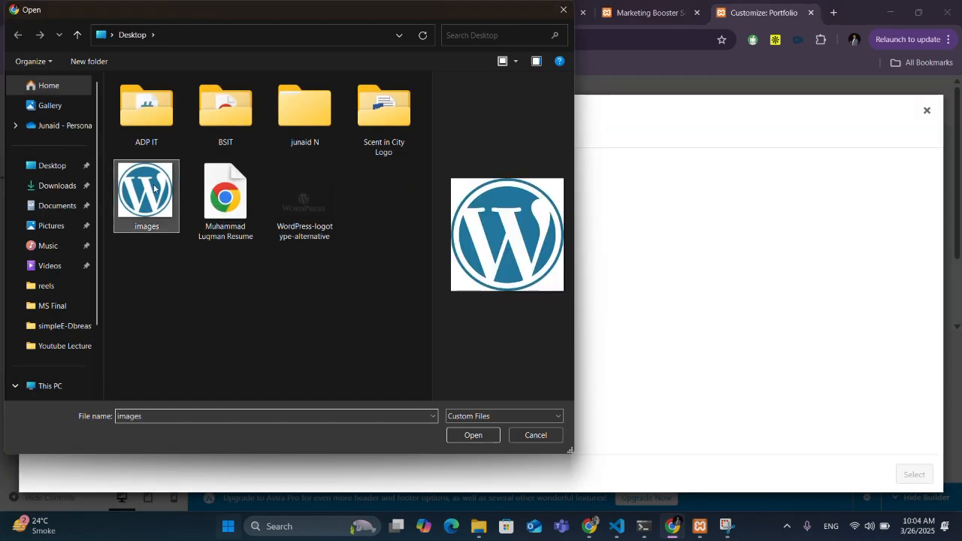
left_click(289, 203)
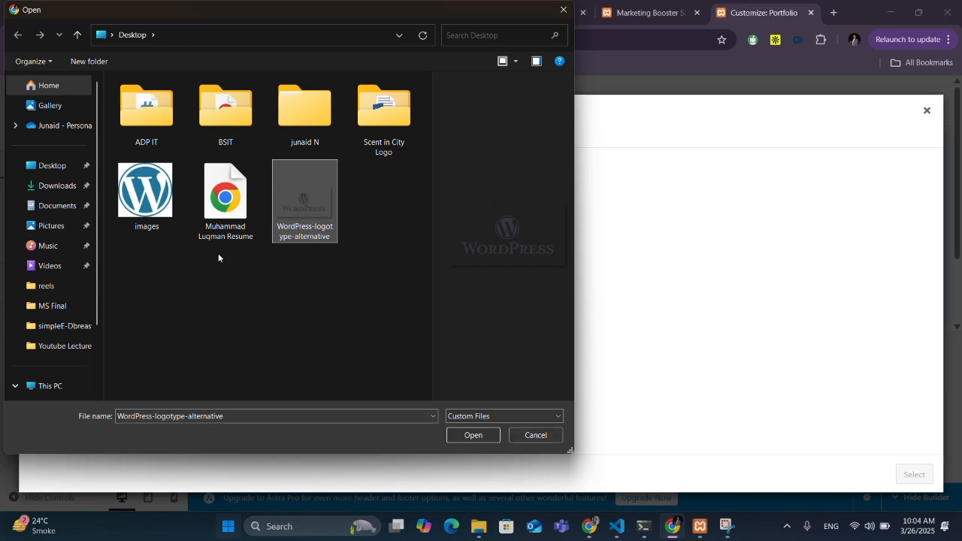
left_click(465, 434)
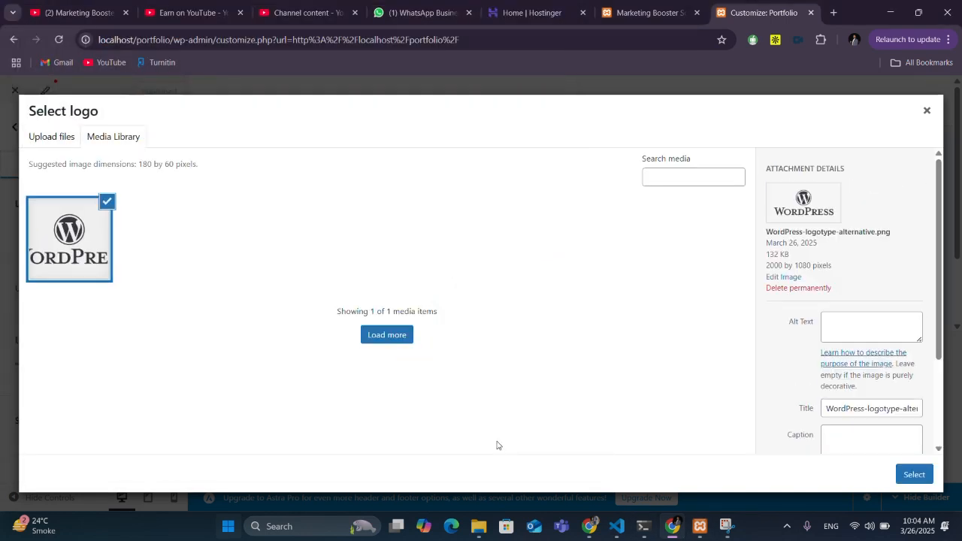
left_click(918, 479)
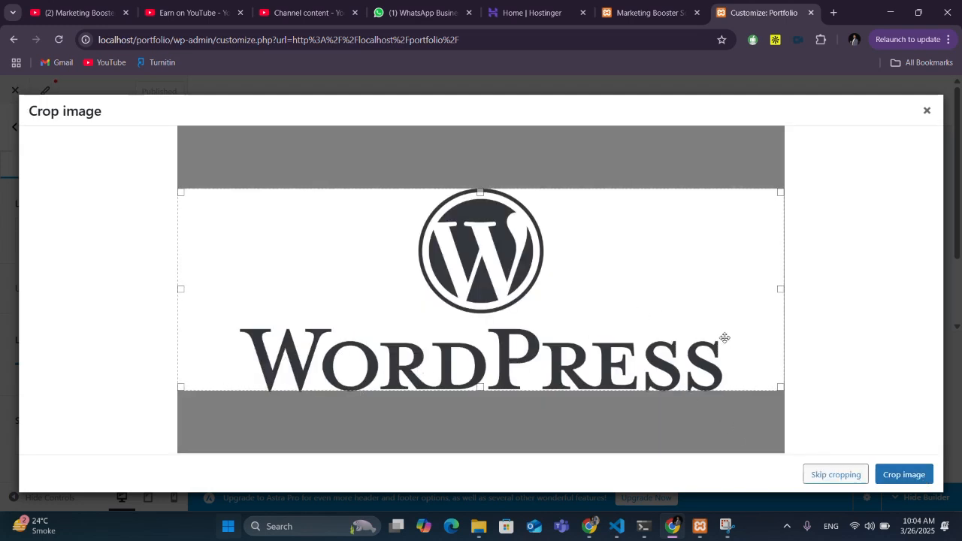
Step: Try to crop the logo image down to the round W emblem above the wordmark
left_click_drag(779, 286, 723, 291)
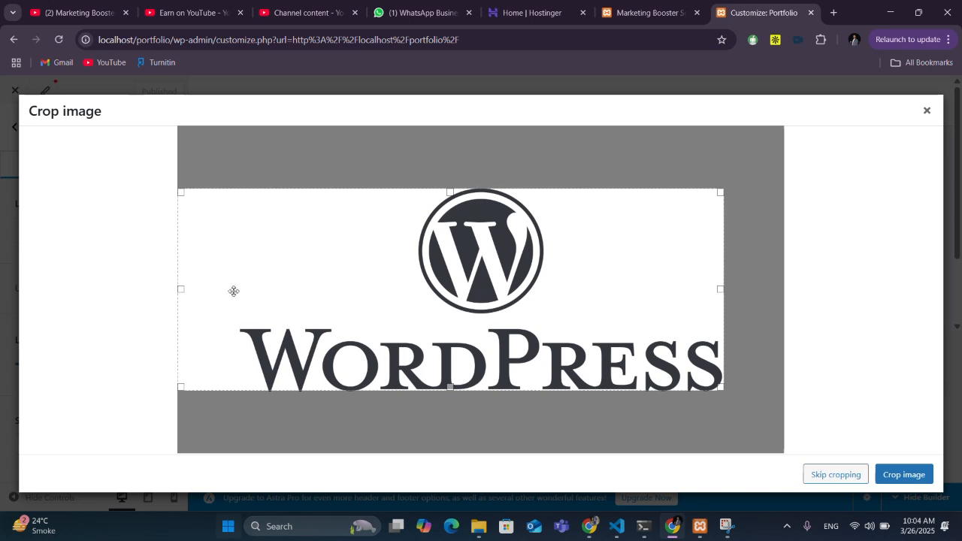
left_click_drag(180, 288, 419, 293)
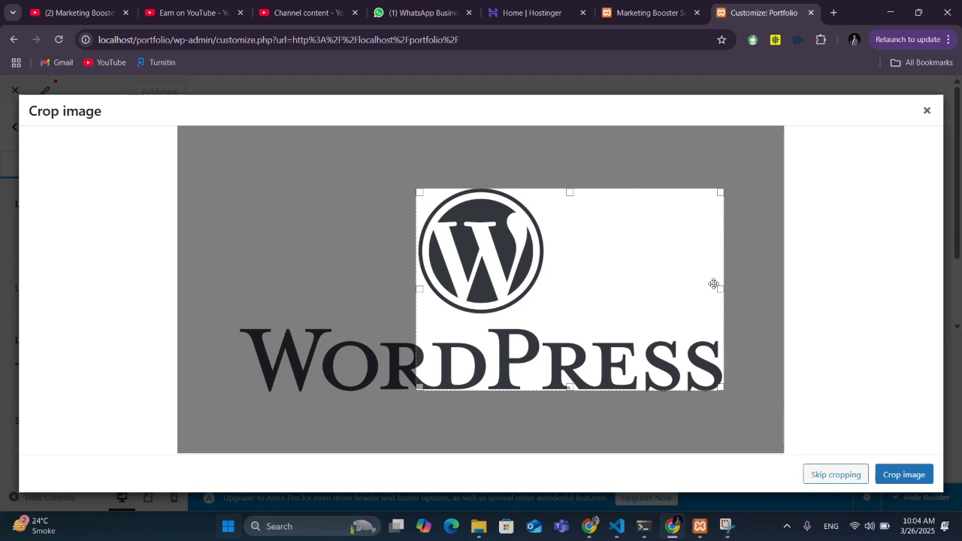
left_click_drag(720, 288, 544, 278)
left_click_drag(477, 386, 476, 318)
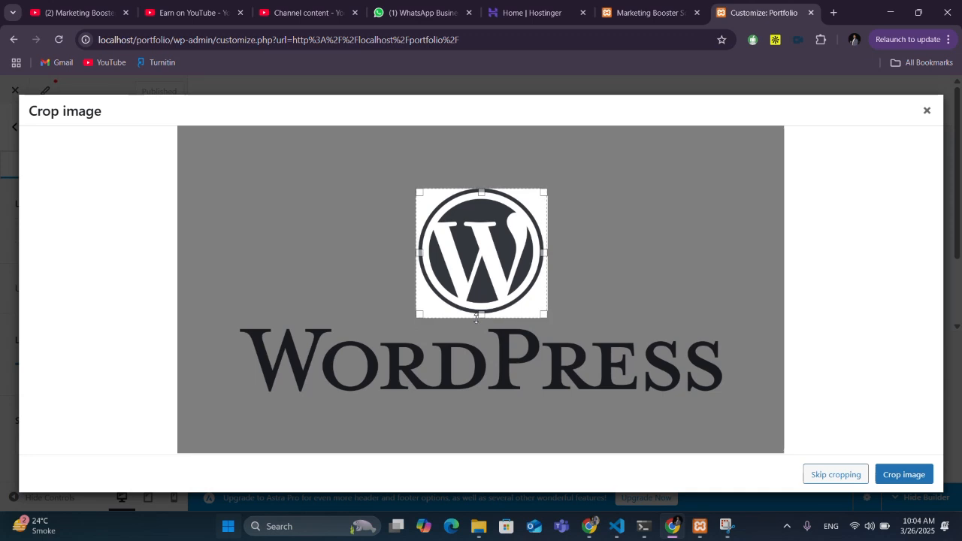
left_click(899, 473)
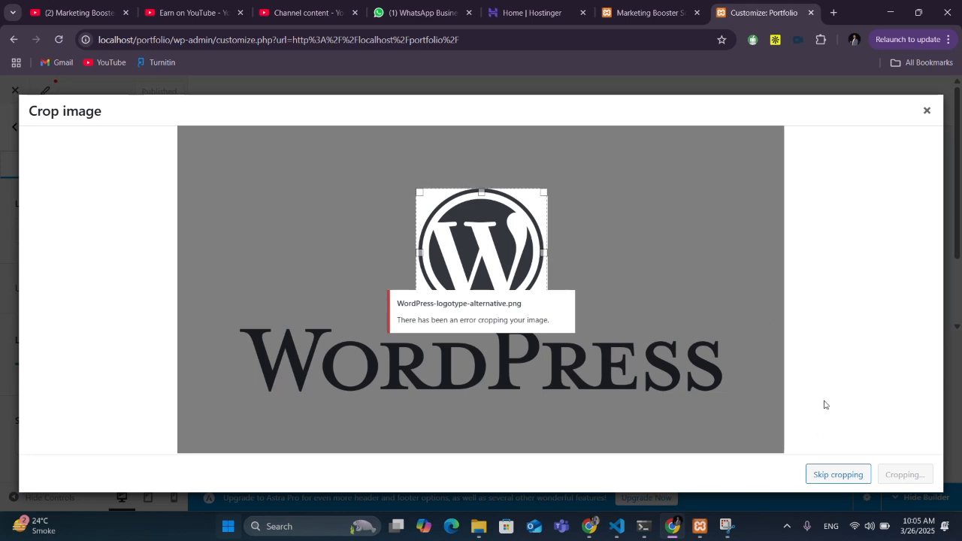
Step: Use the logo image without cropping and set the logo width to 151 px
left_click(817, 472)
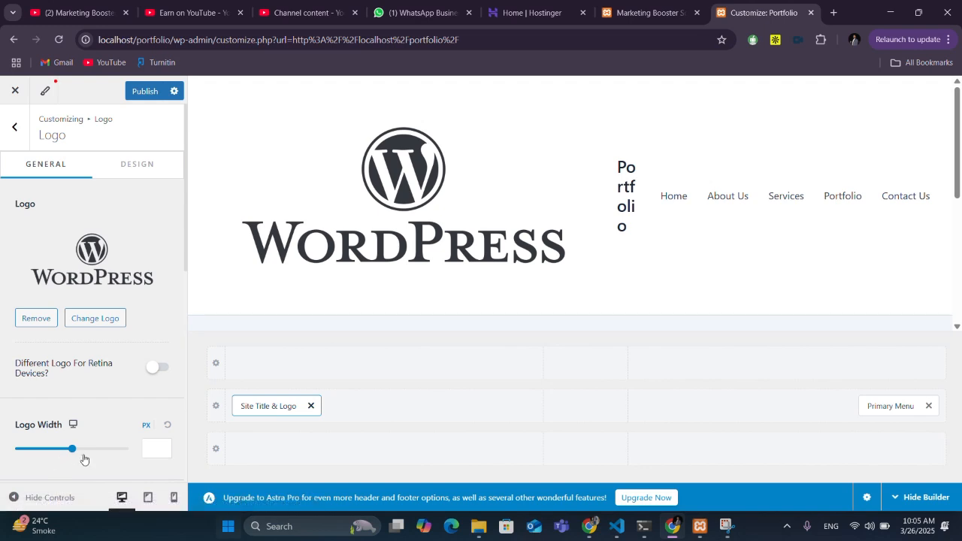
left_click_drag(73, 450, 43, 449)
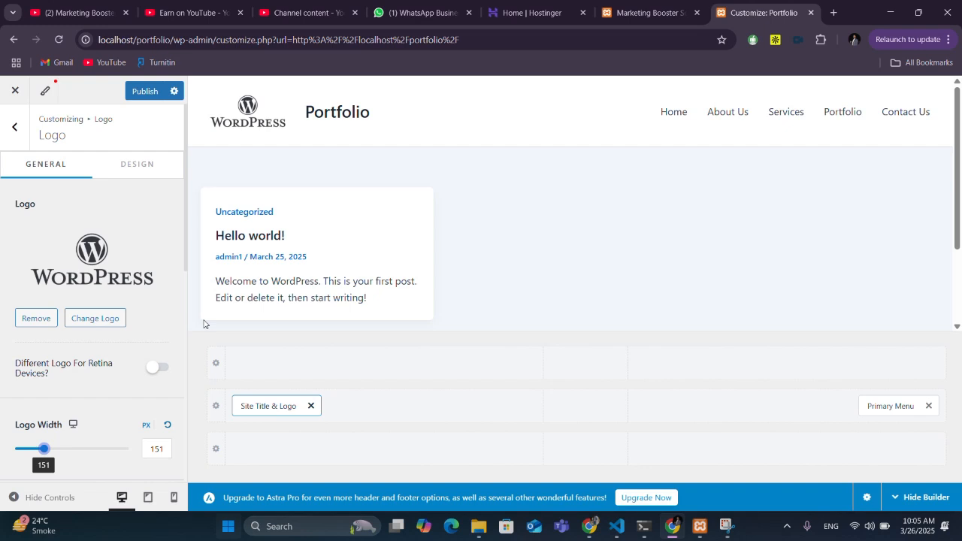
Step: Review the logo section's site title, tagline, visibility and site icon options
scroll(91, 322, "down", 4)
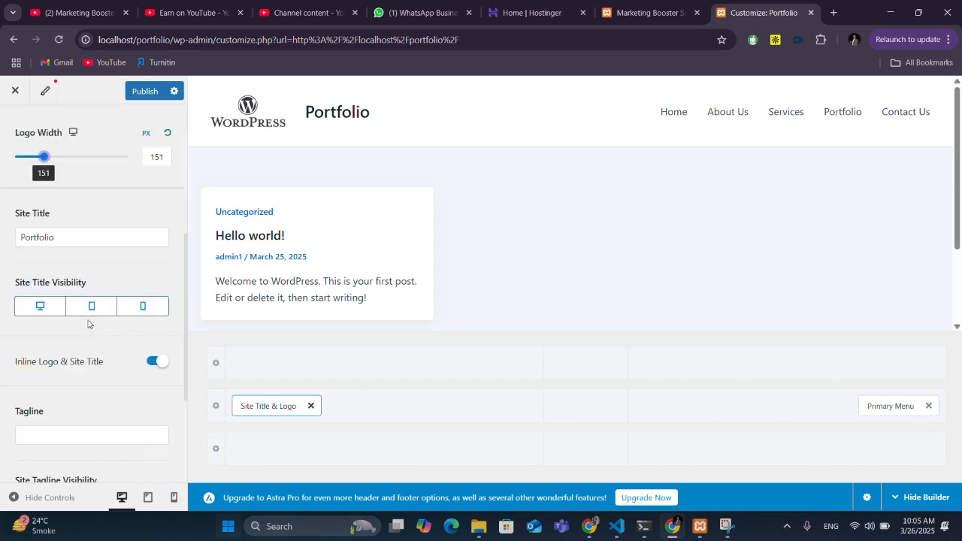
scroll(75, 356, "down", 2)
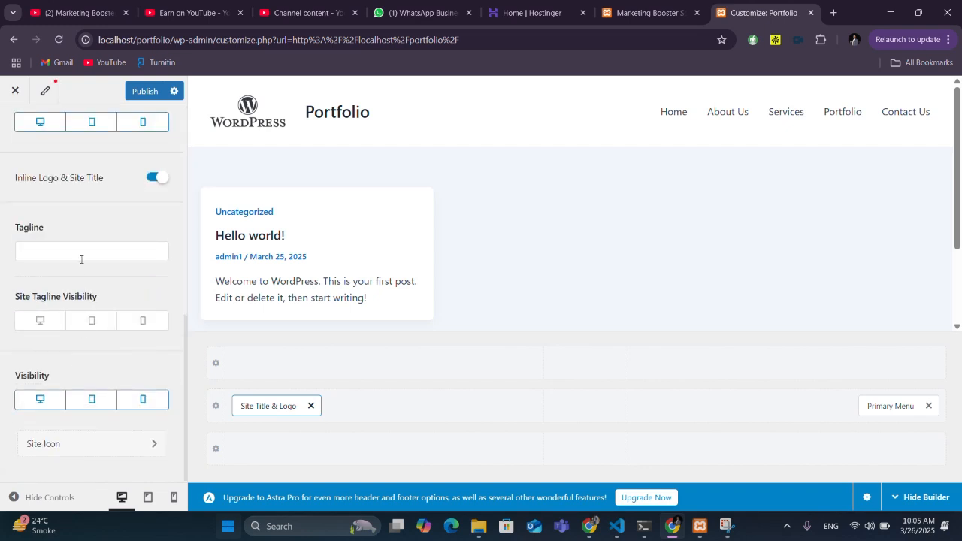
scroll(83, 271, "up", 4)
scroll(92, 368, "up", 2)
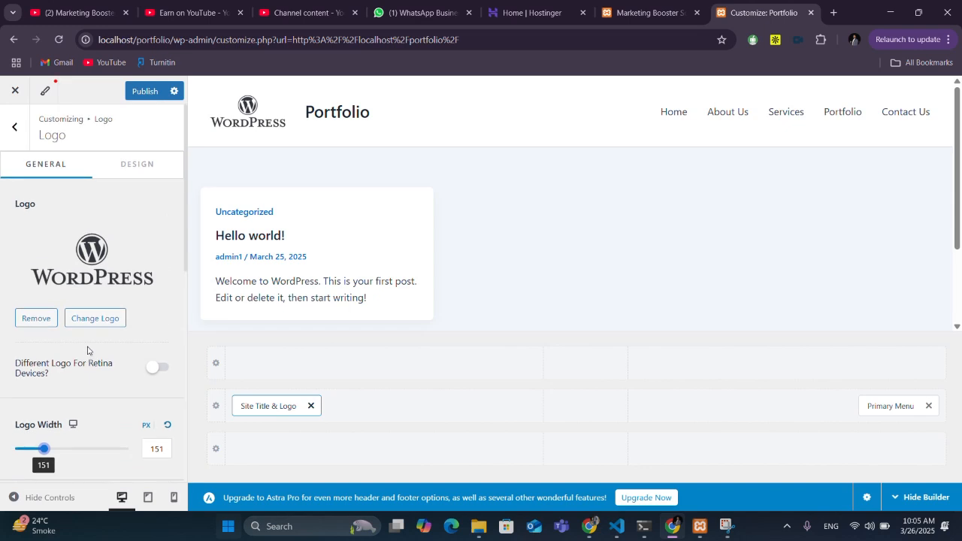
scroll(83, 259, "down", 6)
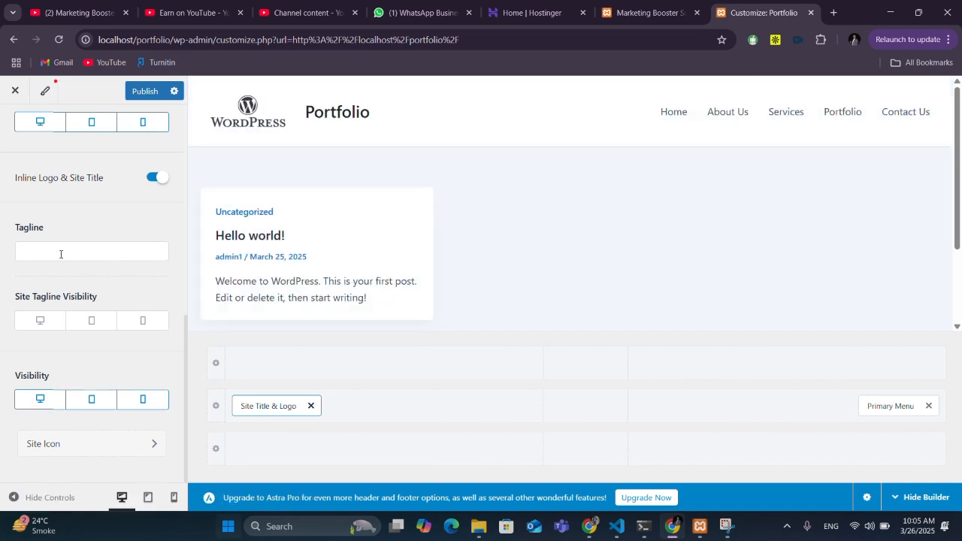
scroll(64, 248, "up", 6)
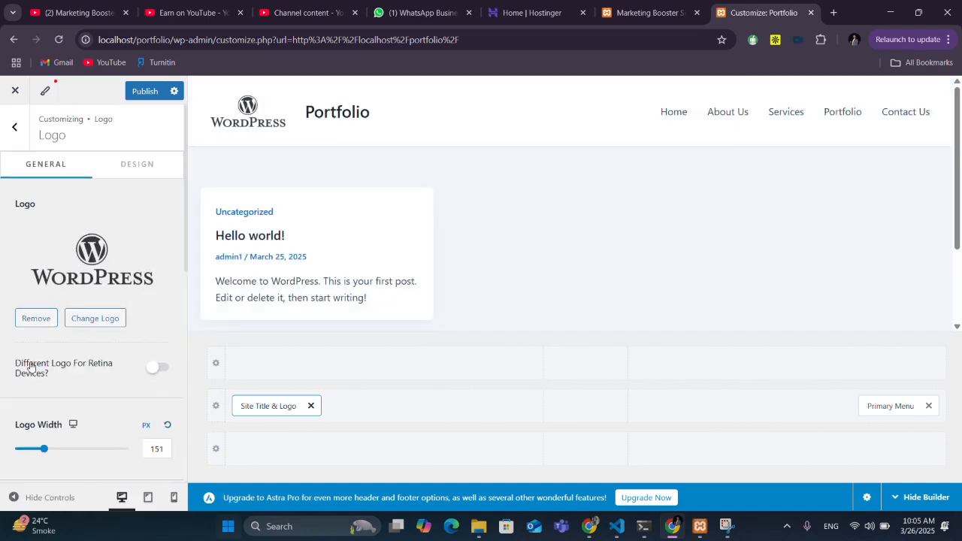
Step: Look through the header's Off-Canvas Menu and Primary Menu settings
left_click(26, 135)
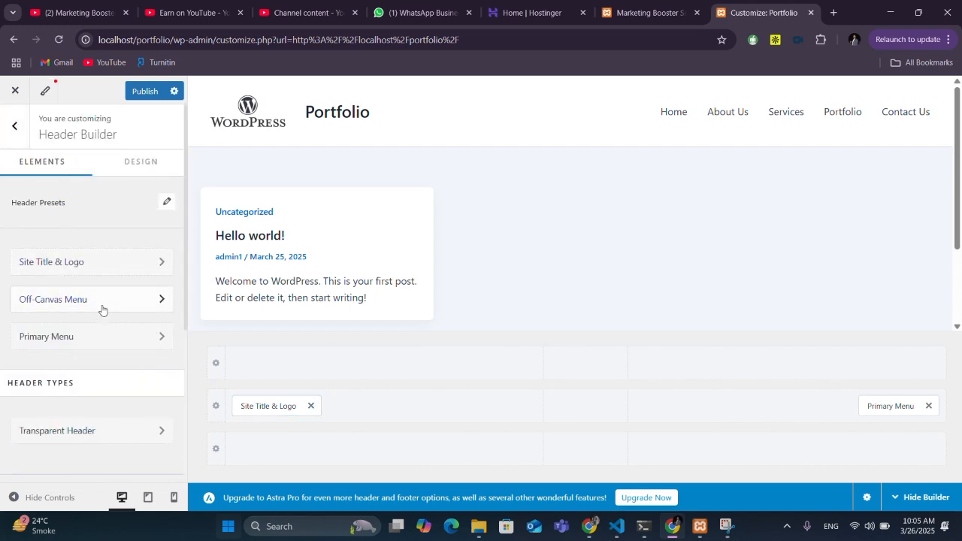
left_click(112, 301)
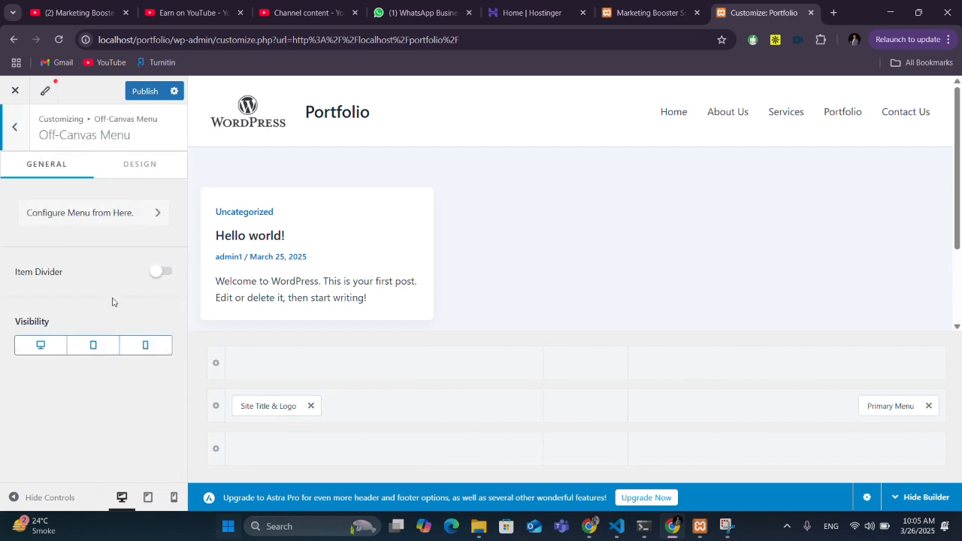
left_click(11, 137)
left_click(71, 337)
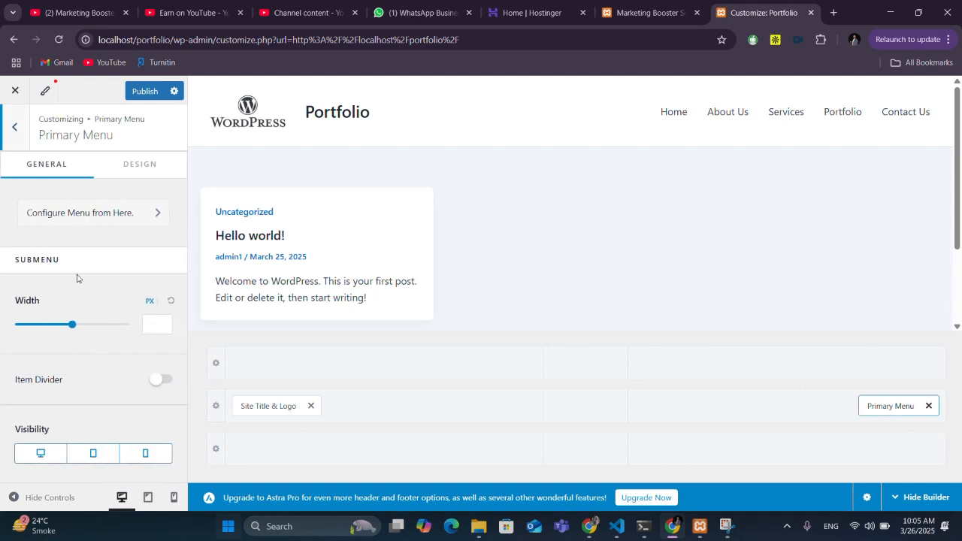
left_click(14, 127)
Step: Clear the site title text in the Site Title & Logo settings so only the logo shows in the header
left_click(52, 260)
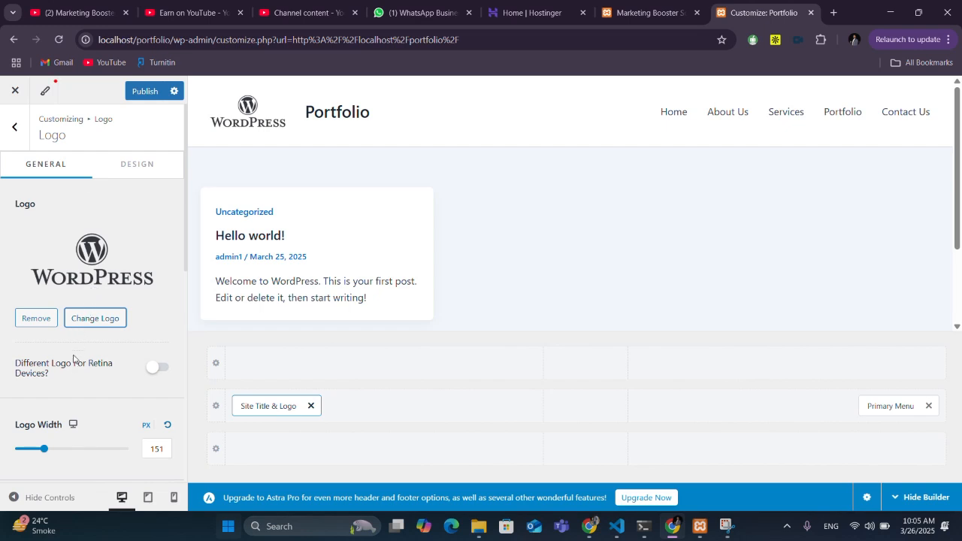
scroll(91, 371, "down", 6)
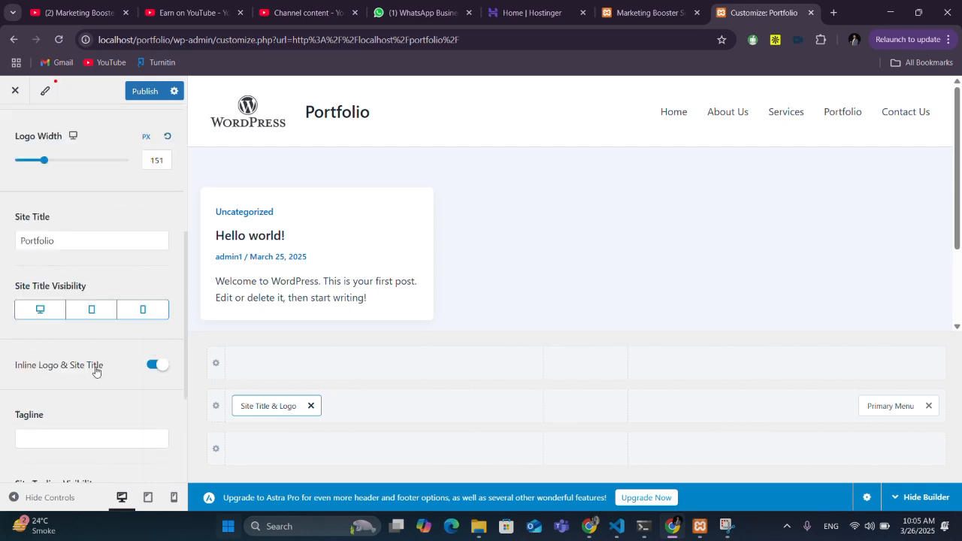
scroll(85, 300, "up", 4)
left_click(77, 371)
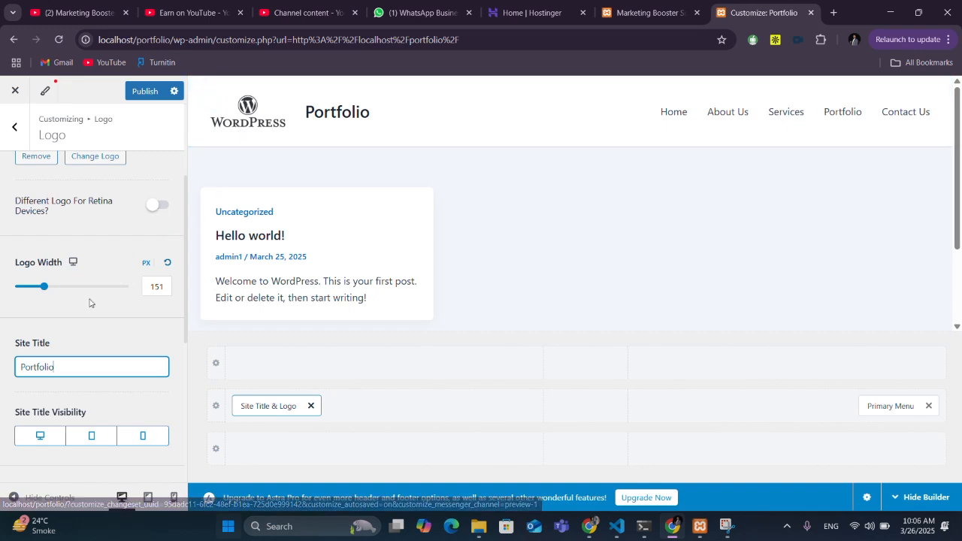
key("BackSpace")
key("BackSpace")
key("BackSpace")
key("BackSpace")
key("BackSpace")
key("BackSpace")
key("BackSpace")
key("BackSpace")
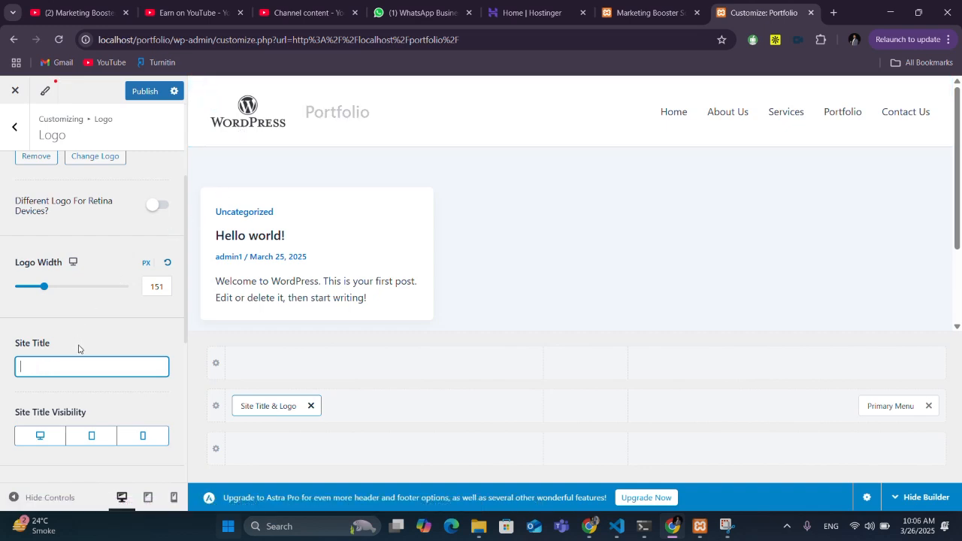
Step: Set the logo width to 104 px and publish the header changes
left_click_drag(41, 293, 38, 290)
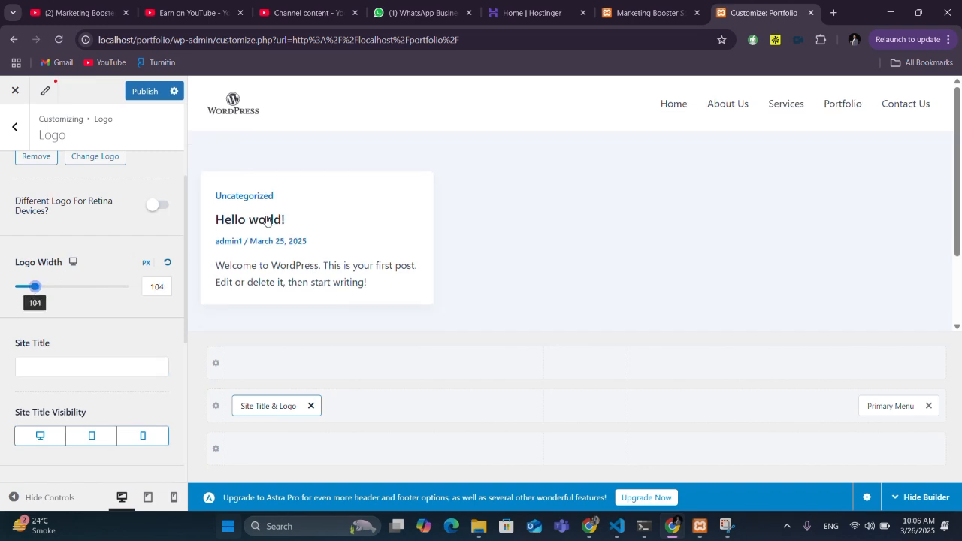
scroll(90, 368, "up", 3)
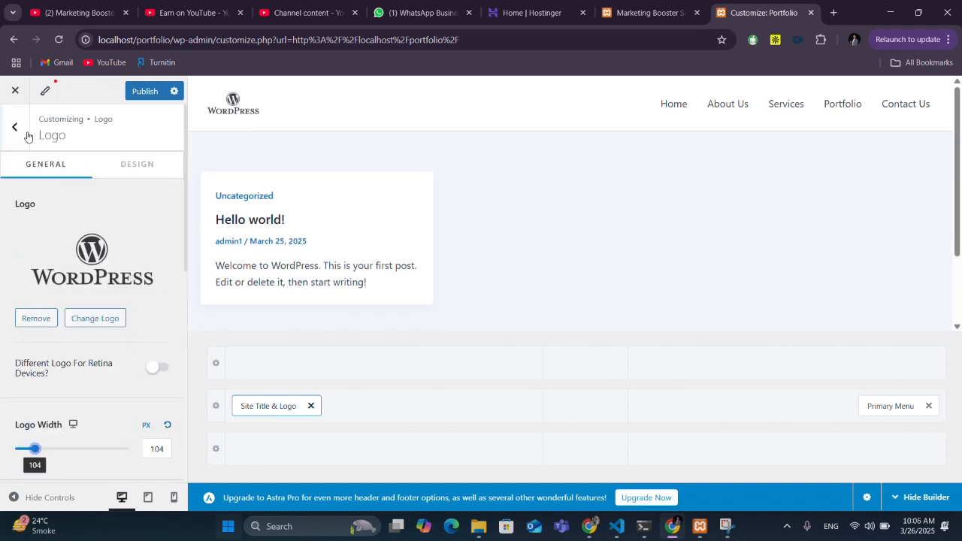
left_click(139, 100)
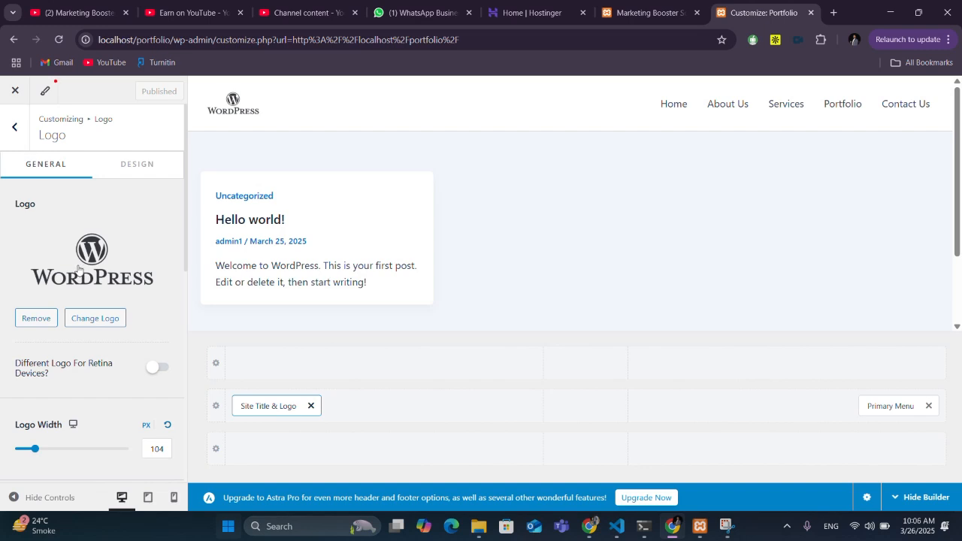
Step: Check the emptied Site Title field and close the Customizer to view the live site
scroll(79, 269, "down", 4)
left_click(53, 237)
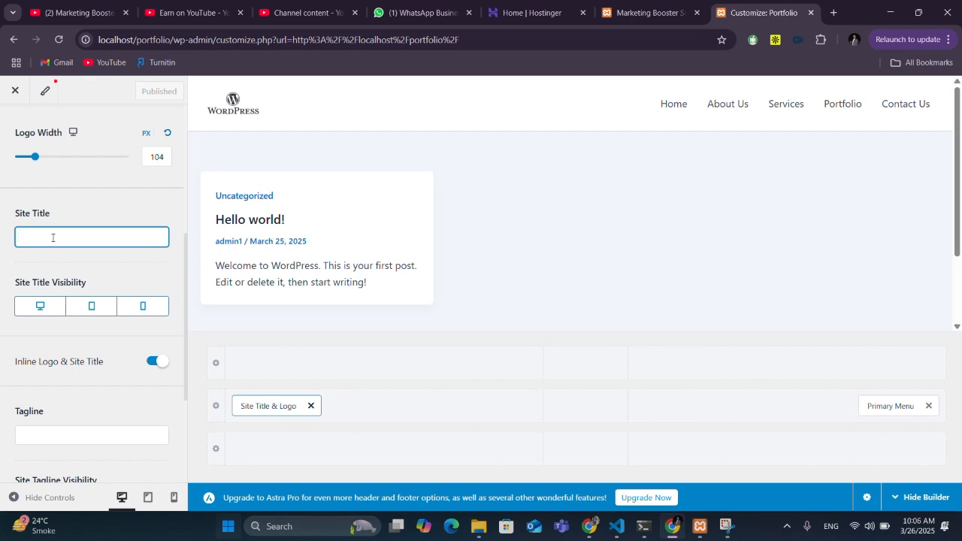
left_click(15, 91)
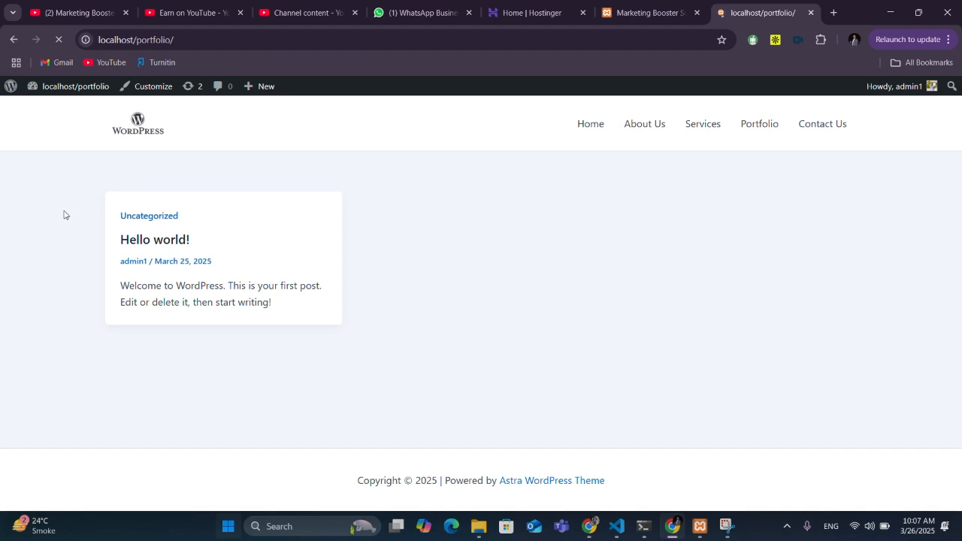
Step: In the Customizer's Homepage Settings, make the homepage a static page, choose Home as the homepage, and publish
left_click(161, 87)
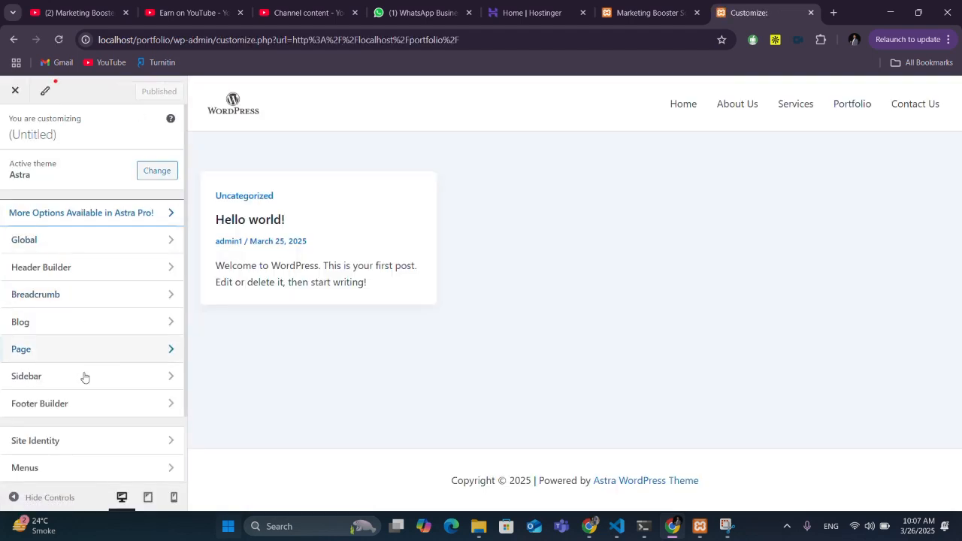
scroll(85, 377, "down", 1)
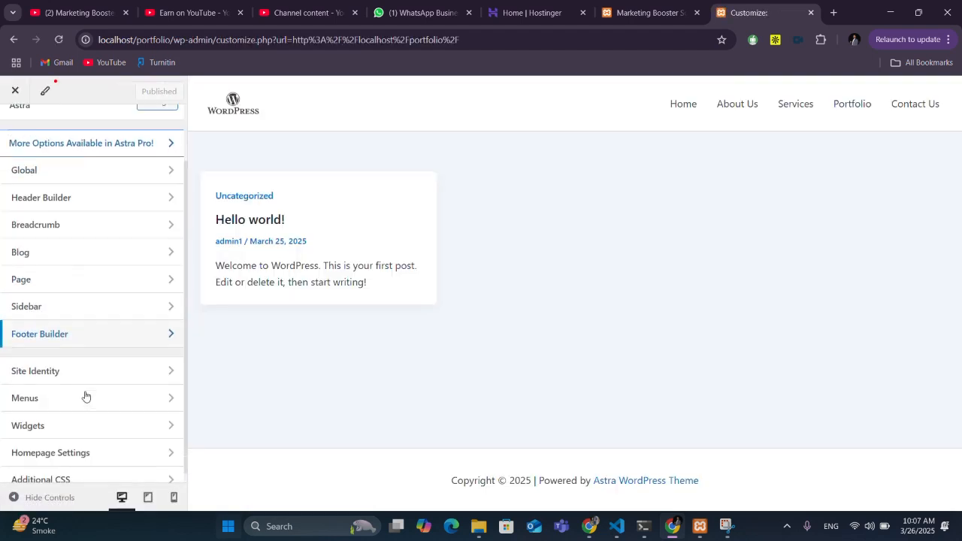
left_click(82, 444)
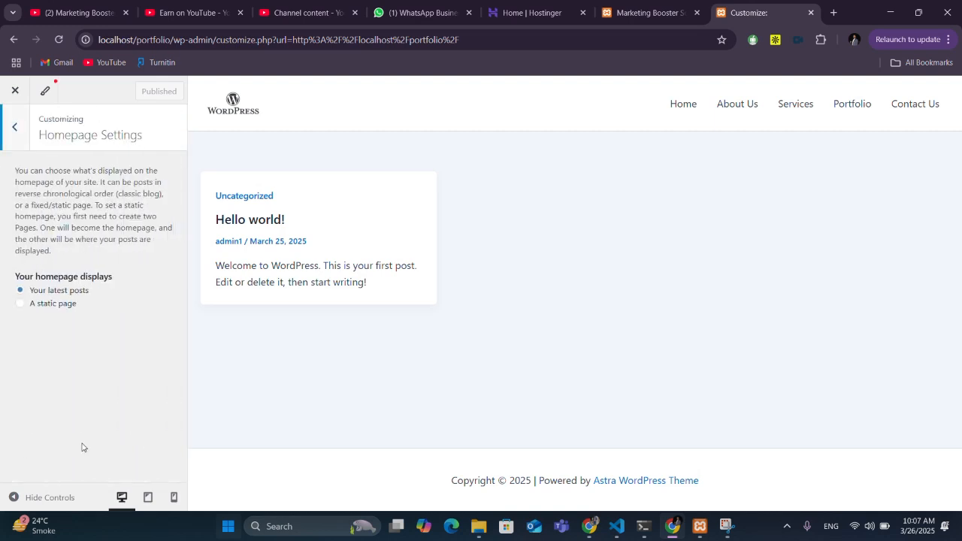
left_click(52, 306)
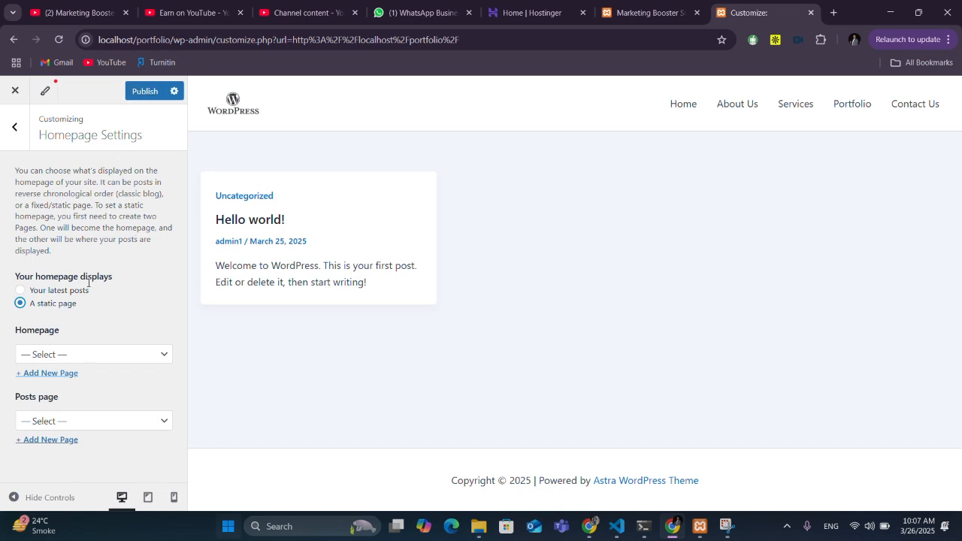
left_click(57, 363)
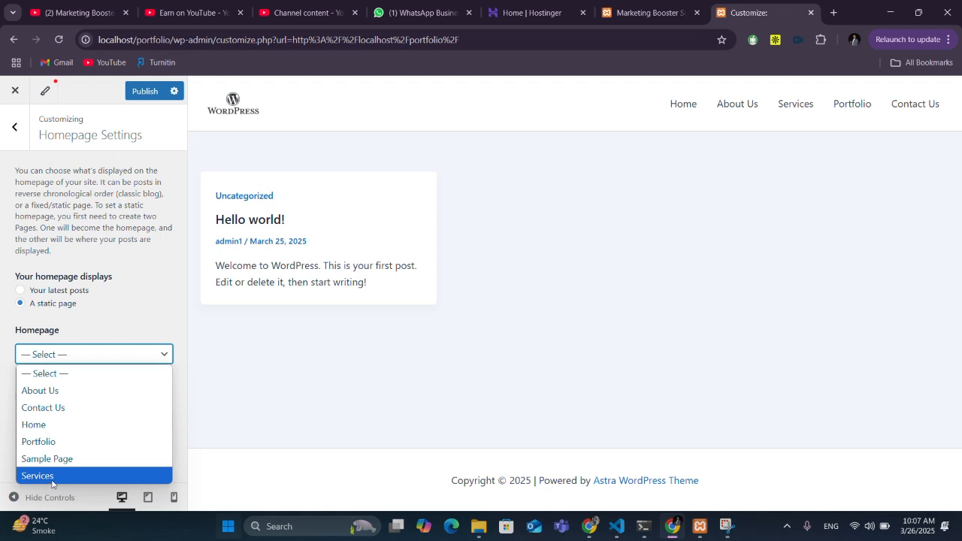
left_click(61, 426)
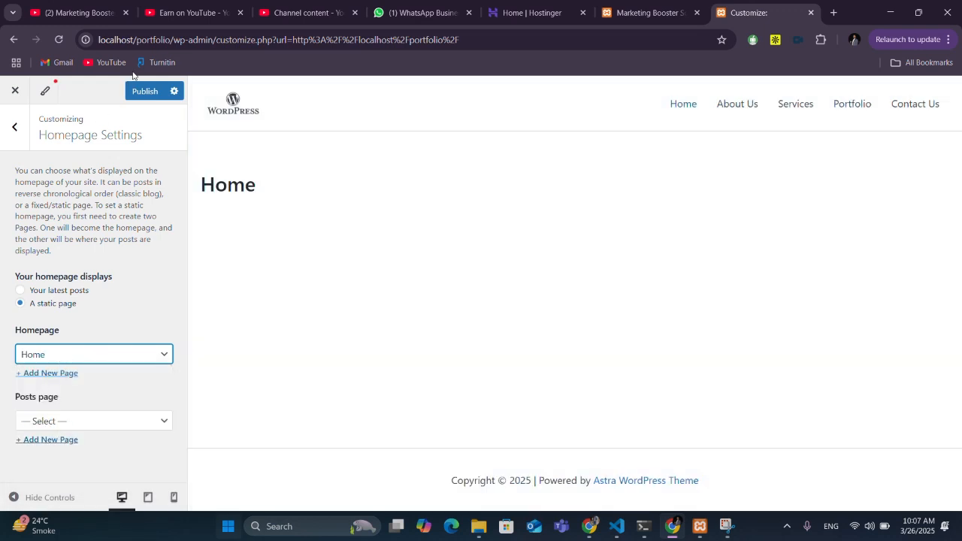
left_click(143, 90)
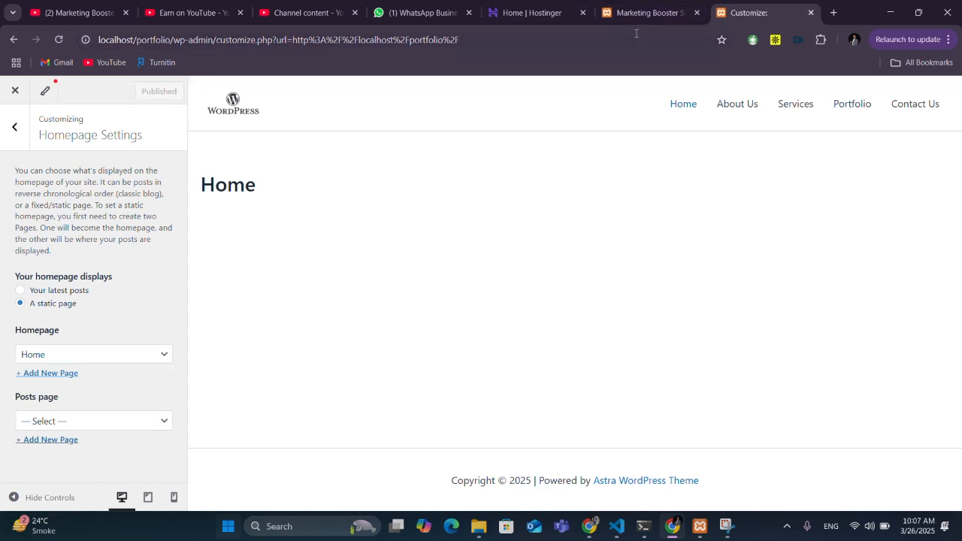
Step: Load the marketingbooster.tech website in a separate tab for reference and return to the Customizer
left_click(832, 13)
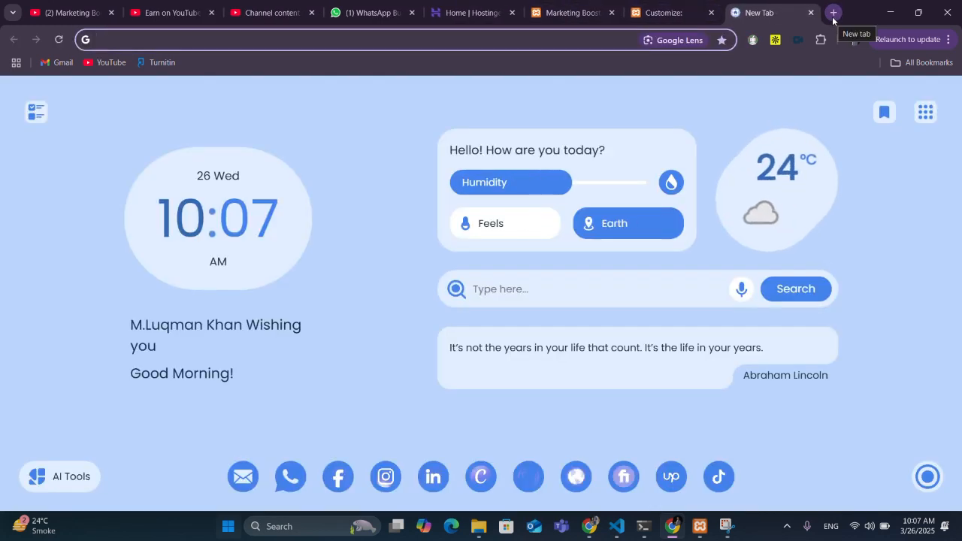
type("mar")
key("Return")
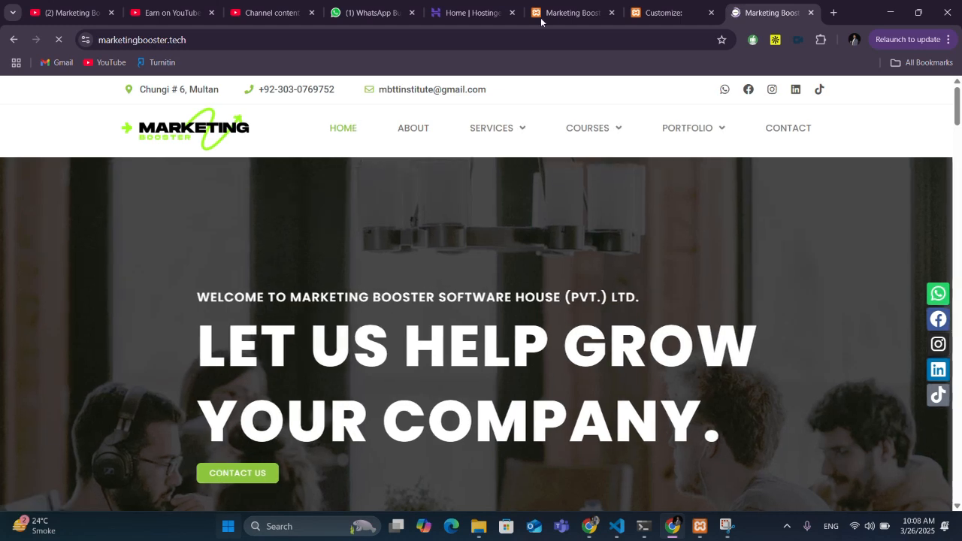
left_click(656, 11)
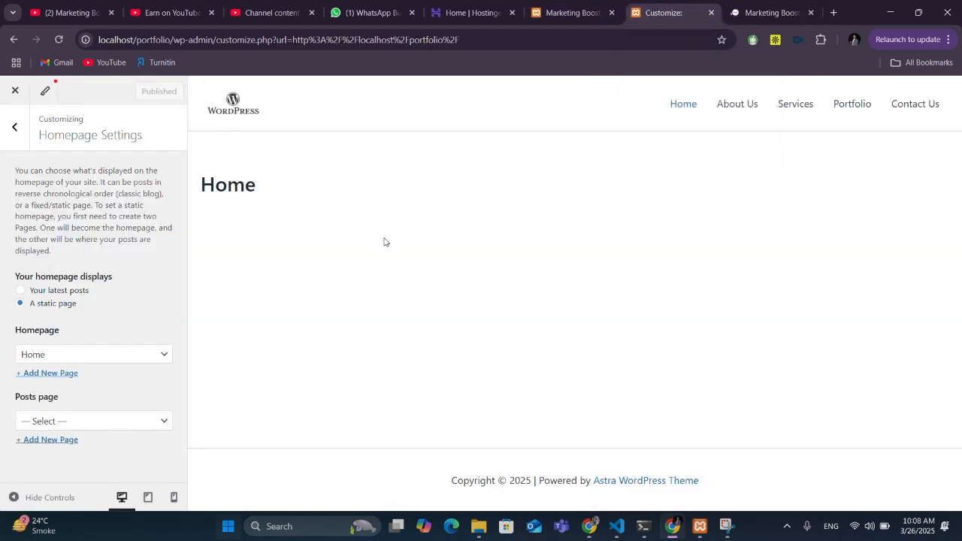
Step: Leave the Customizer for the admin dashboard and open the Home page for editing from the Pages list
left_click(16, 94)
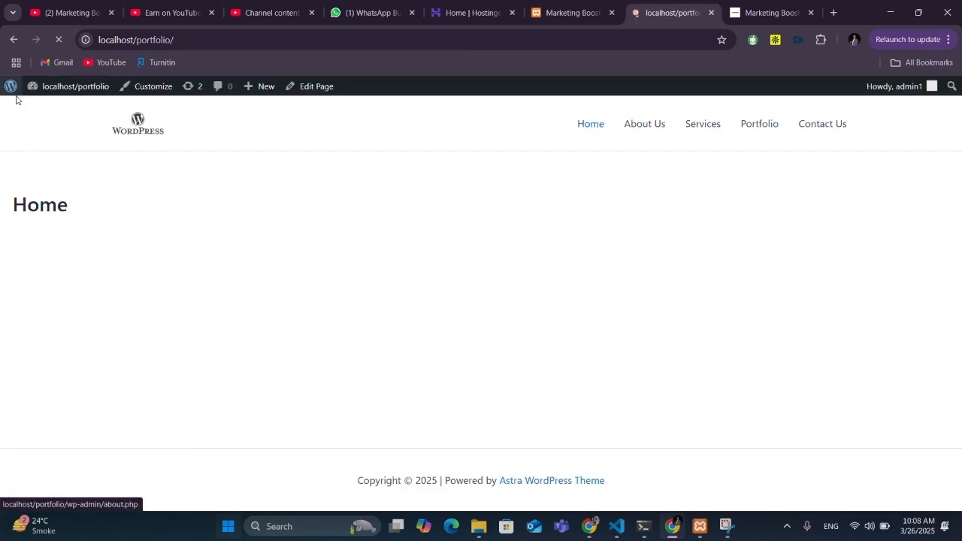
mouse_move(41, 94)
left_click(46, 113)
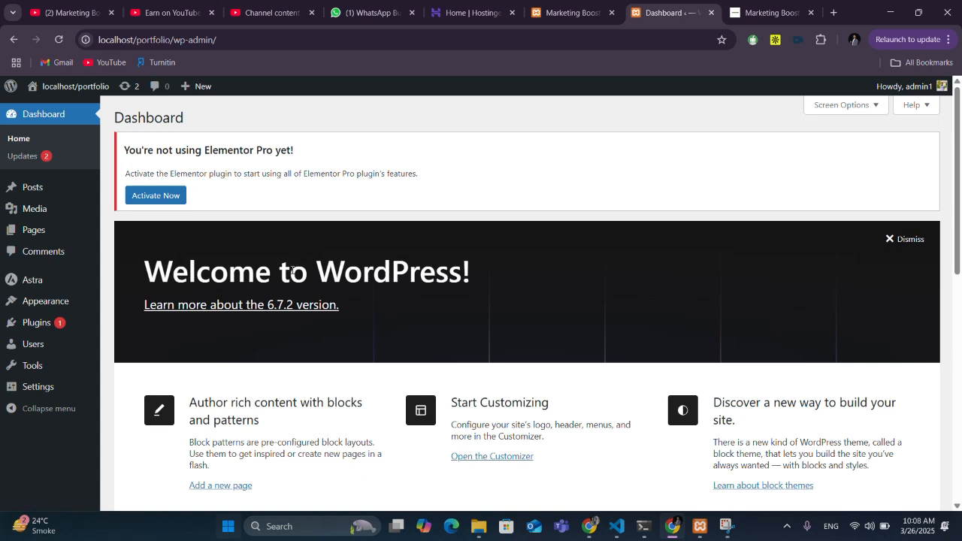
left_click(20, 231)
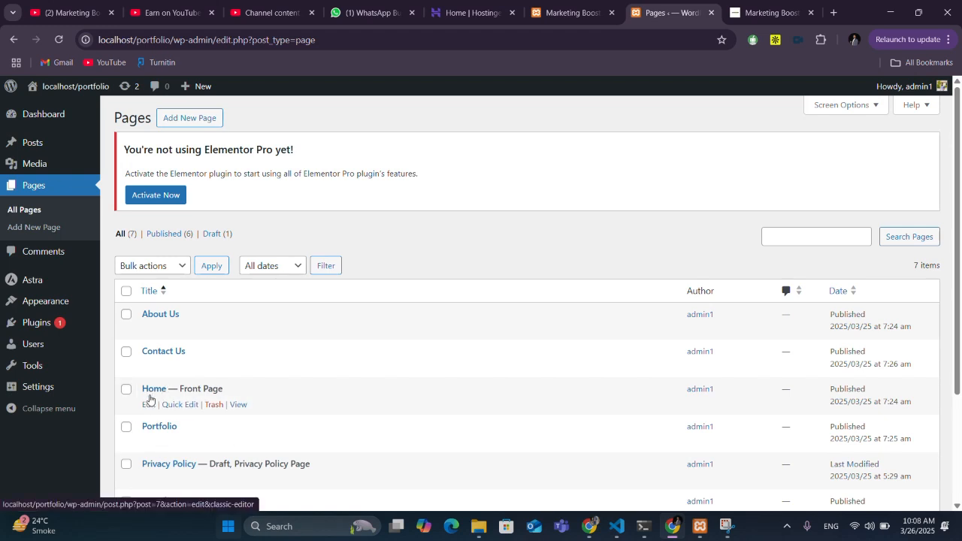
left_click(149, 406)
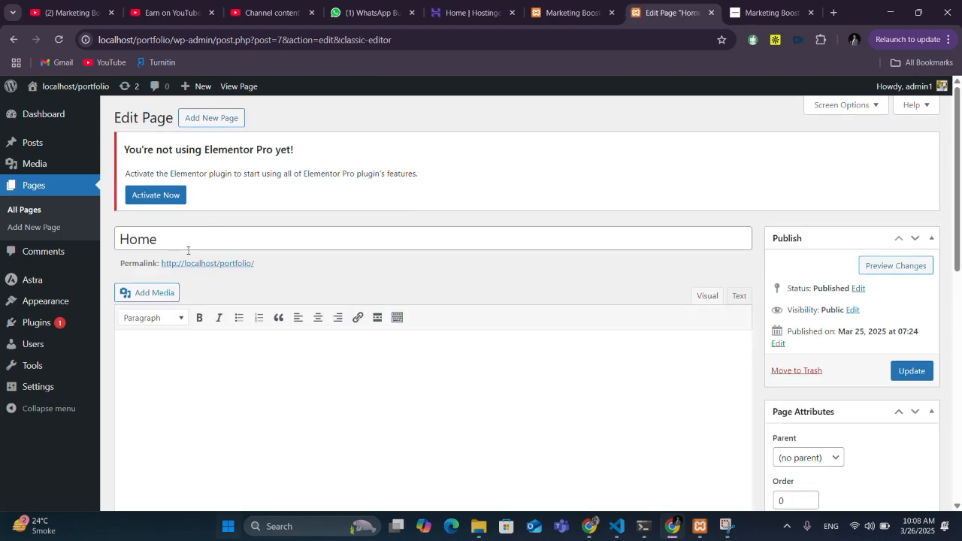
Step: Look through the Home page's edit screen and its page settings, and reopen it from the Pages list
scroll(188, 250, "down", 3)
scroll(188, 251, "up", 3)
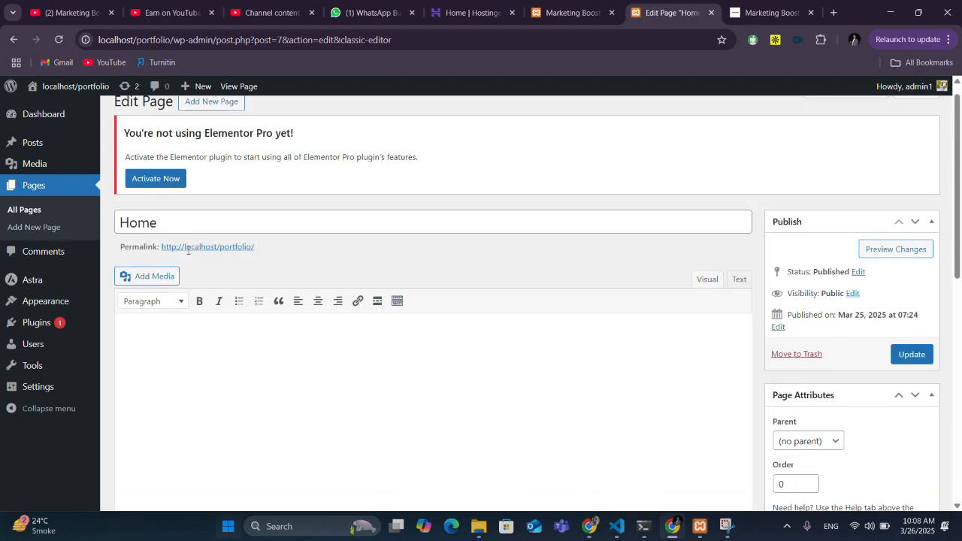
scroll(188, 251, "down", 5)
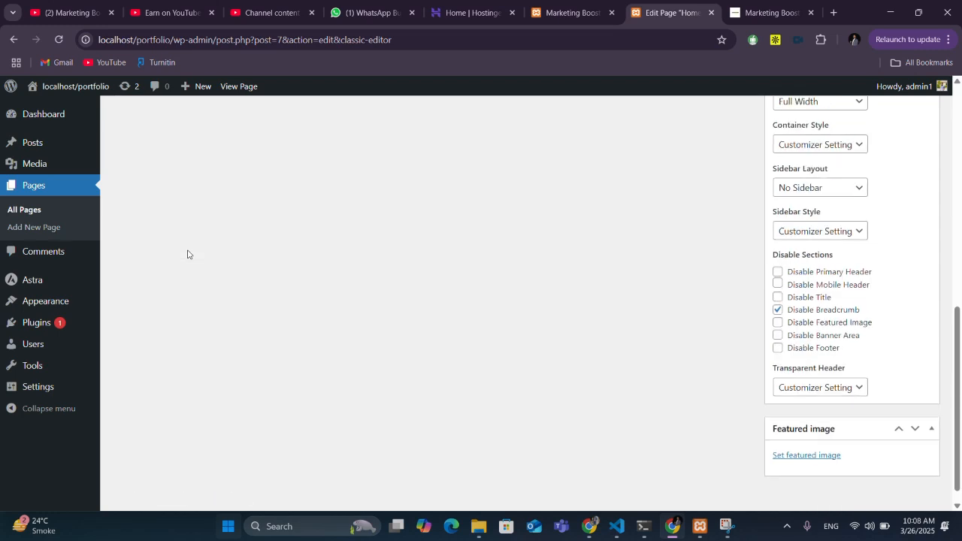
scroll(188, 253, "up", 6)
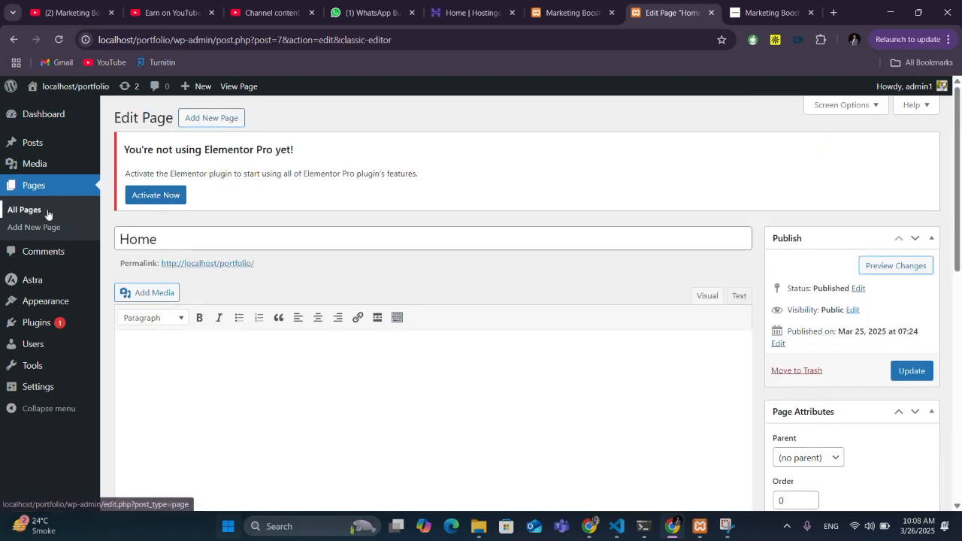
left_click(22, 215)
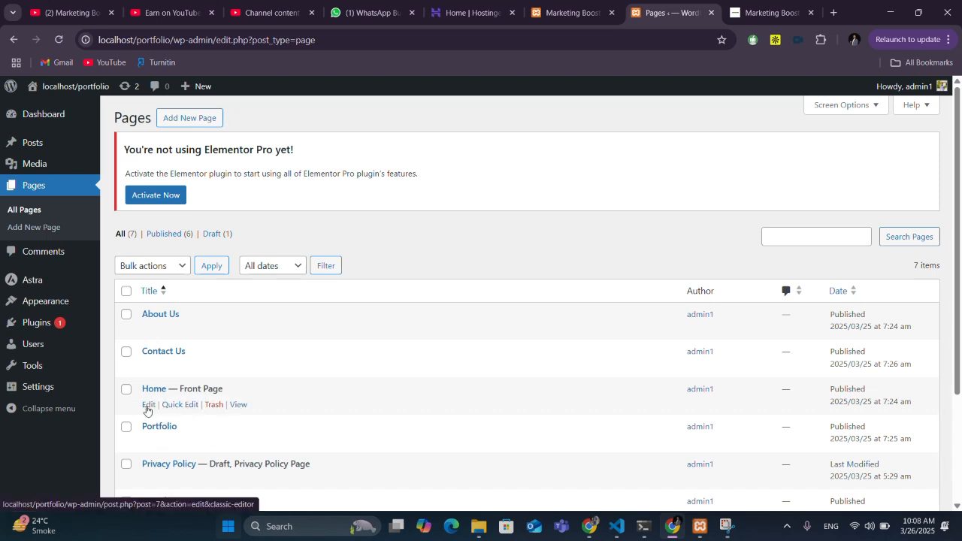
left_click(146, 399)
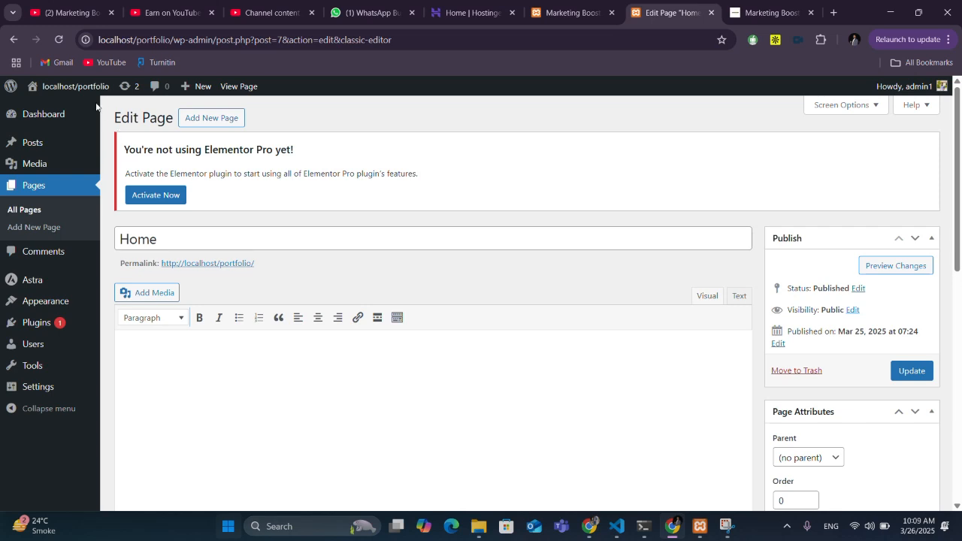
Step: View the Home page on the live site and open its edit screen from there to check the editing options
mouse_move(68, 89)
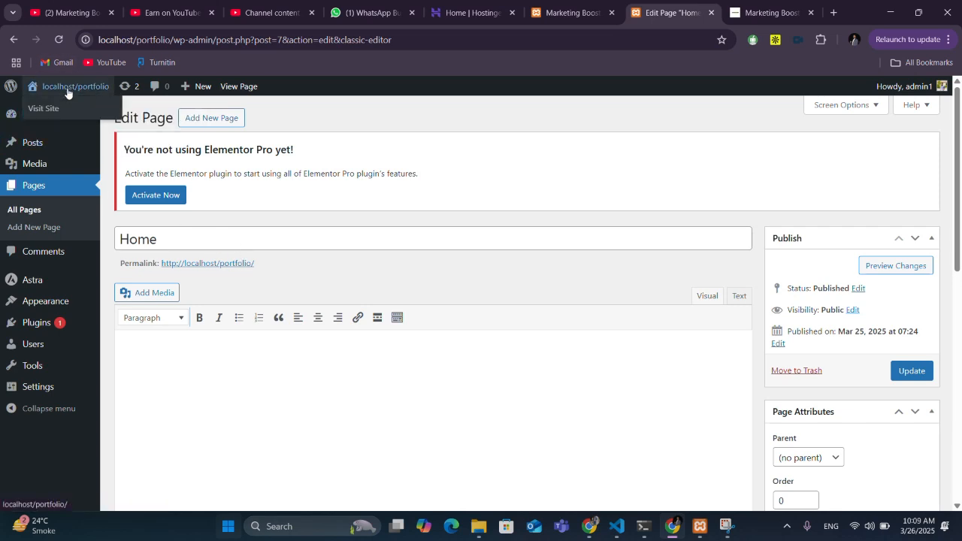
left_click(54, 111)
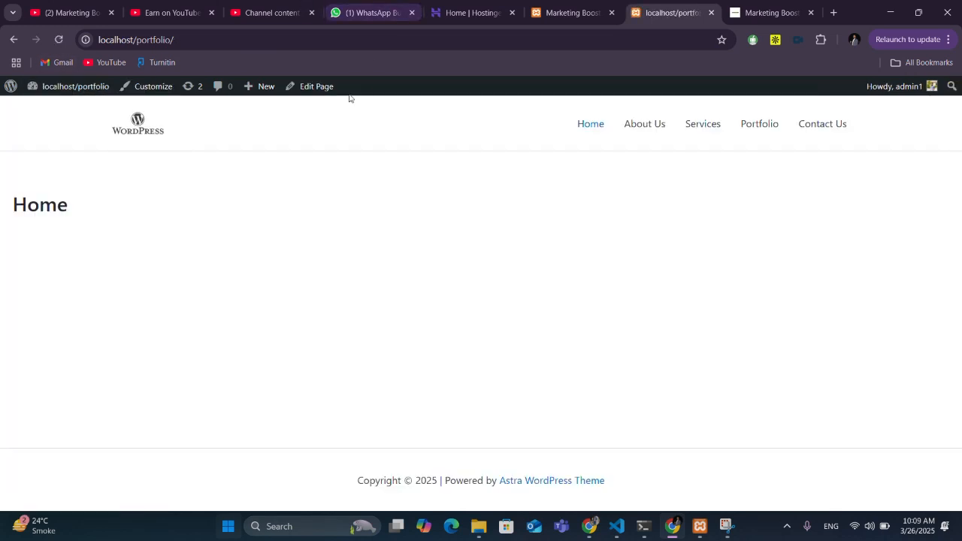
left_click(592, 130)
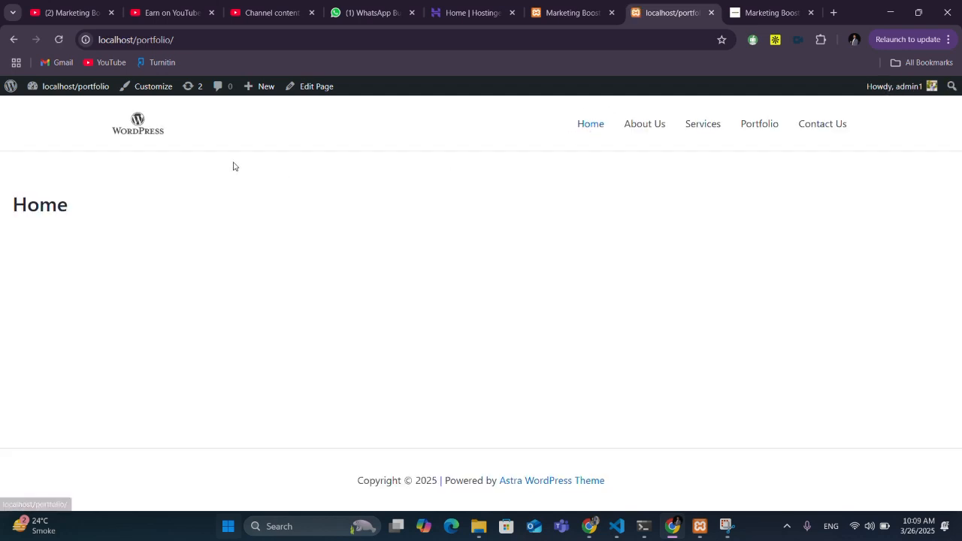
left_click(323, 85)
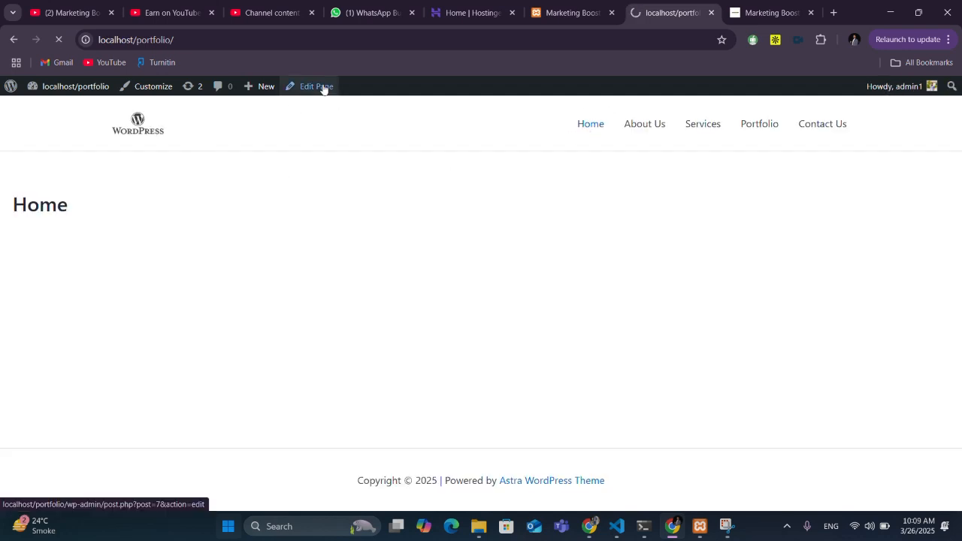
scroll(377, 321, "down", 10)
scroll(375, 325, "up", 10)
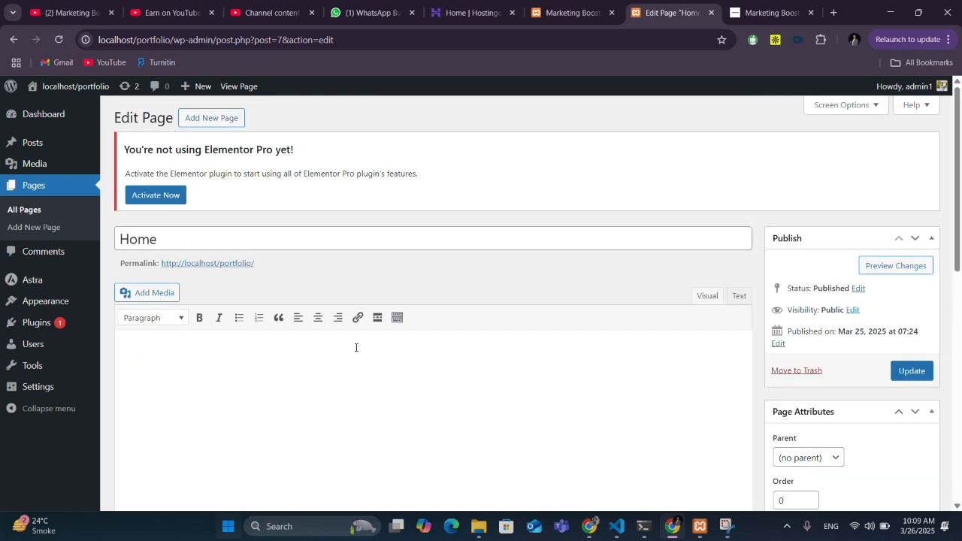
left_click(172, 371)
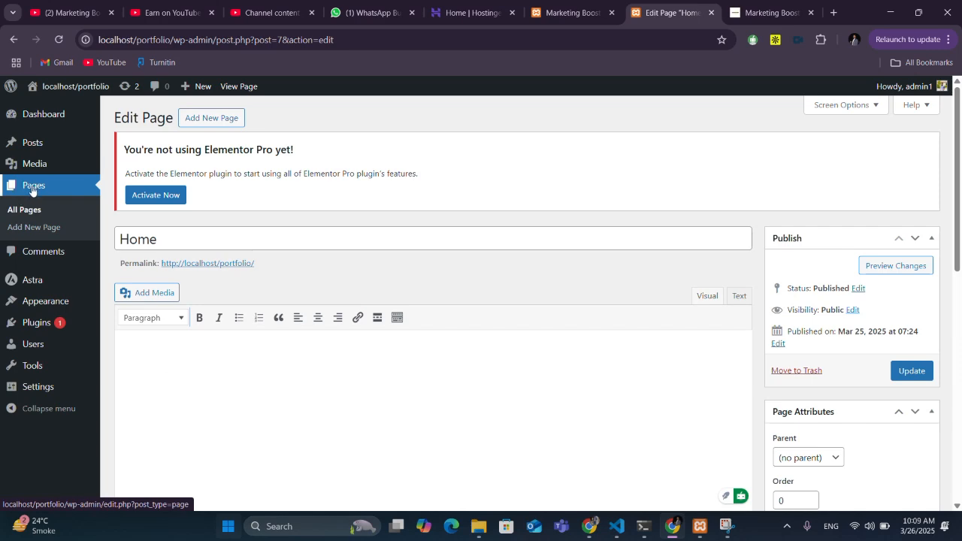
Step: Activate the Elementor plugin in the installed plugins list and review the list
left_click(25, 216)
left_click(36, 322)
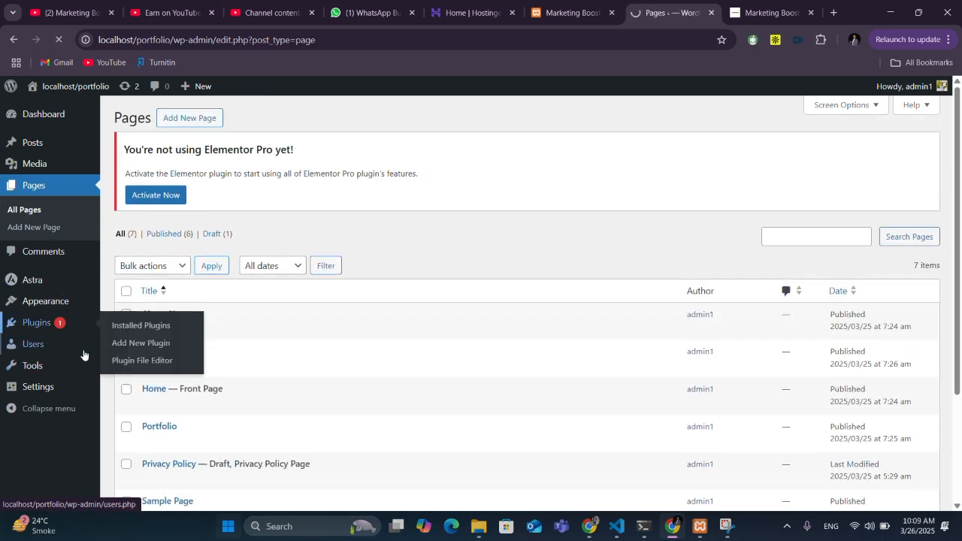
scroll(217, 368, "down", 4)
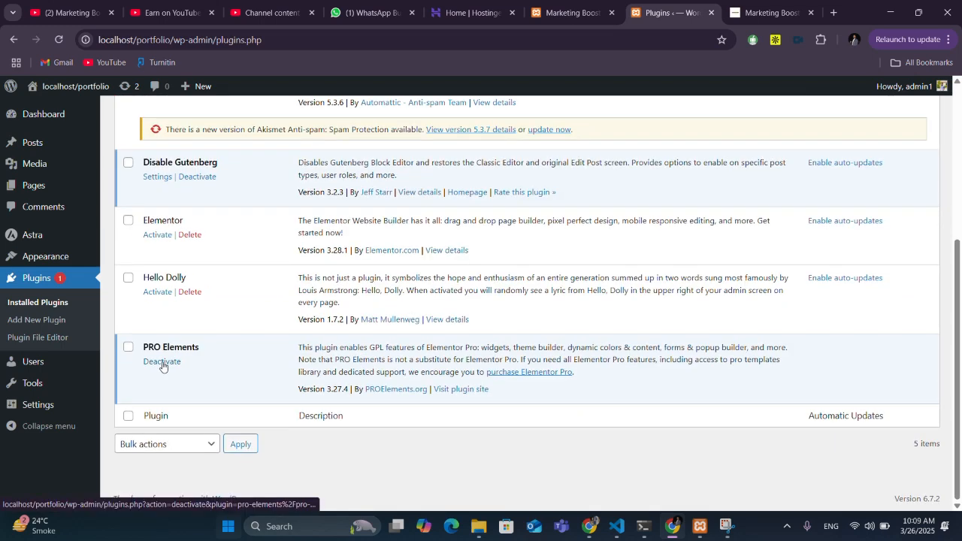
left_click(158, 235)
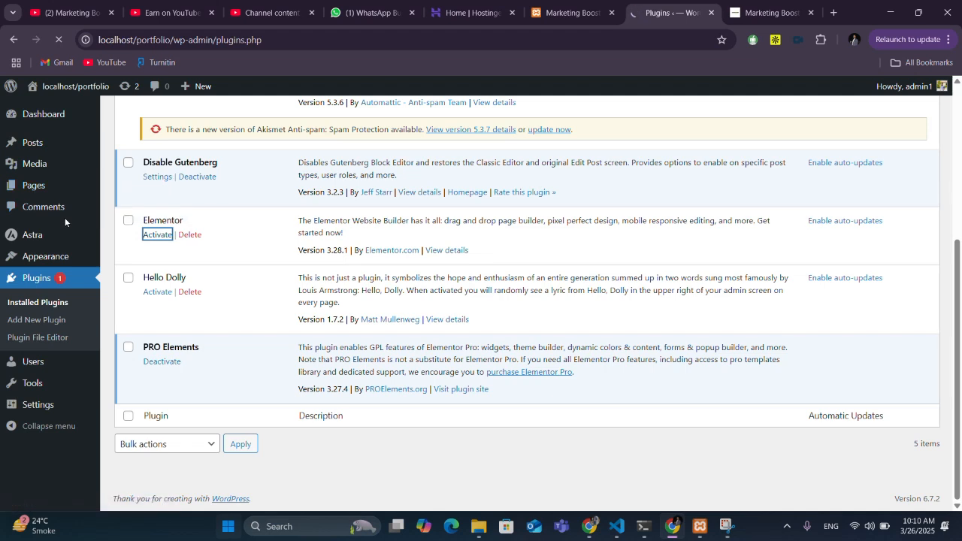
mouse_move(99, 239)
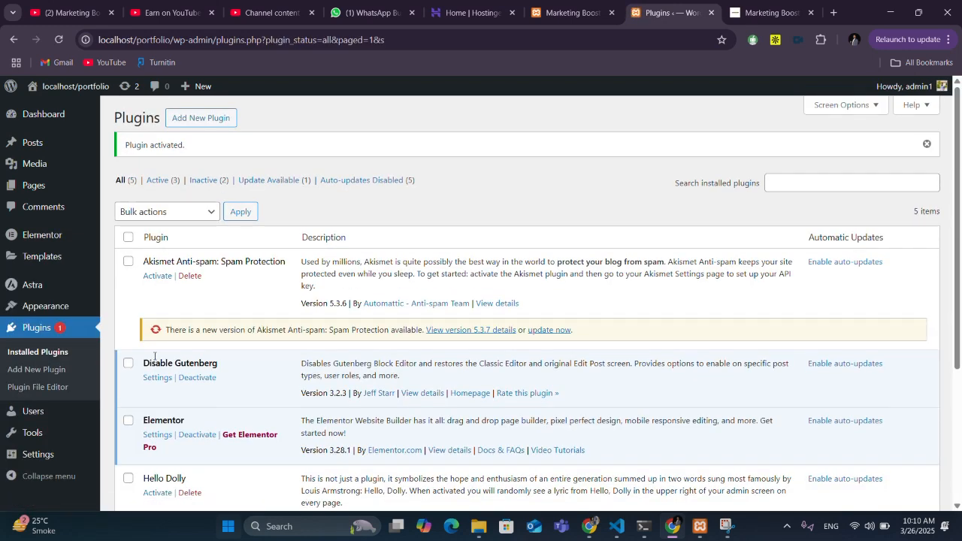
scroll(155, 356, "down", 3)
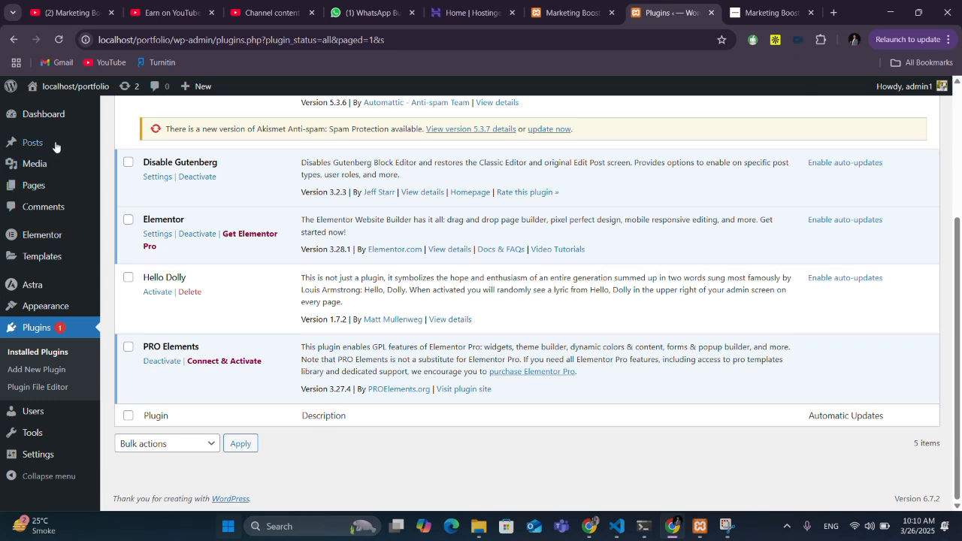
Step: Open the Home page's edit screen from the Pages list and launch editing with Elementor
left_click(33, 188)
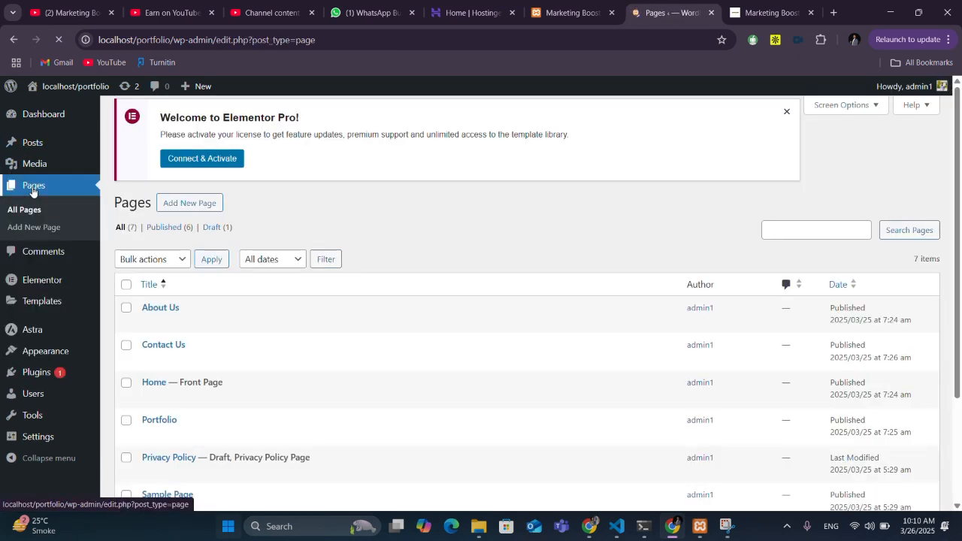
left_click(151, 408)
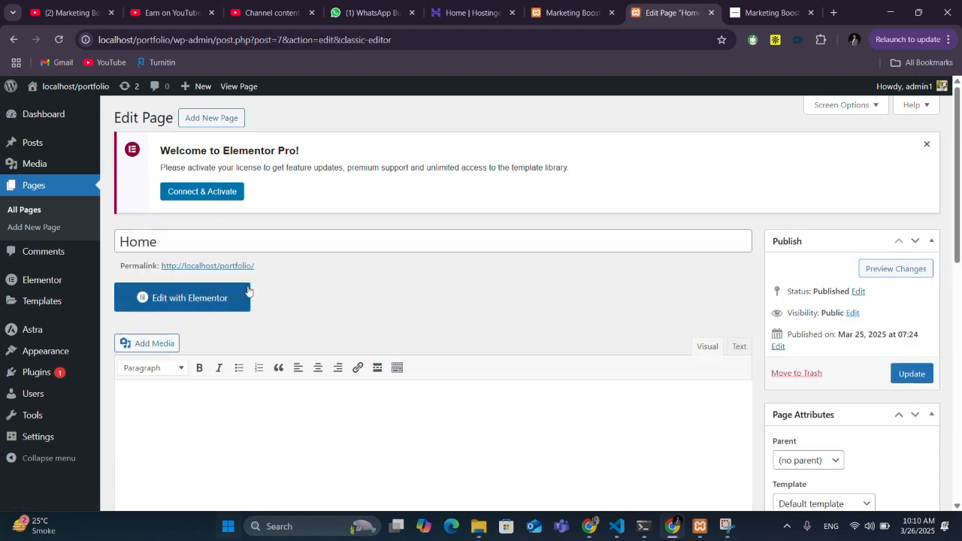
left_click(169, 300)
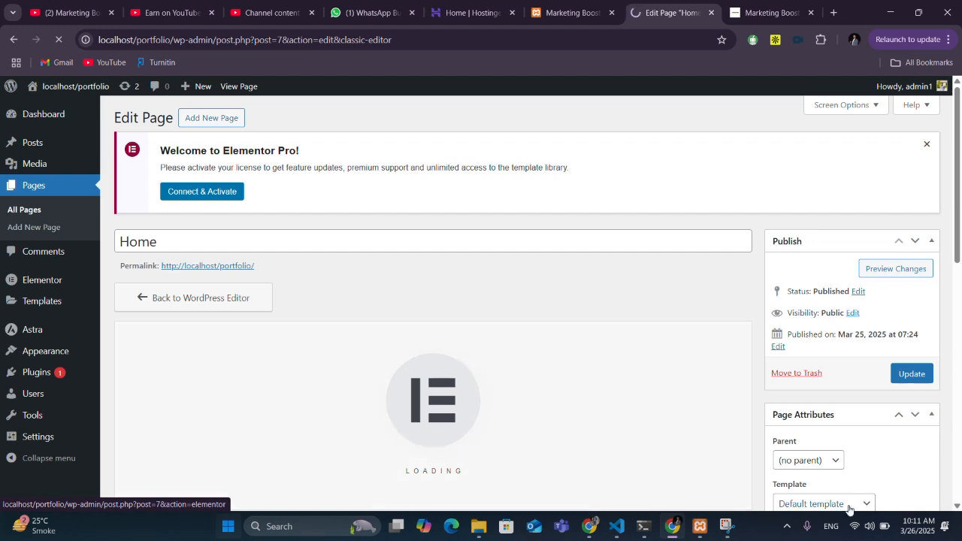
left_click(869, 526)
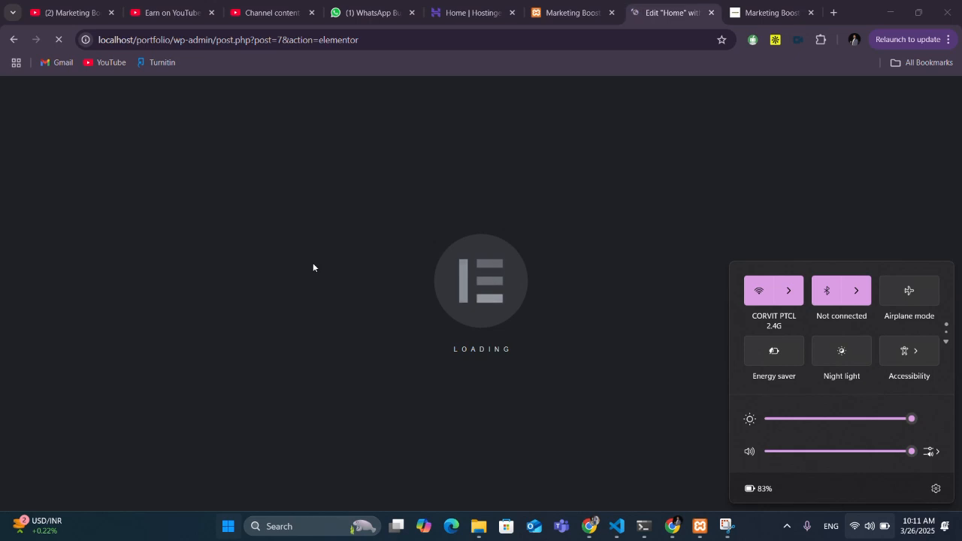
left_click(315, 264)
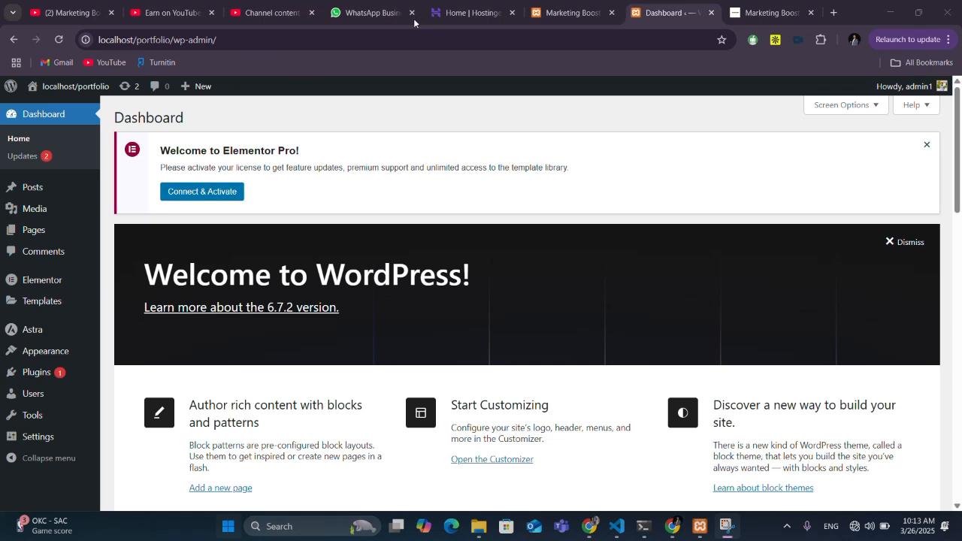
Step: Open Elementor's settings page from the WordPress dashboard and turn on the computer's Wi-Fi
mouse_move(36, 307)
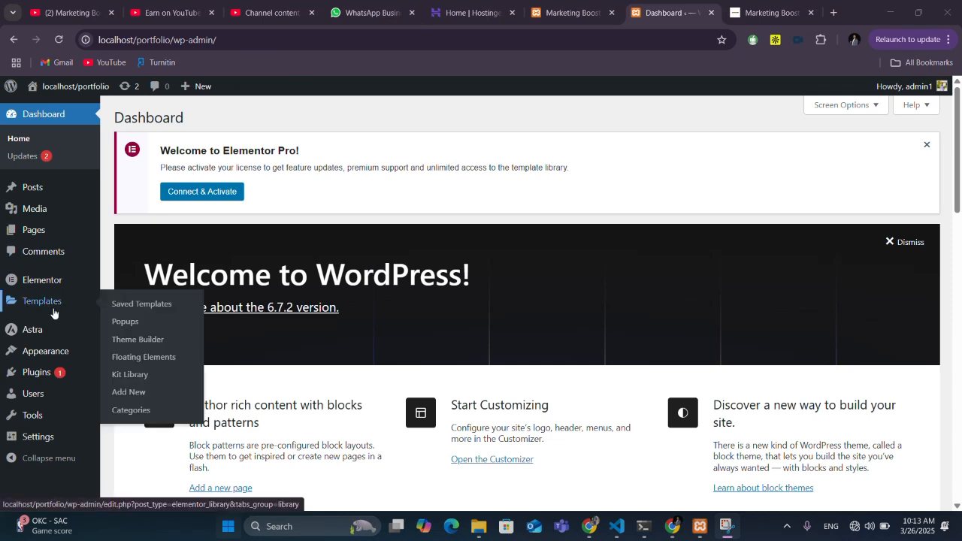
mouse_move(52, 282)
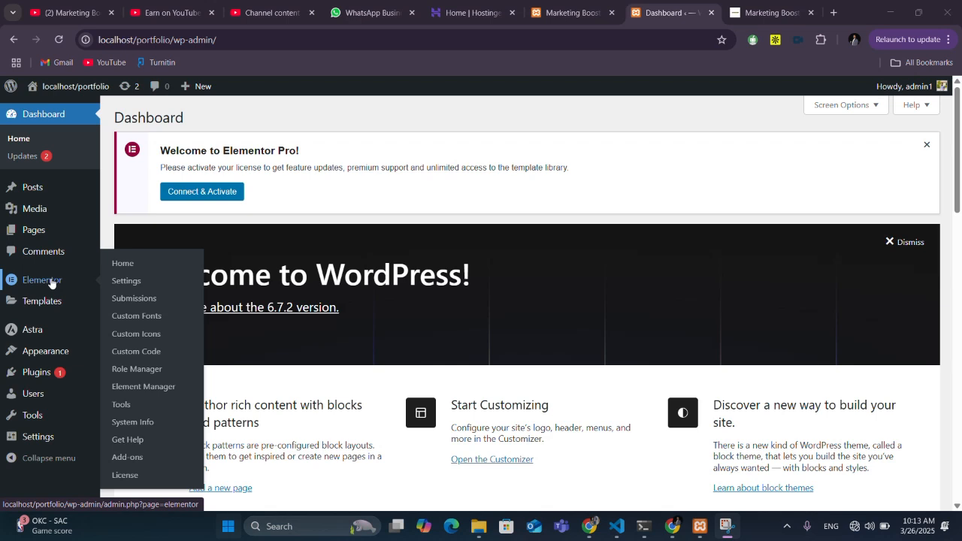
left_click(133, 283)
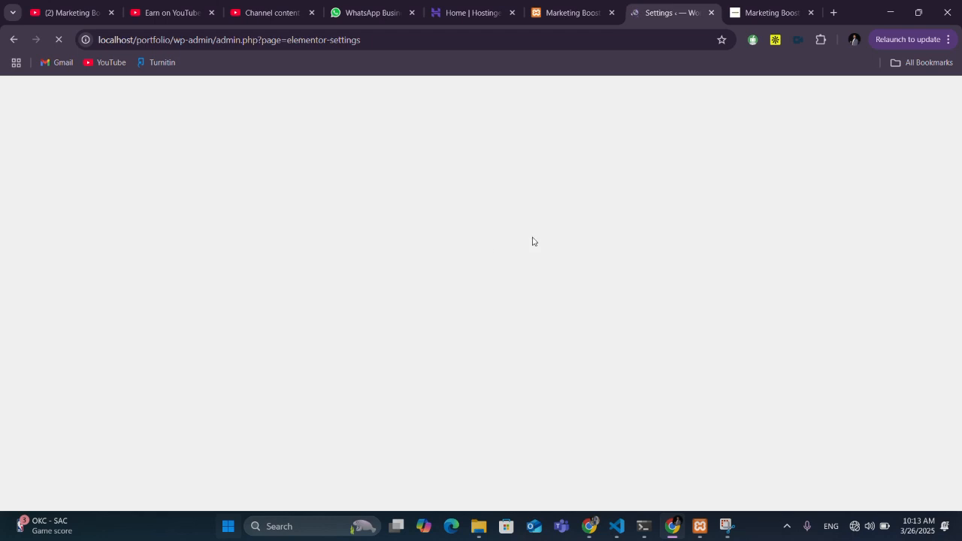
left_click(857, 529)
left_click(754, 297)
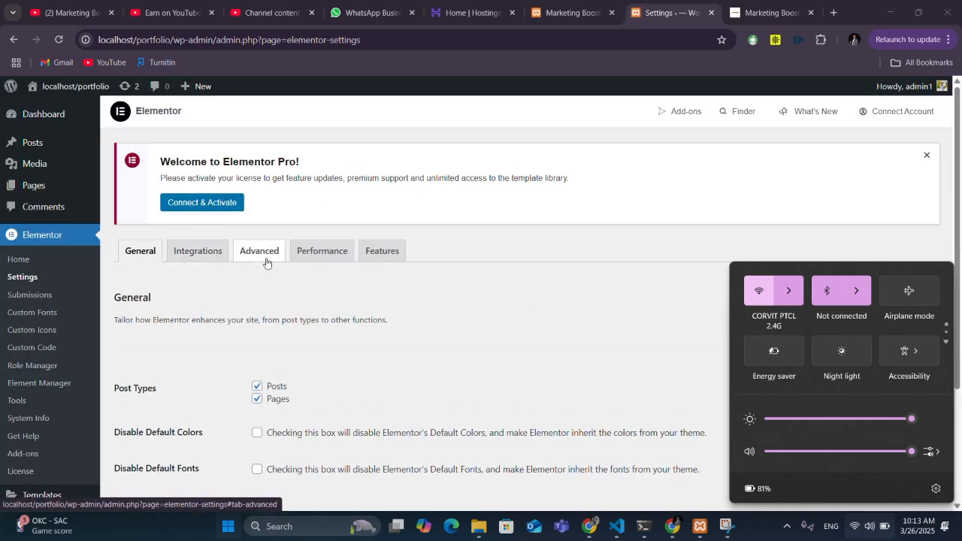
Step: Deactivate all experiments and features in Elementor's Features settings and save the changes
left_click(392, 251)
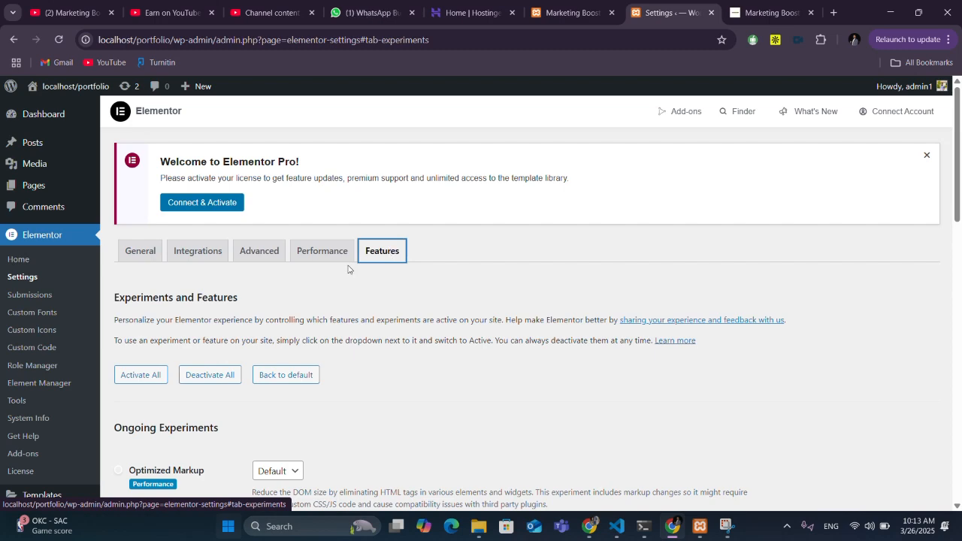
scroll(282, 318, "down", 4)
scroll(282, 319, "up", 4)
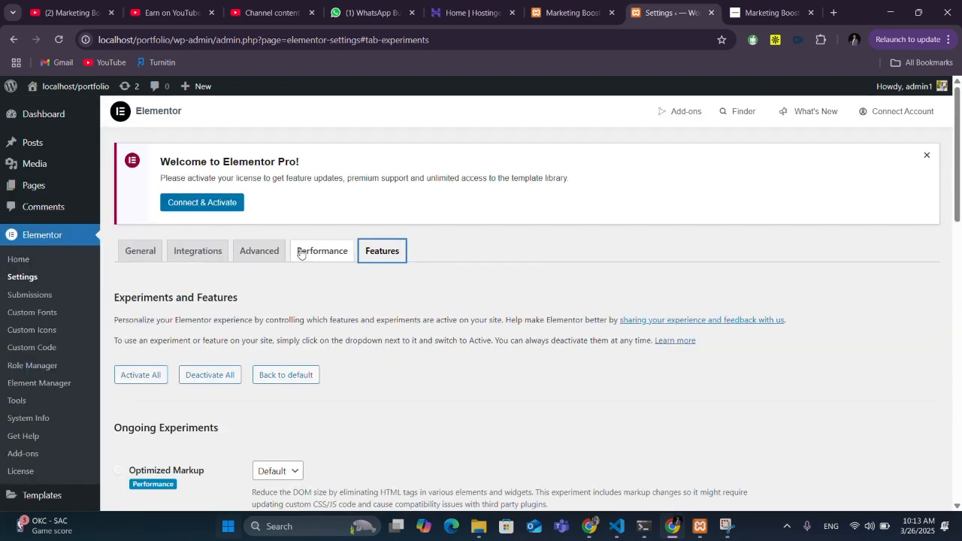
left_click(203, 380)
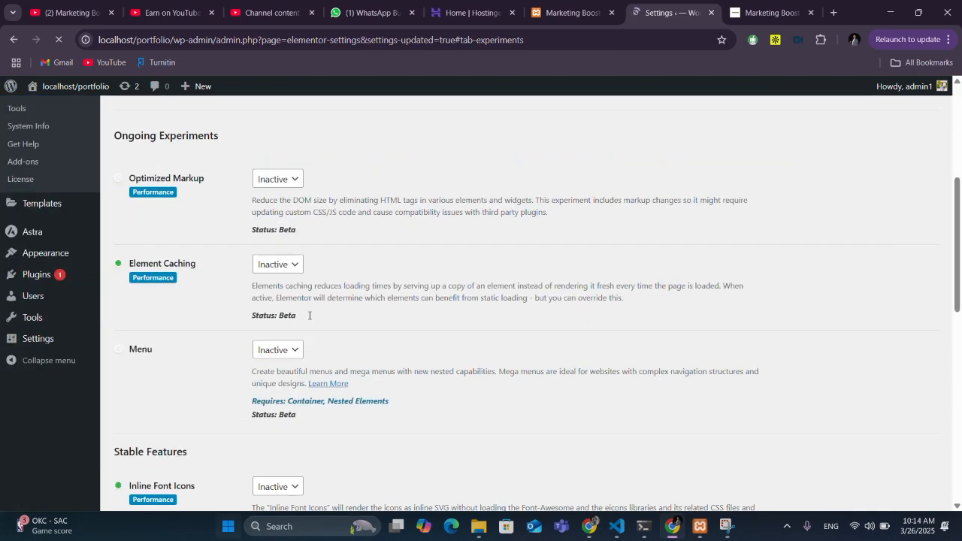
scroll(309, 318, "down", 4)
scroll(309, 318, "down", 5)
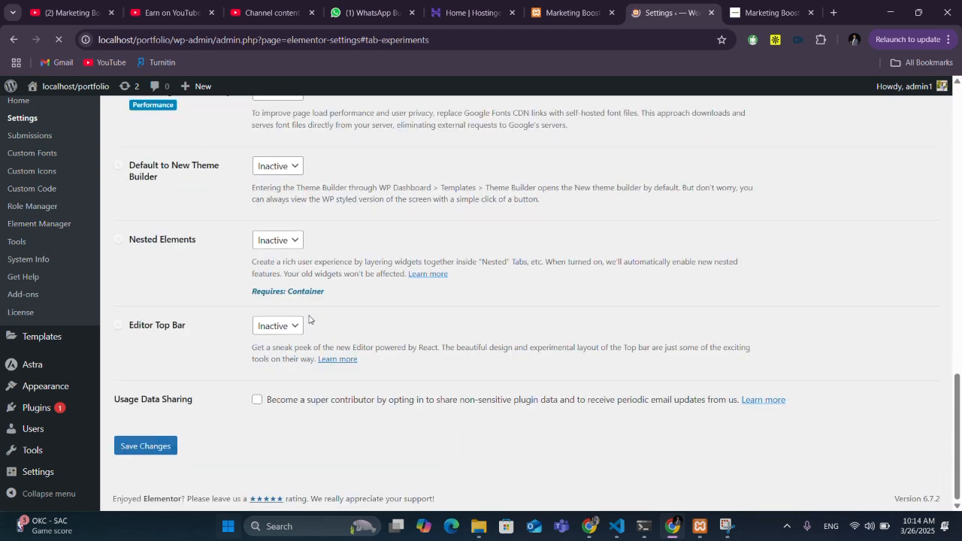
left_click(147, 446)
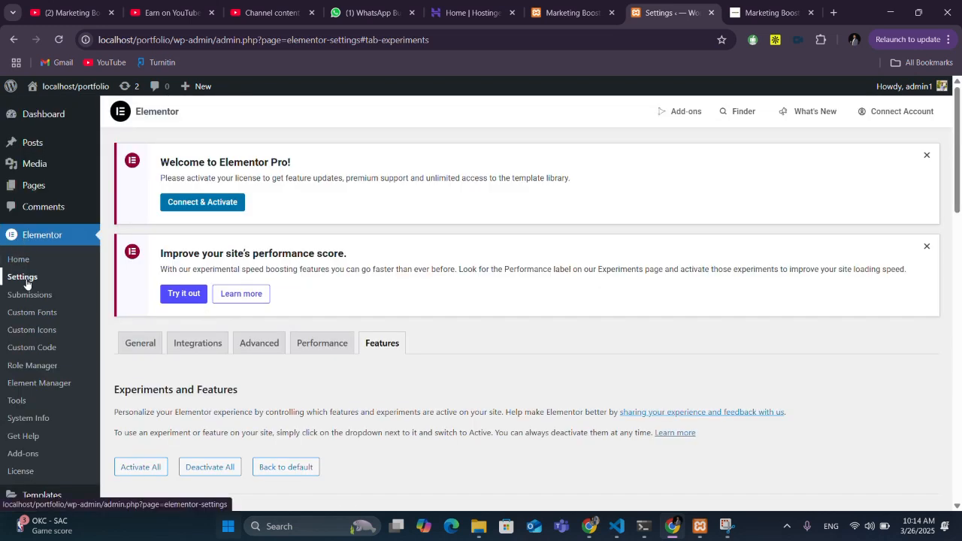
left_click(219, 472)
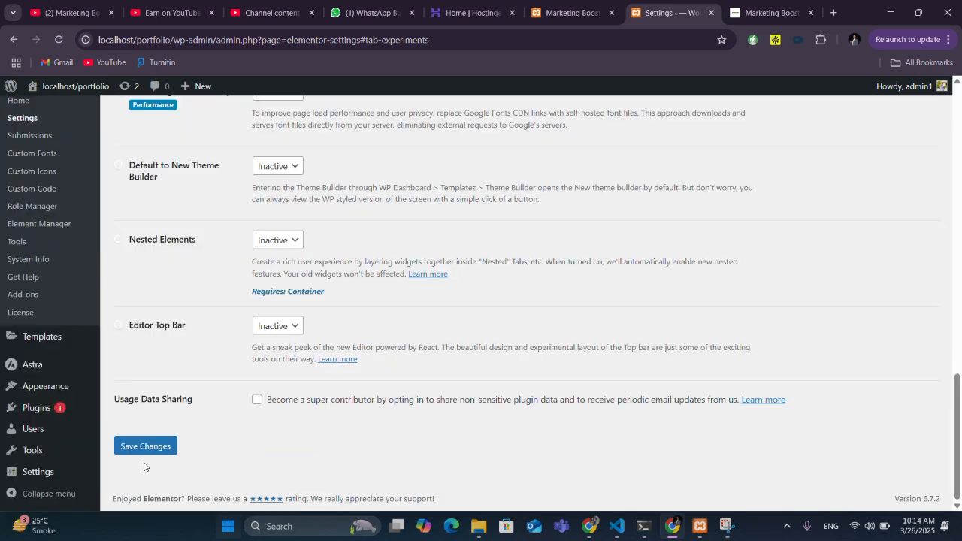
left_click(164, 443)
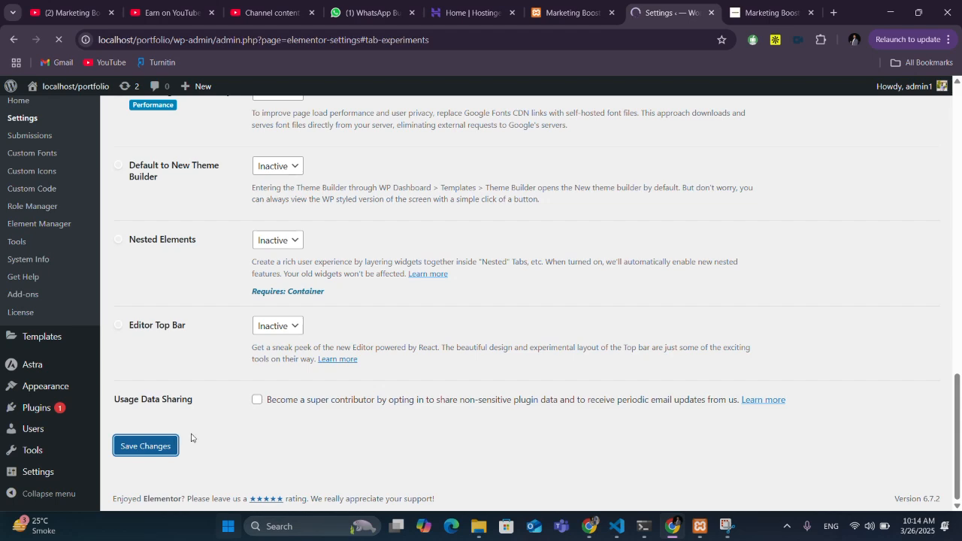
scroll(41, 298, "up", 5)
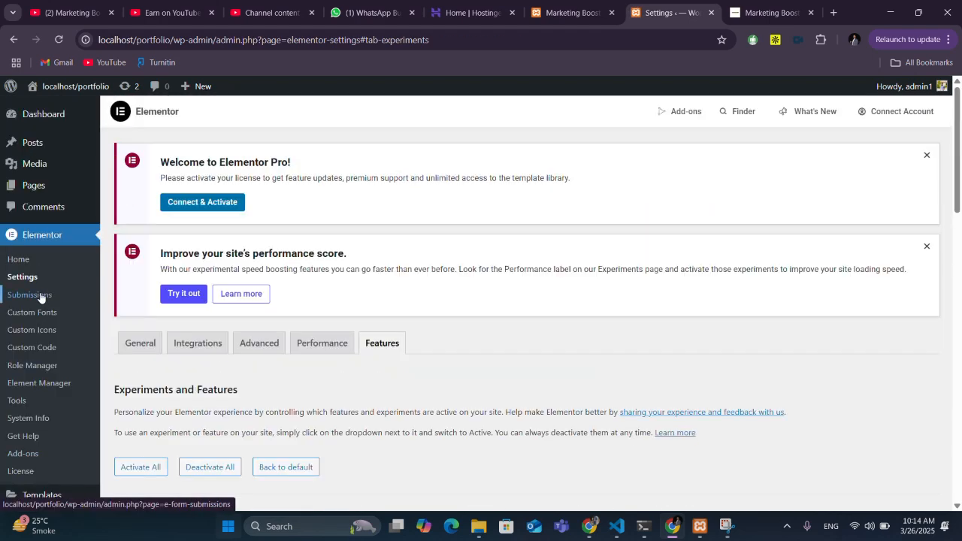
Step: Open the Home page for editing with Elementor from the Pages list
mouse_move(31, 190)
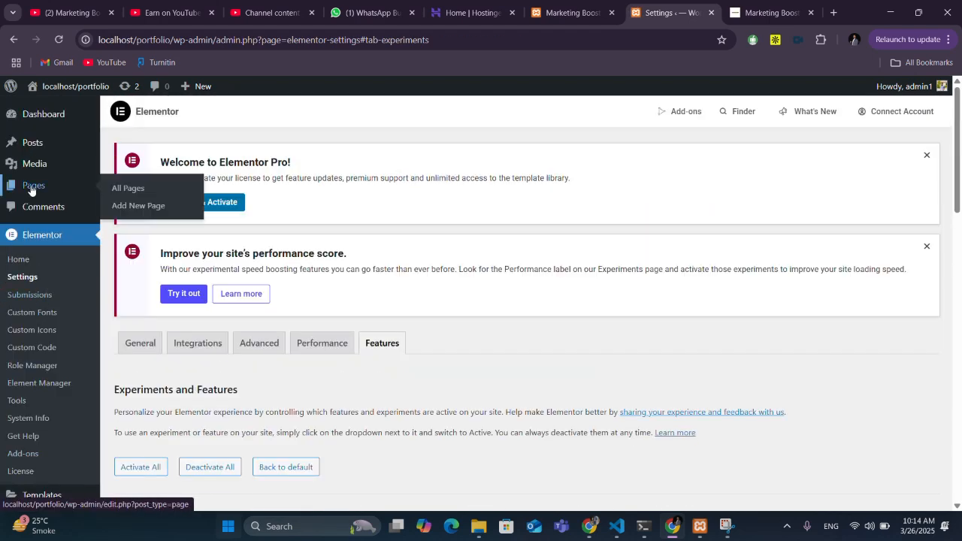
left_click(31, 190)
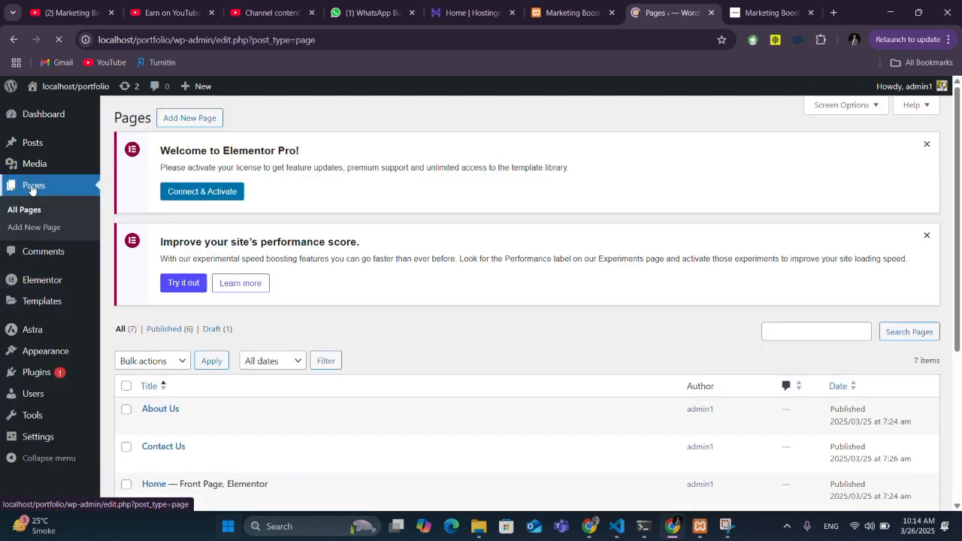
scroll(203, 303, "down", 3)
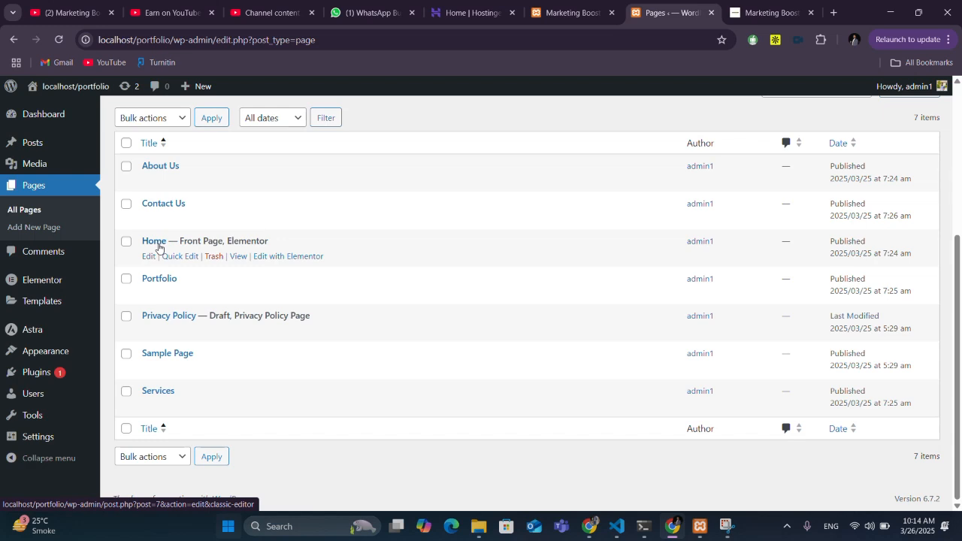
left_click(284, 256)
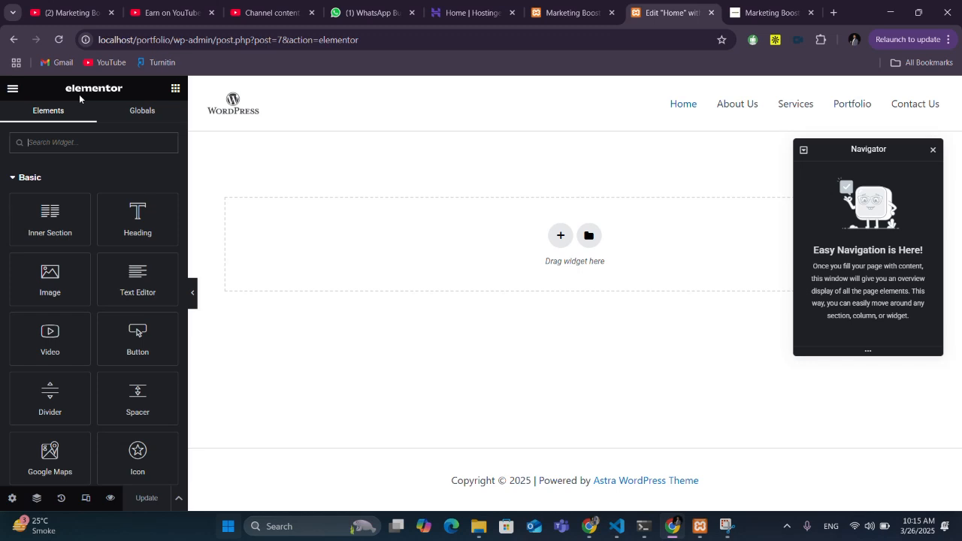
left_click(55, 234)
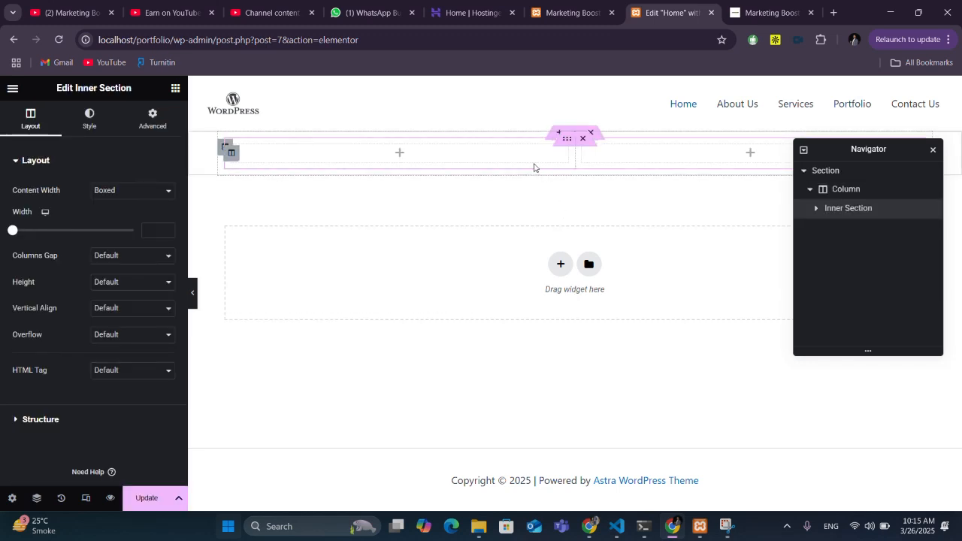
left_click(582, 138)
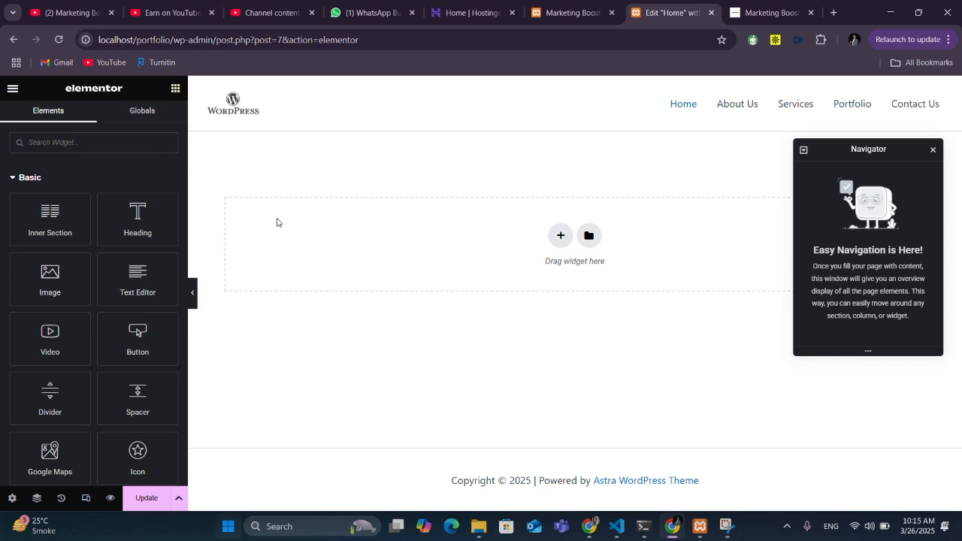
left_click(561, 235)
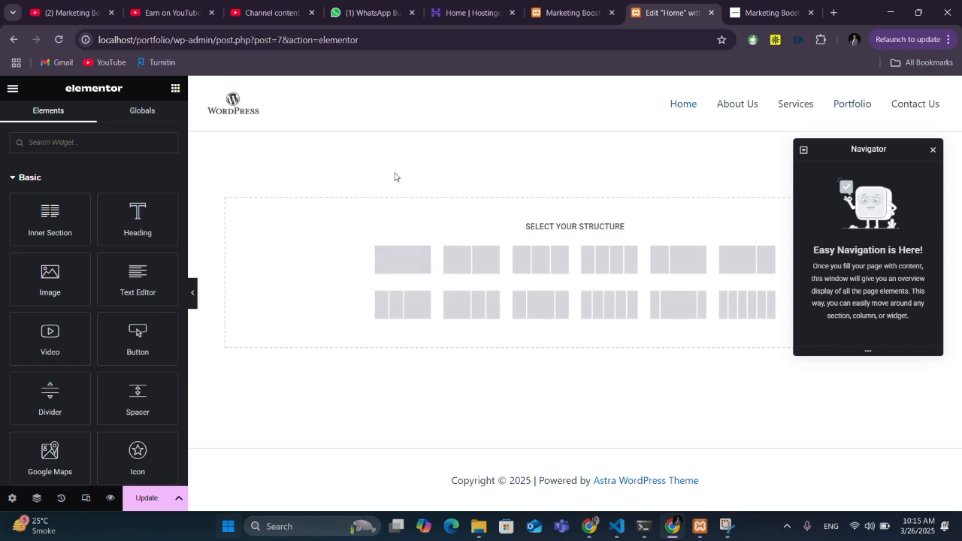
left_click_drag(50, 218, 453, 178)
left_click(47, 225)
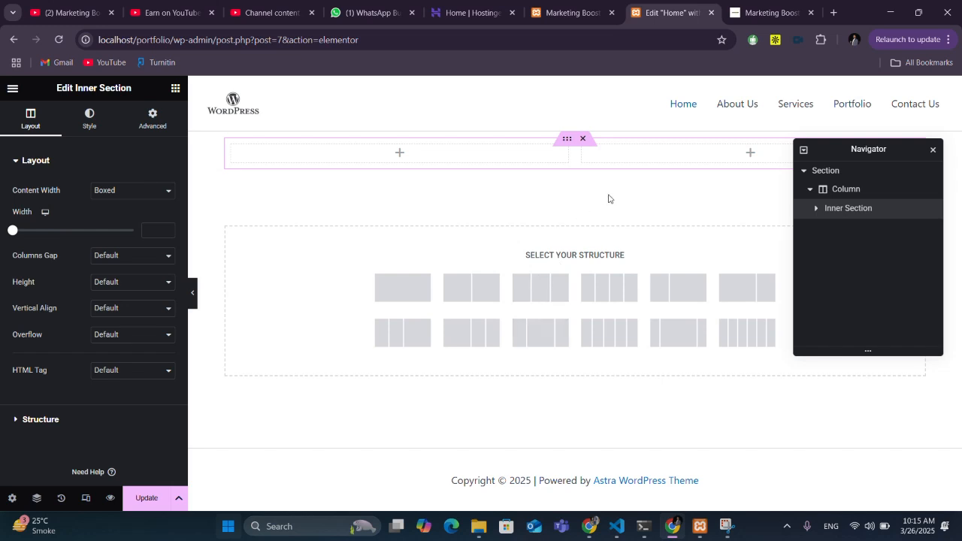
left_click_drag(832, 153, 831, 260)
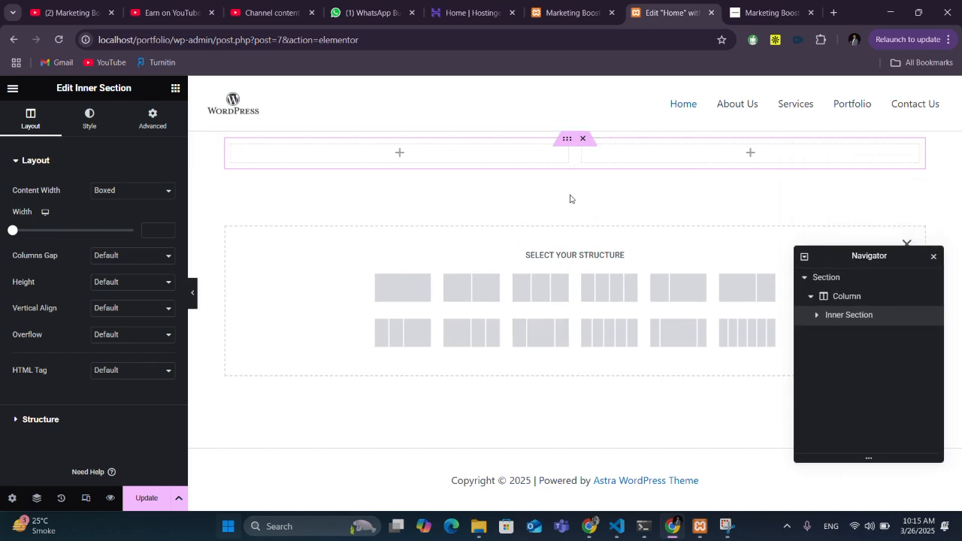
left_click(907, 242)
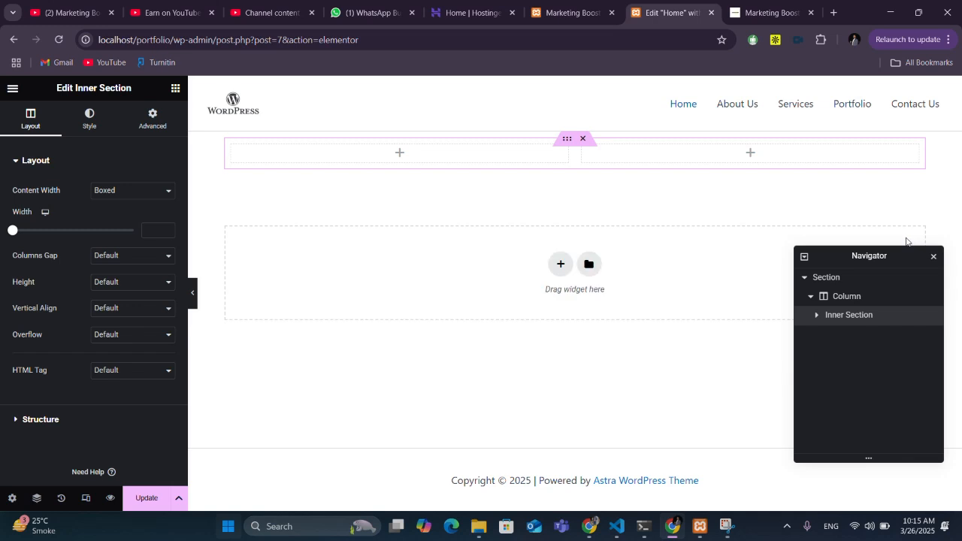
left_click(582, 138)
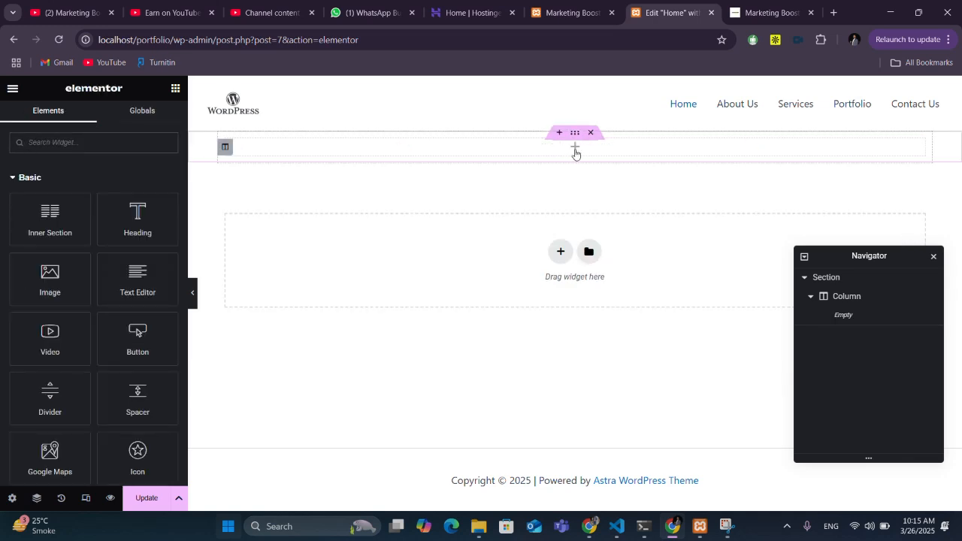
Step: View the devbolts.com homepage in a new browser tab as a design reference and return to the Home page editor
left_click(833, 12)
type("devbolts.com")
key("Return")
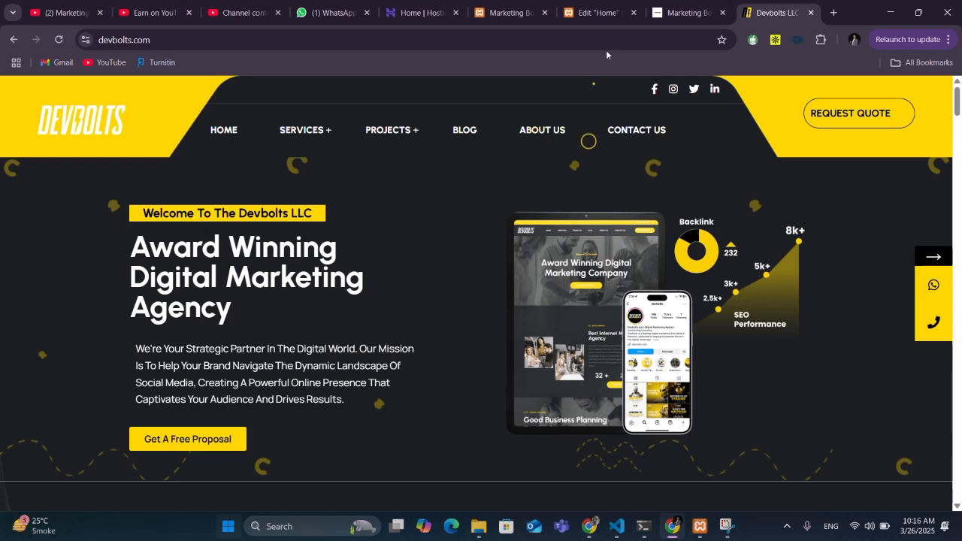
left_click(693, 13)
left_click(611, 13)
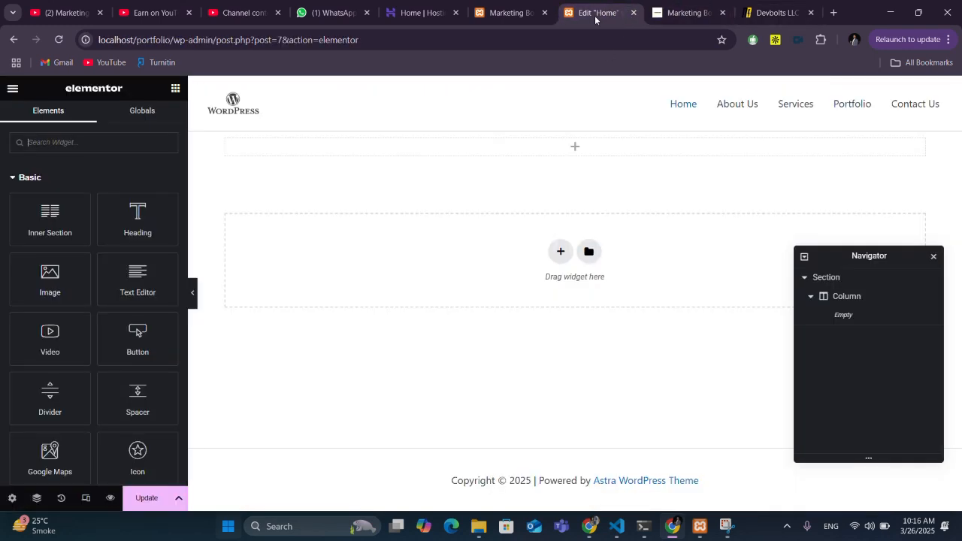
Step: Delete the empty section from the Home page and add a new section with two equal columns
mouse_move(594, 150)
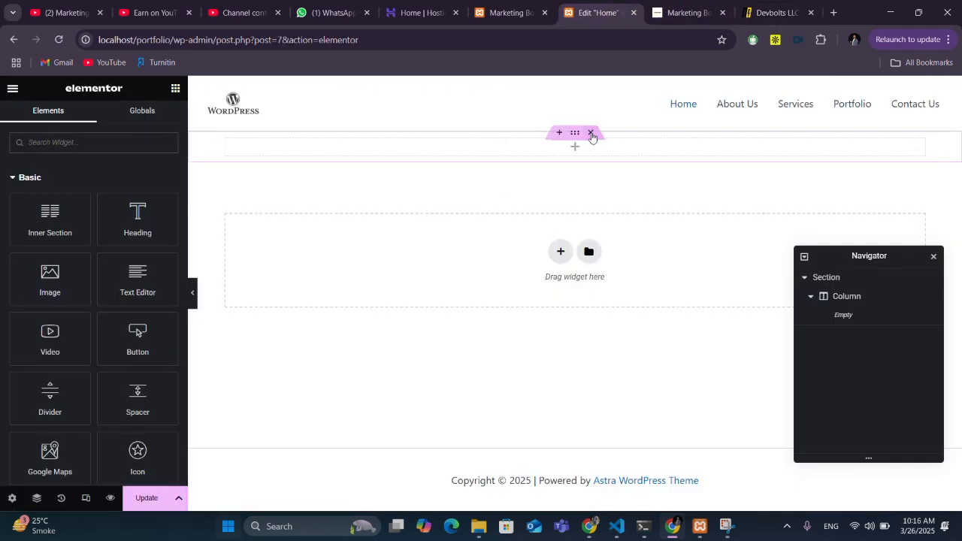
left_click(591, 133)
left_click(554, 238)
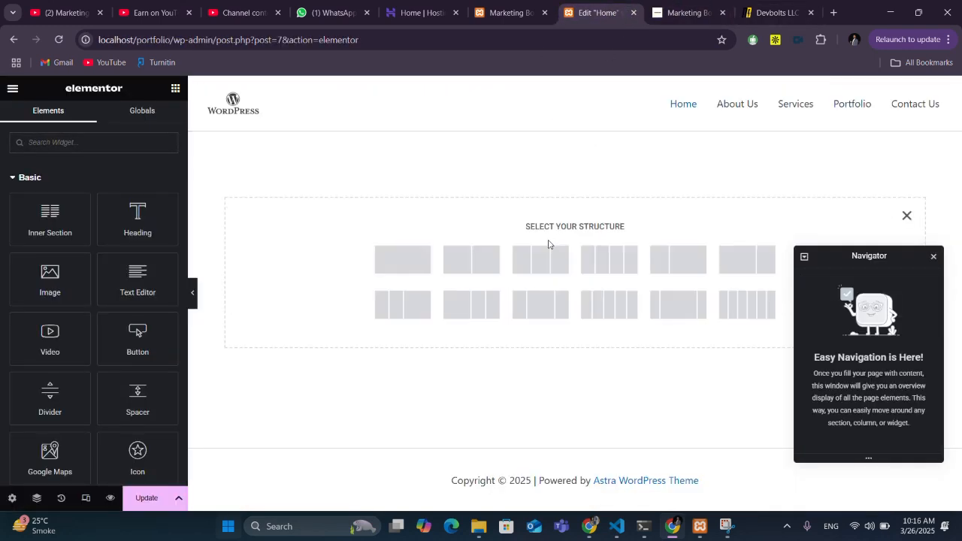
left_click(472, 266)
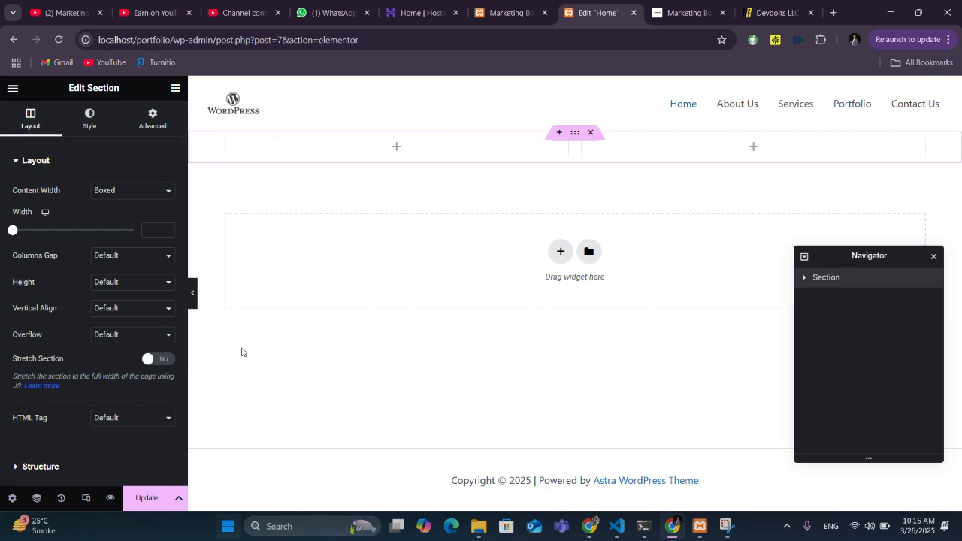
left_click(365, 331)
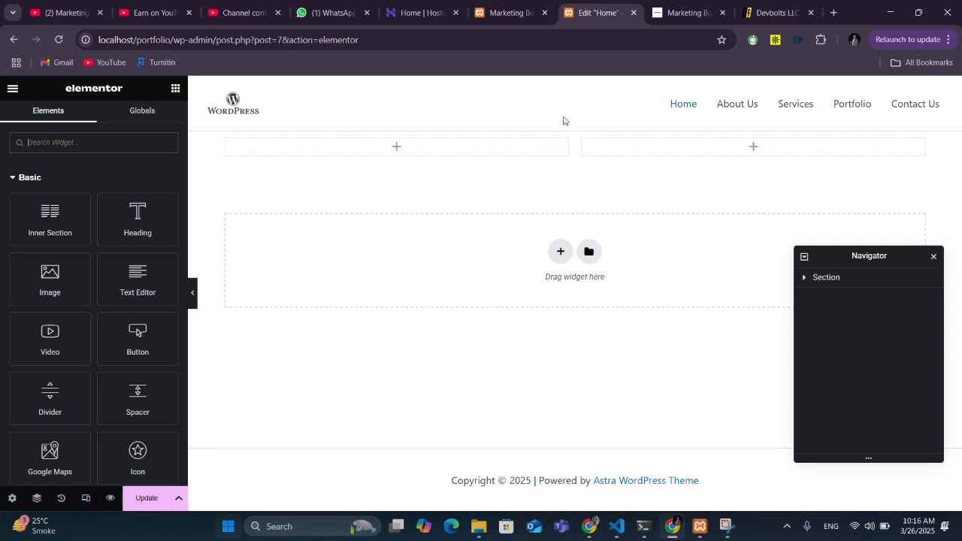
Step: Give the two-column section a classic background with the color #000000
mouse_move(574, 138)
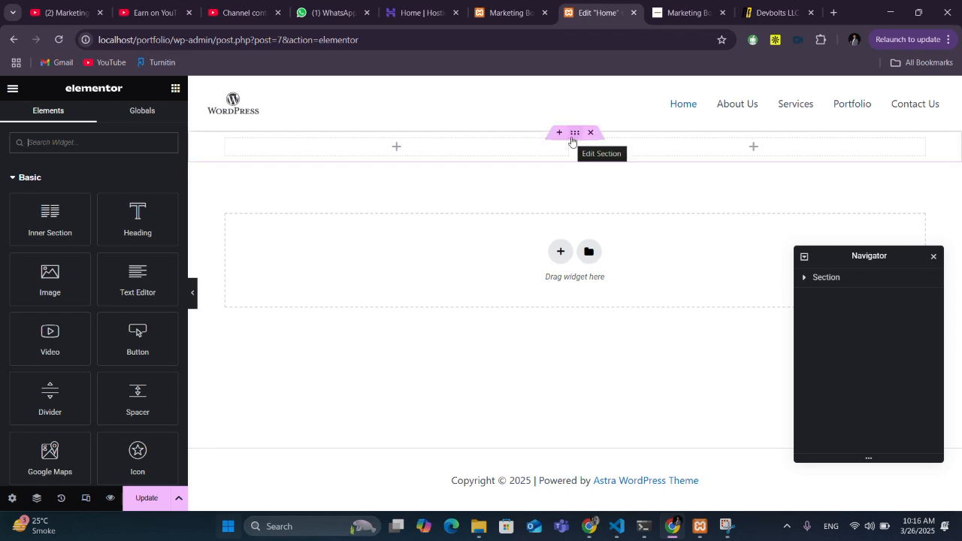
left_click(574, 133)
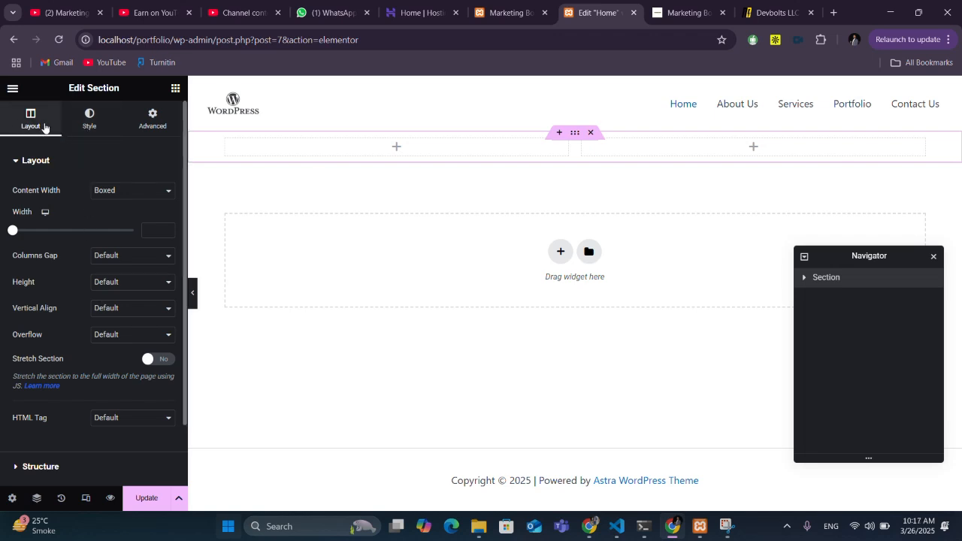
left_click(107, 125)
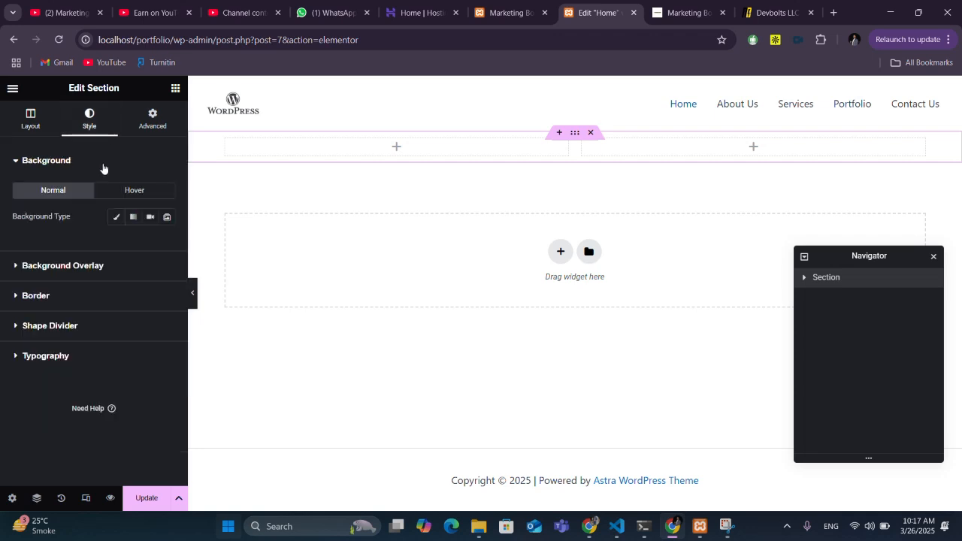
left_click(116, 218)
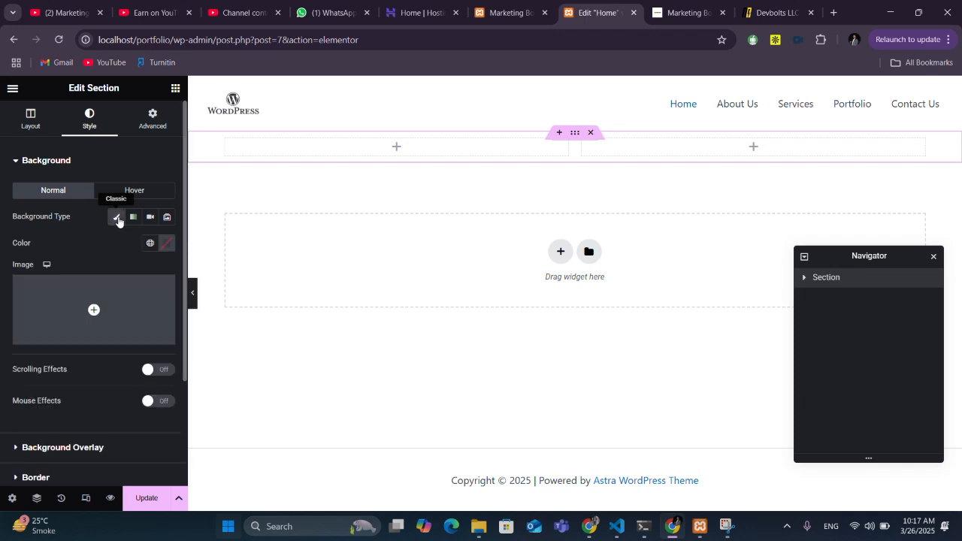
left_click(168, 250)
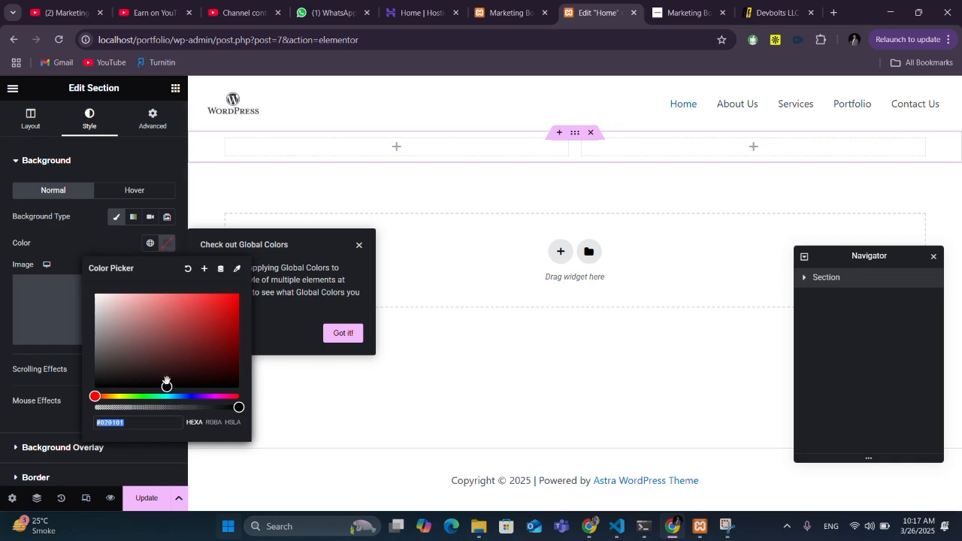
left_click_drag(166, 384, 97, 390)
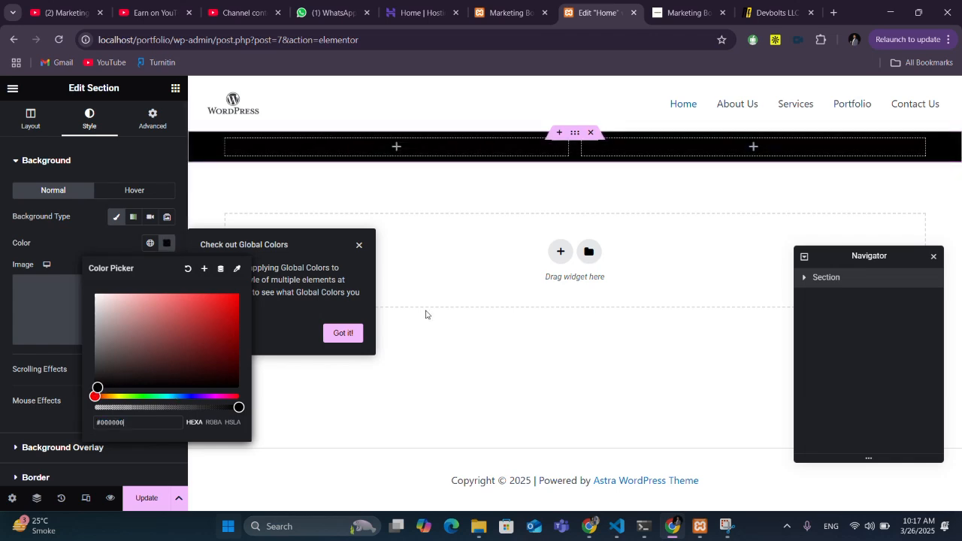
Step: Add a Heading widget to the first column of the black section and set its HTML tag to H6
left_click(532, 353)
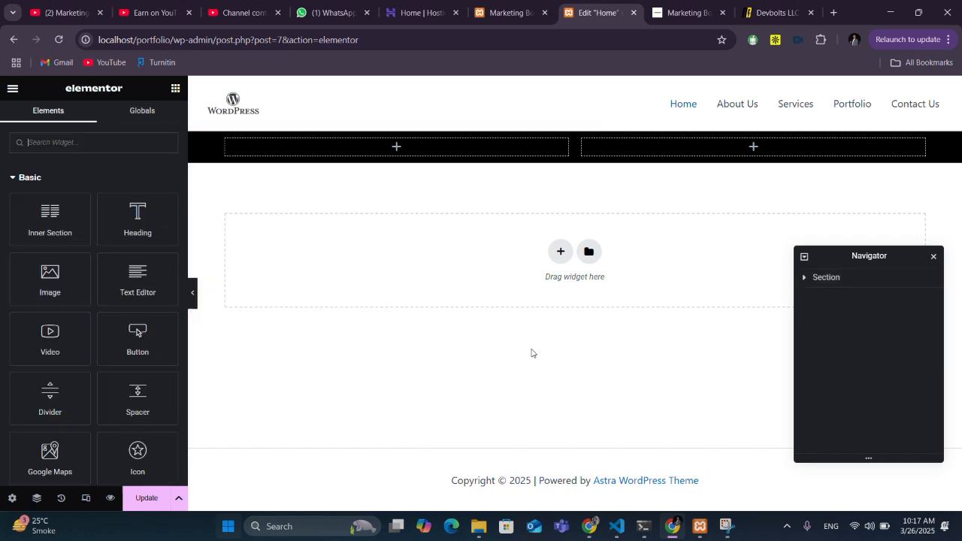
left_click(762, 10)
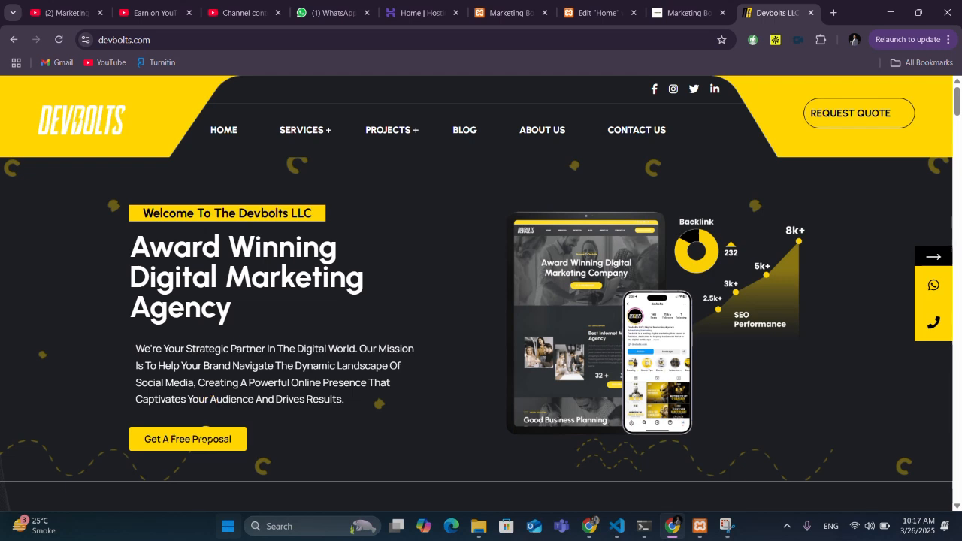
left_click(611, 12)
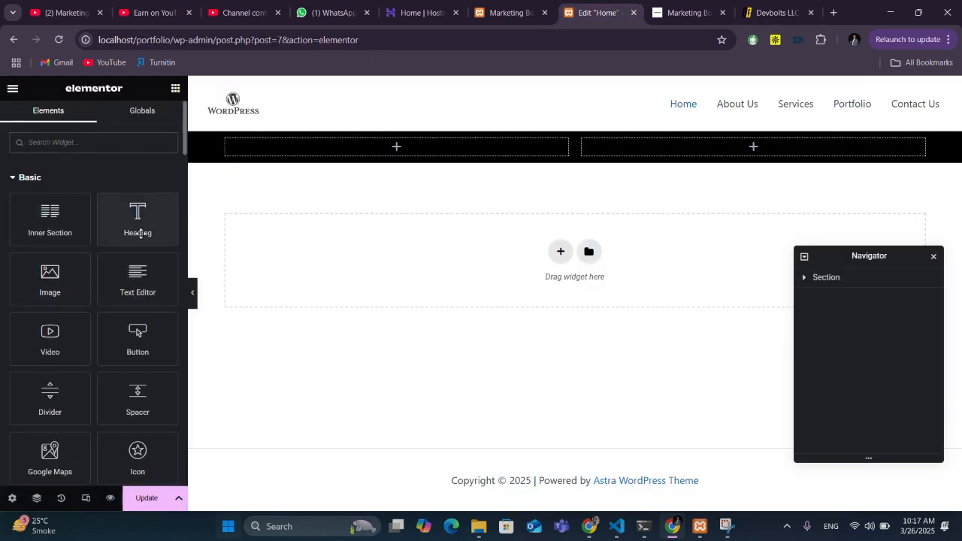
left_click_drag(139, 233, 373, 151)
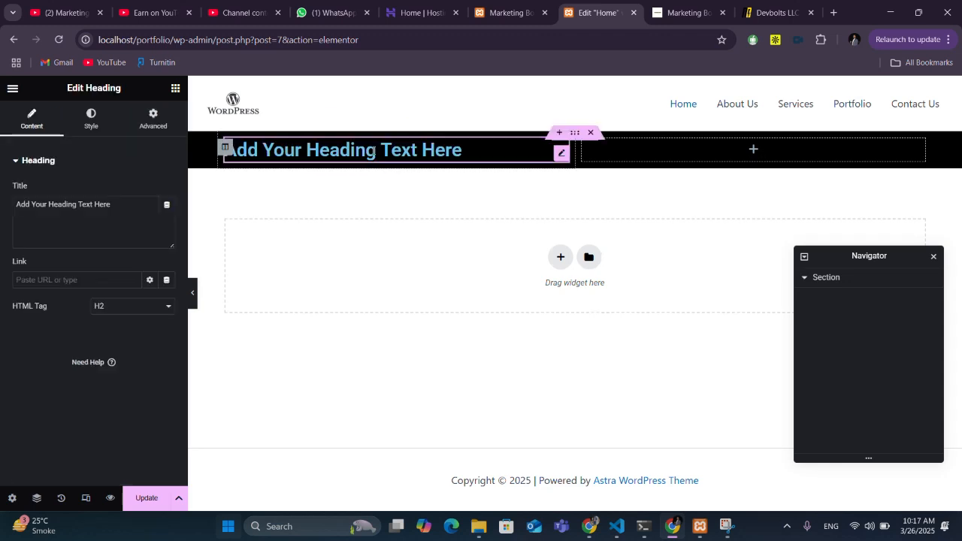
left_click(117, 312)
left_click(107, 398)
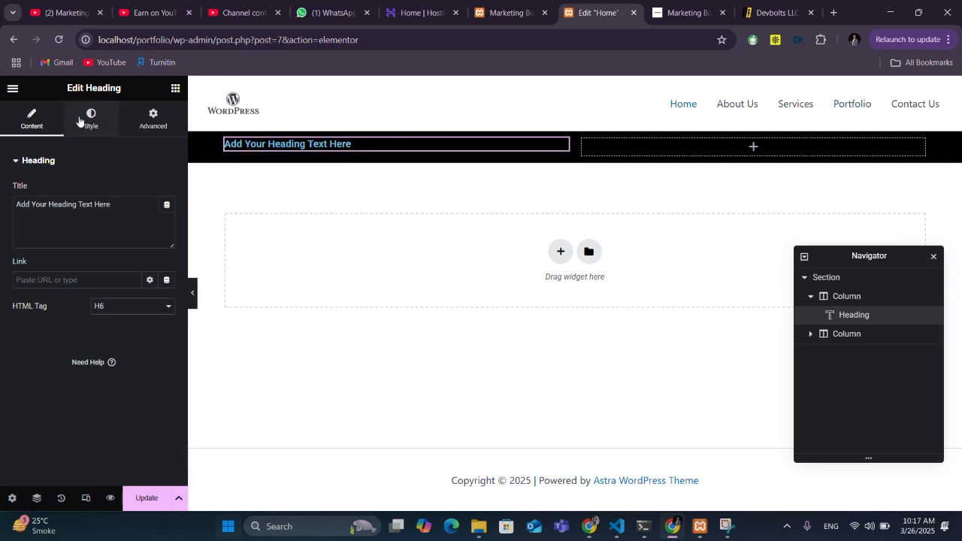
Step: Add two more Heading widgets below the H6 heading in the first column and set the last one's HTML tag to p
left_click(177, 91)
left_click_drag(137, 216, 372, 157)
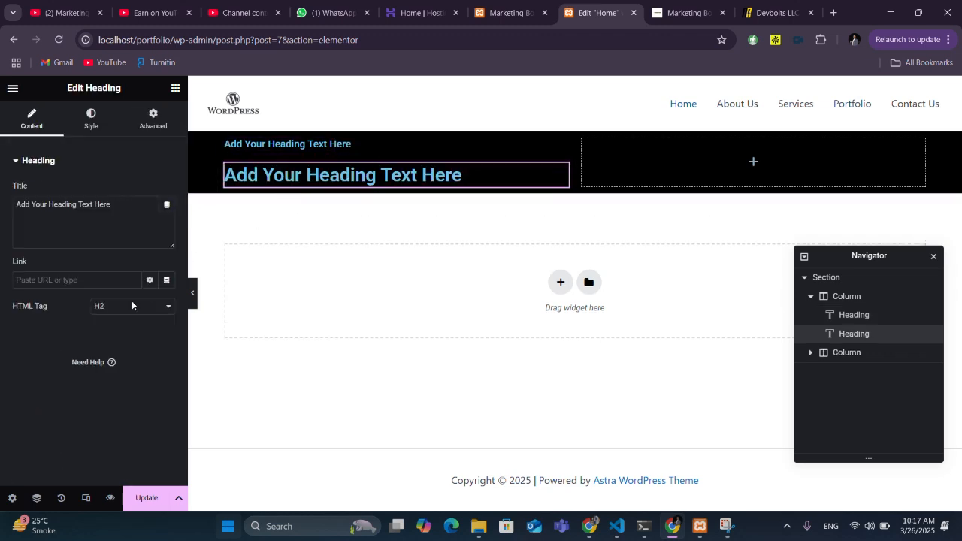
left_click(175, 90)
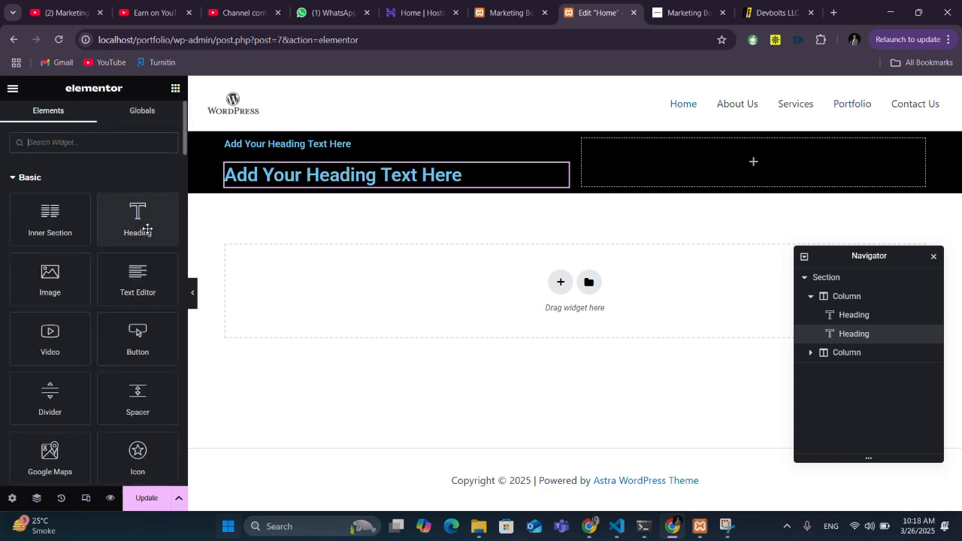
left_click_drag(147, 228, 361, 184)
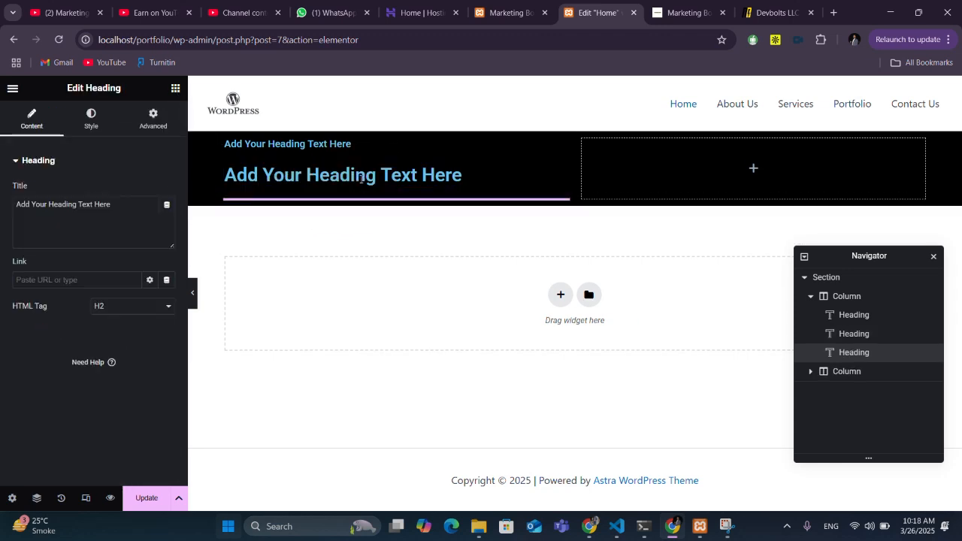
left_click(95, 309)
left_click(126, 443)
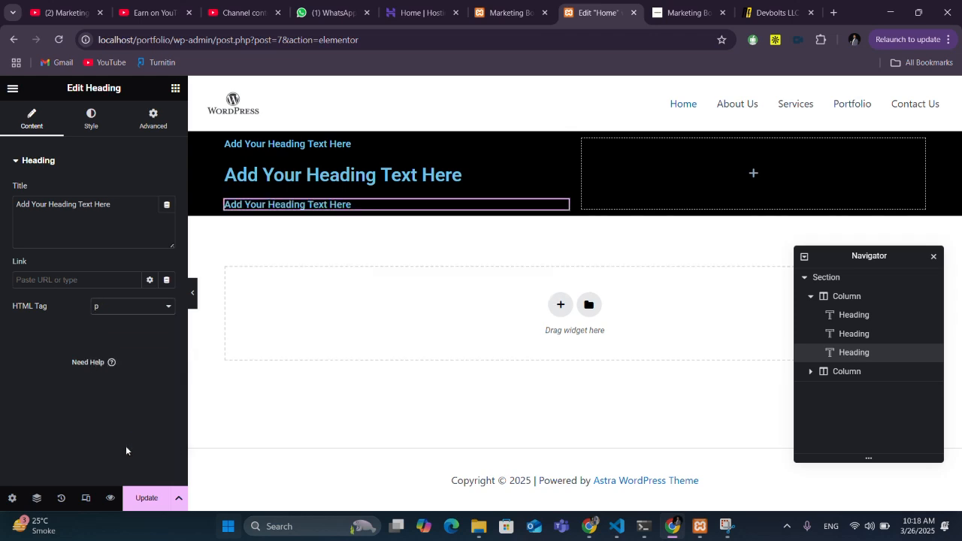
Step: Add a Button widget below the three headings in the first column
left_click(175, 88)
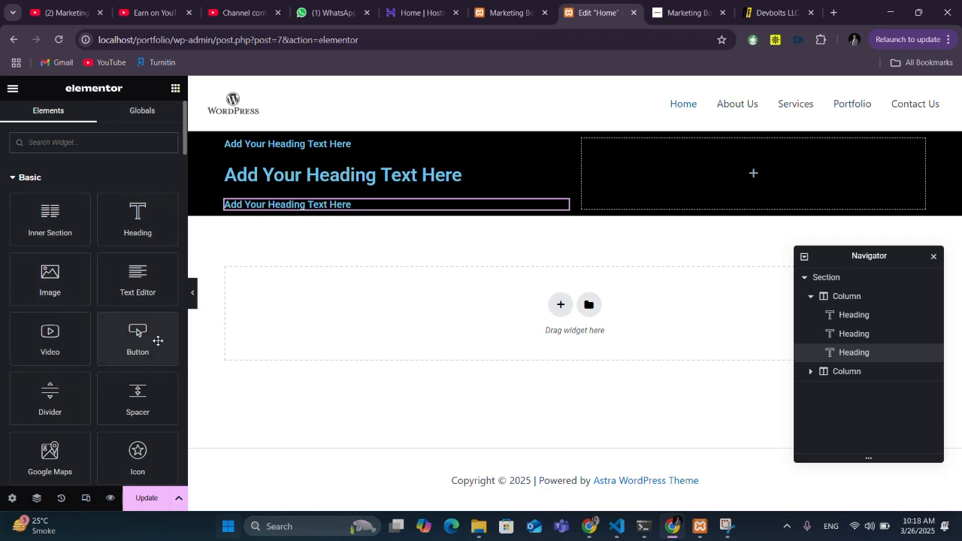
left_click_drag(137, 342, 349, 214)
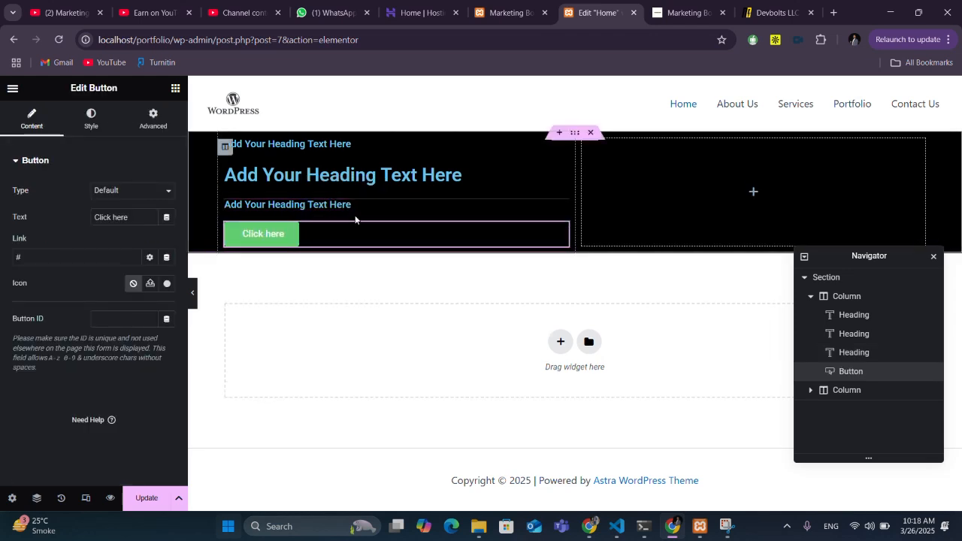
left_click(174, 89)
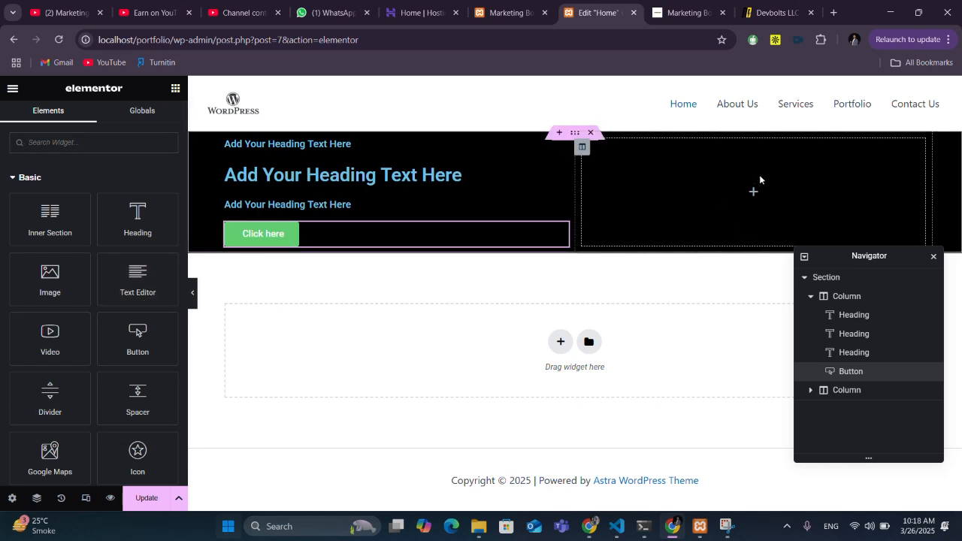
Step: Give the empty second column a classic background and open the media selection for its background image
left_click(582, 148)
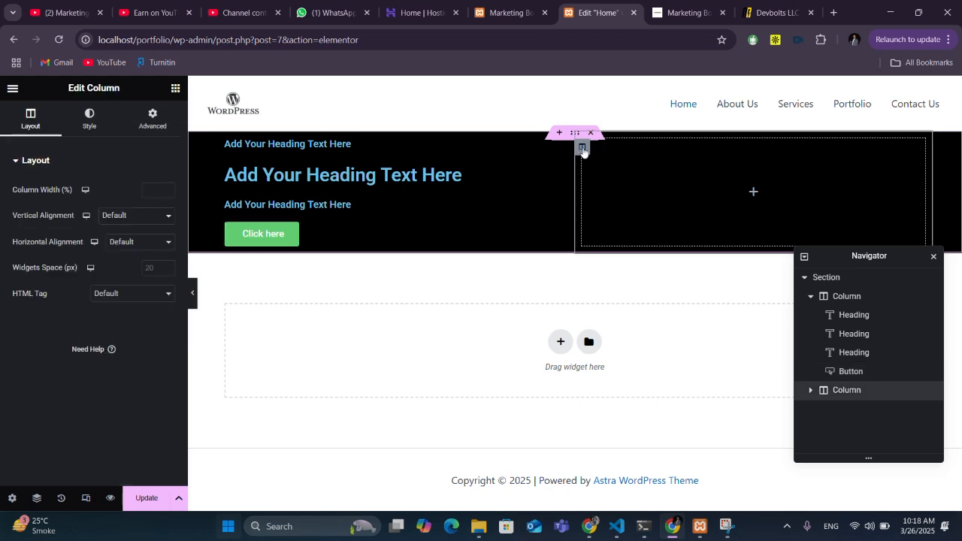
left_click(89, 120)
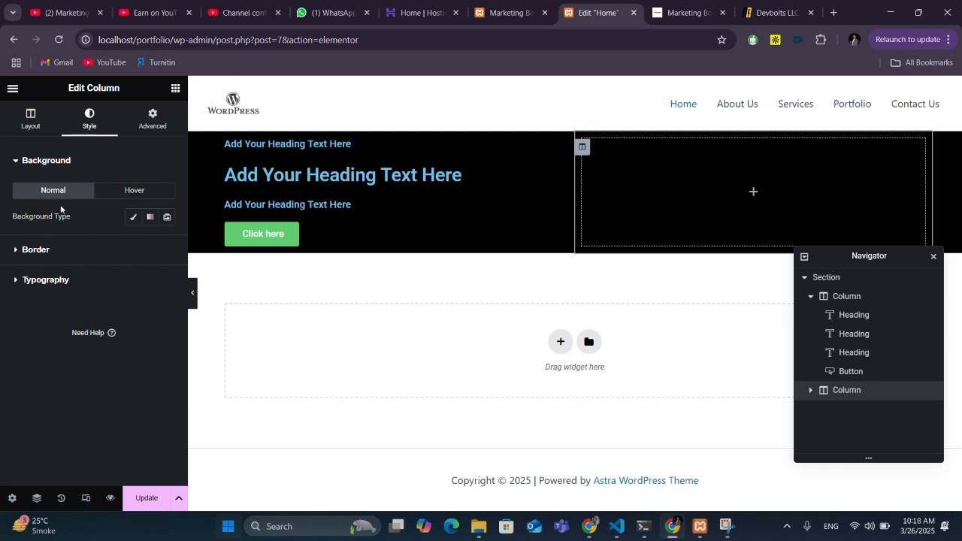
left_click(135, 218)
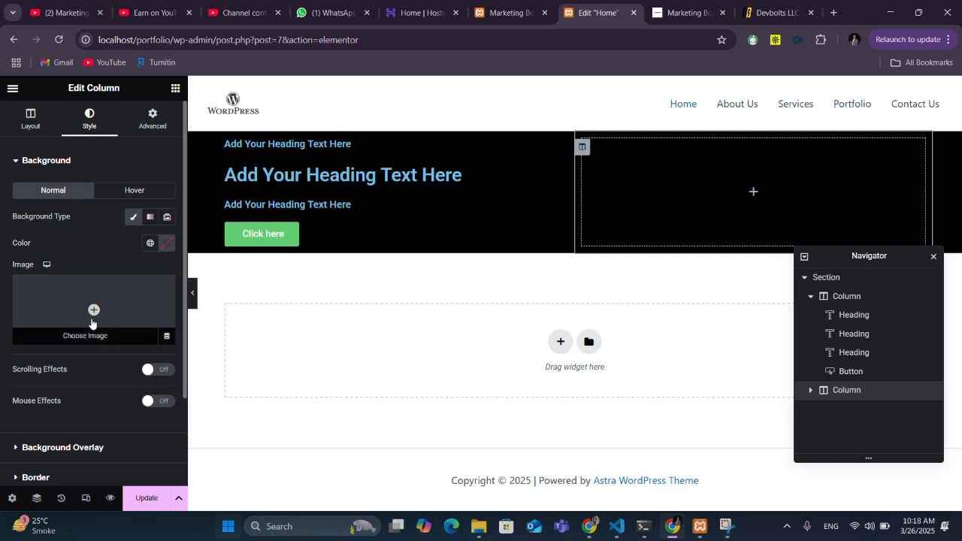
left_click(92, 323)
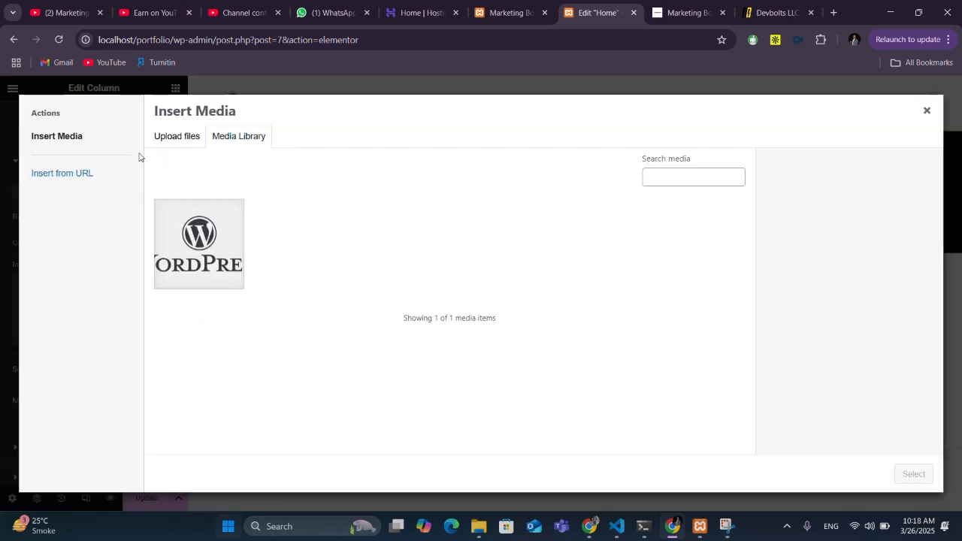
Step: Upload hgfhgf-02-1-1 from the Navttac images folder on drive D and use it as the second column's background image
left_click(178, 136)
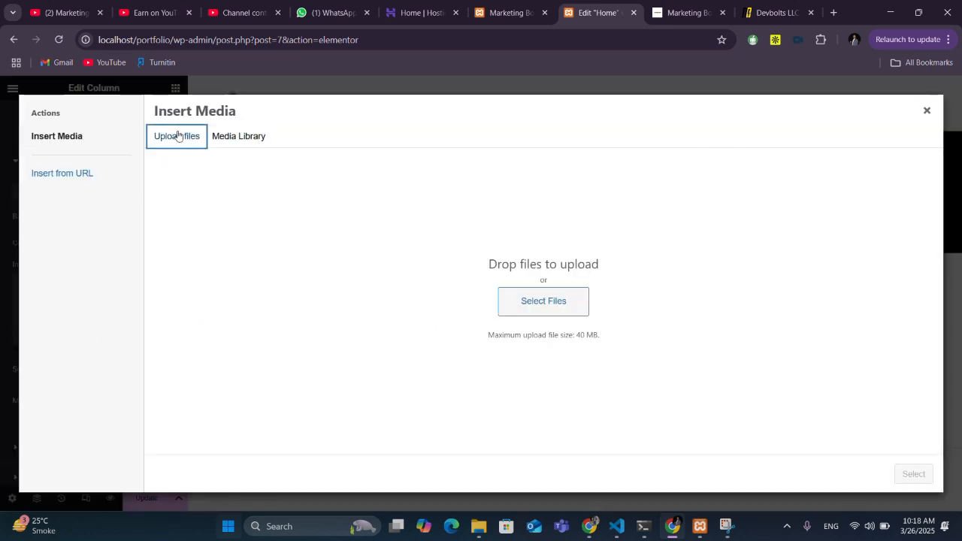
left_click(567, 297)
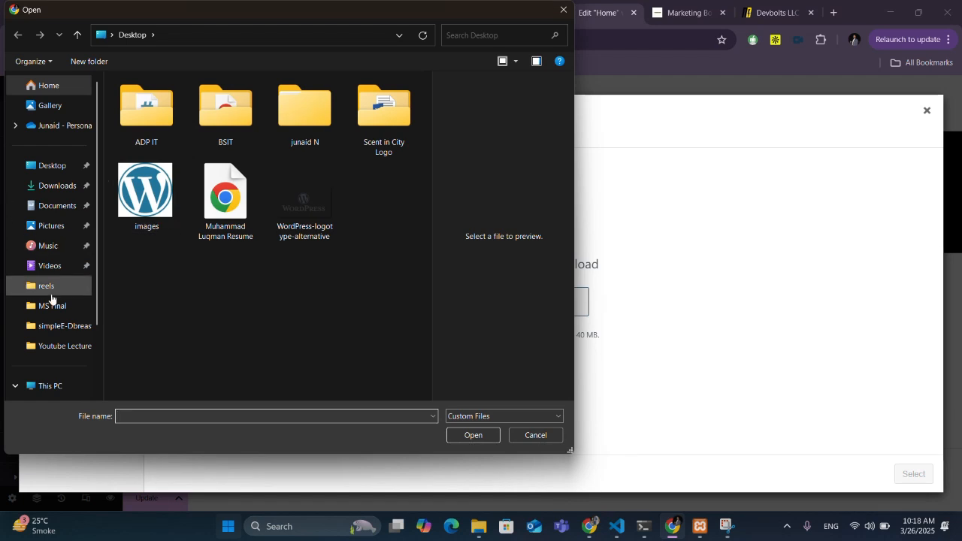
scroll(64, 316, "down", 2)
left_click(66, 322)
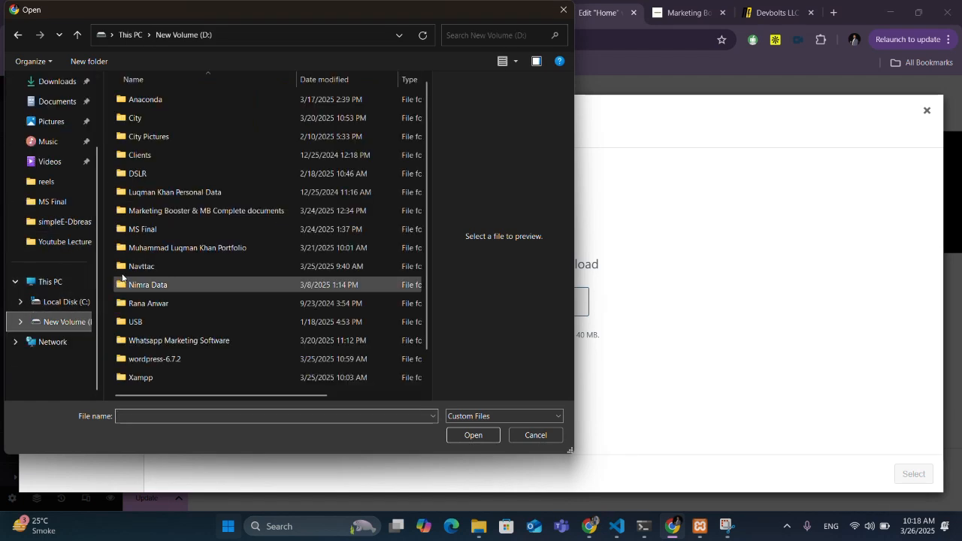
double_click(143, 266)
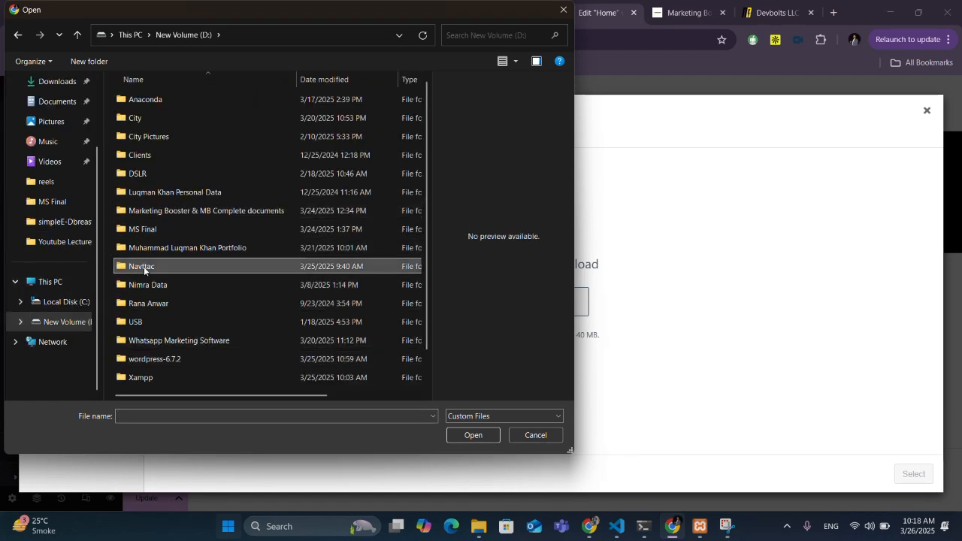
double_click(137, 118)
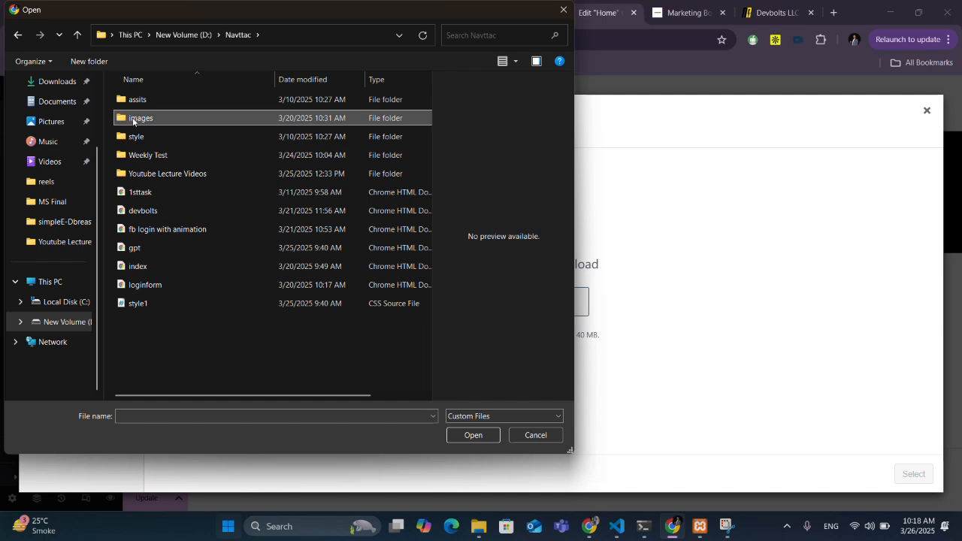
left_click(143, 224)
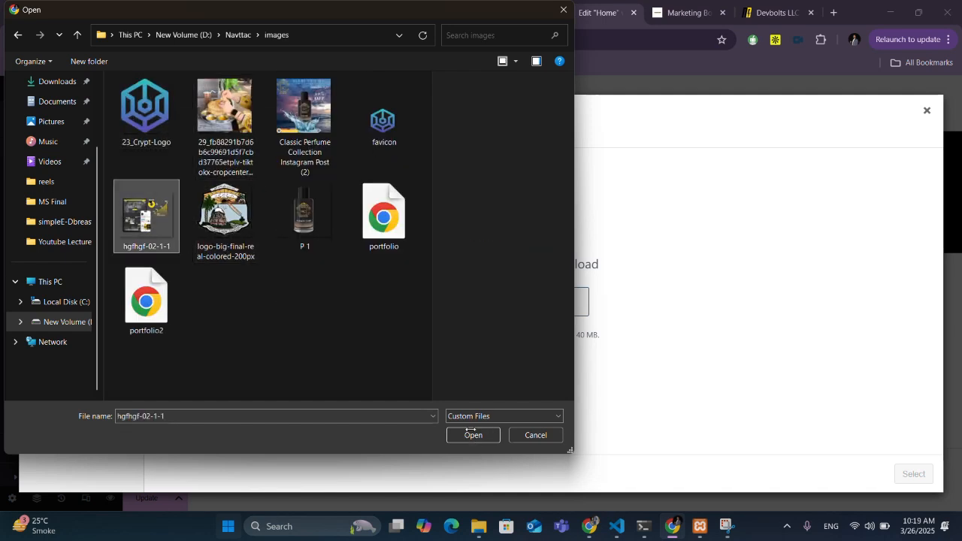
double_click(148, 224)
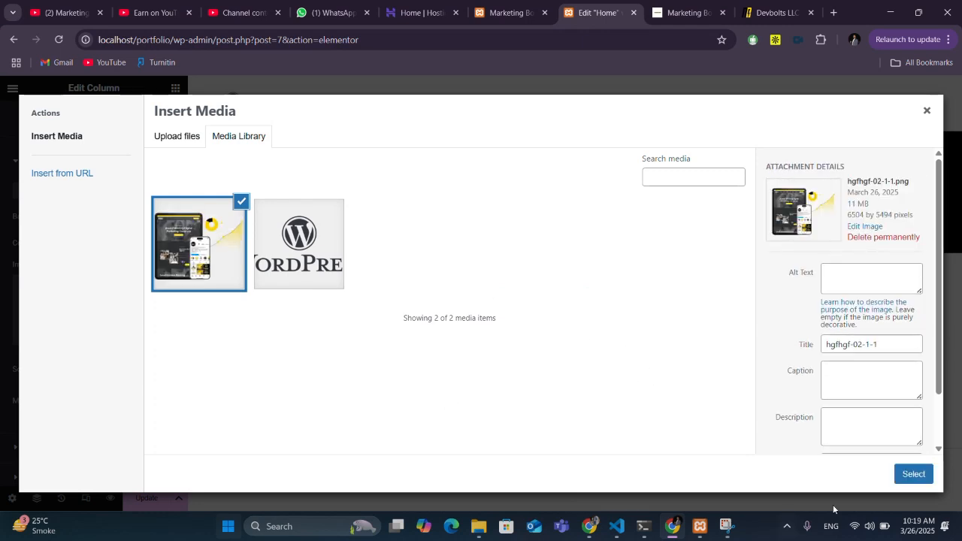
left_click(912, 475)
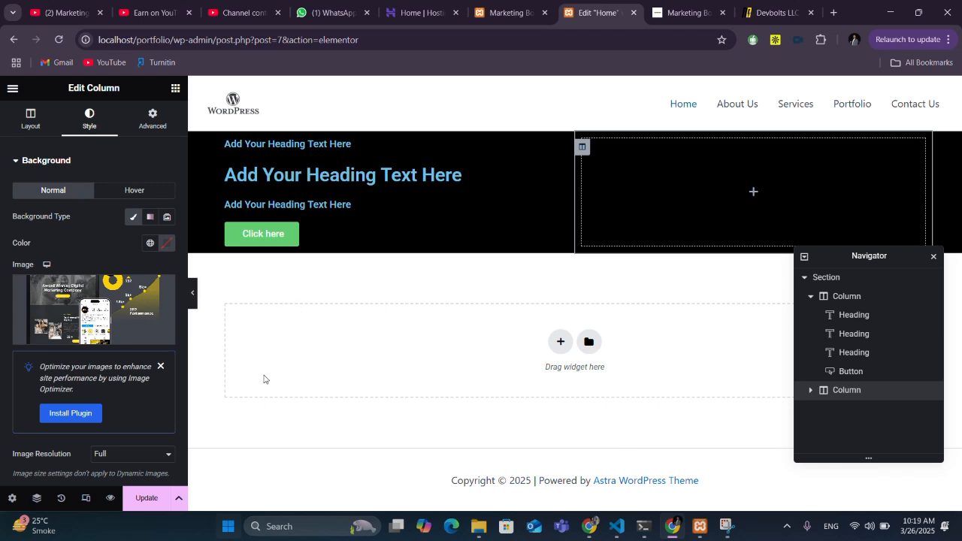
left_click(636, 180)
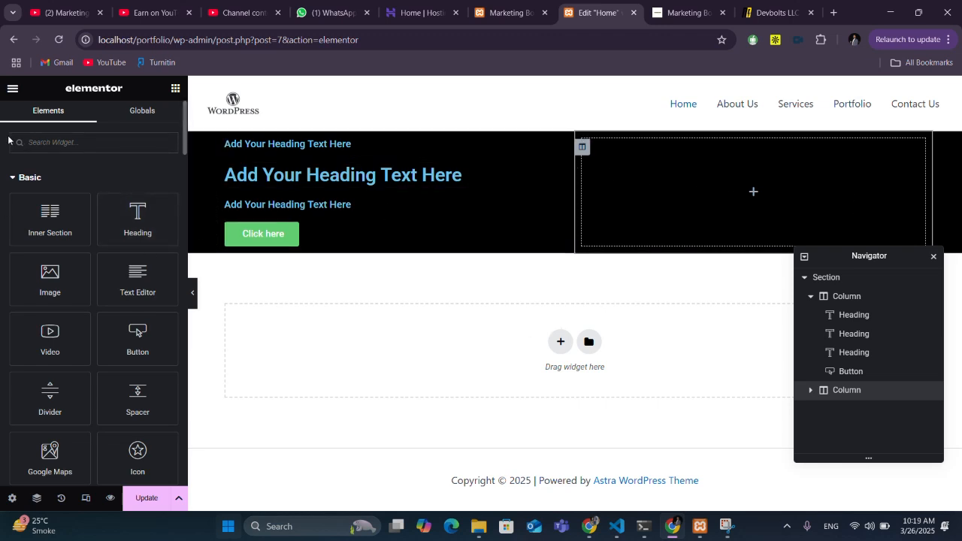
Step: Replace the H6 heading's text with "Welcome to the Devbolts LLC", following the tagline on the devbolts.com homepage
left_click(300, 144)
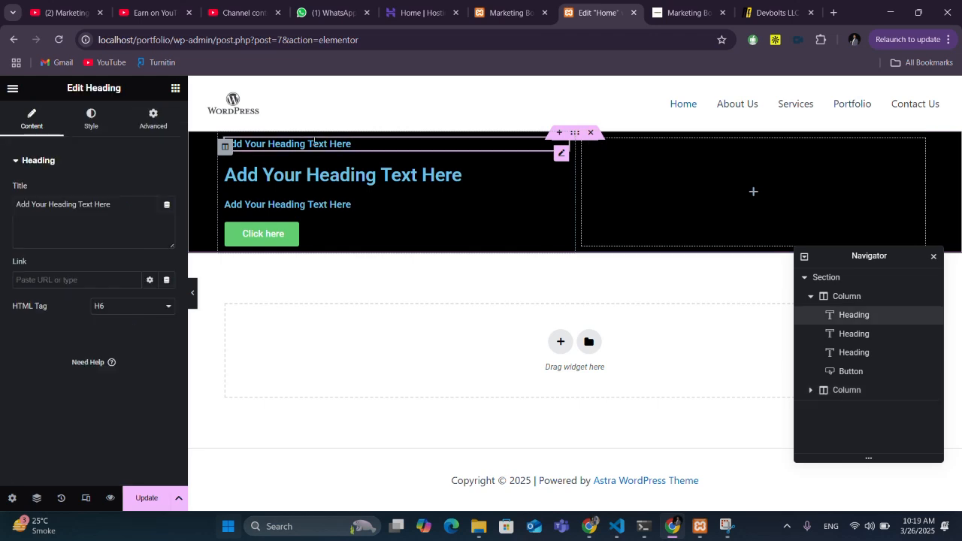
left_click(772, 13)
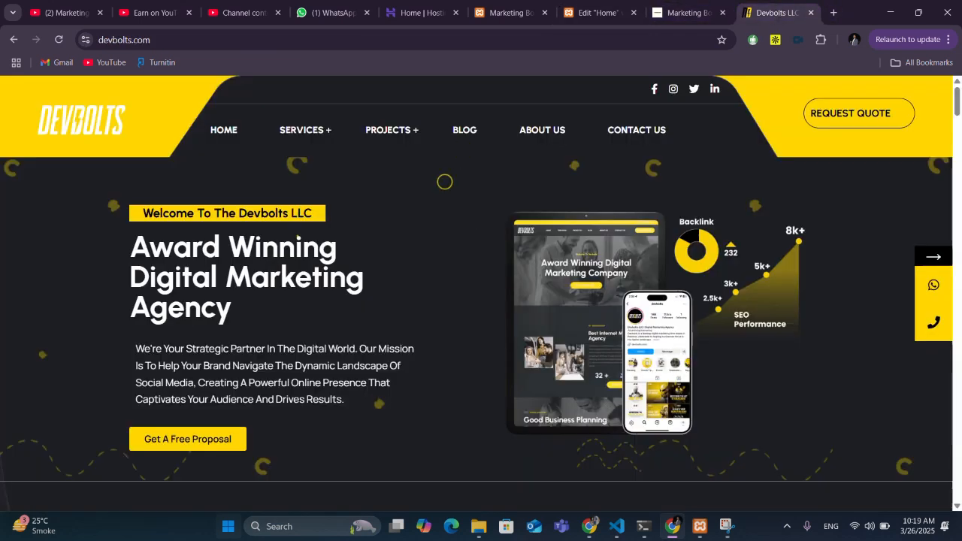
left_click_drag(138, 213, 325, 216)
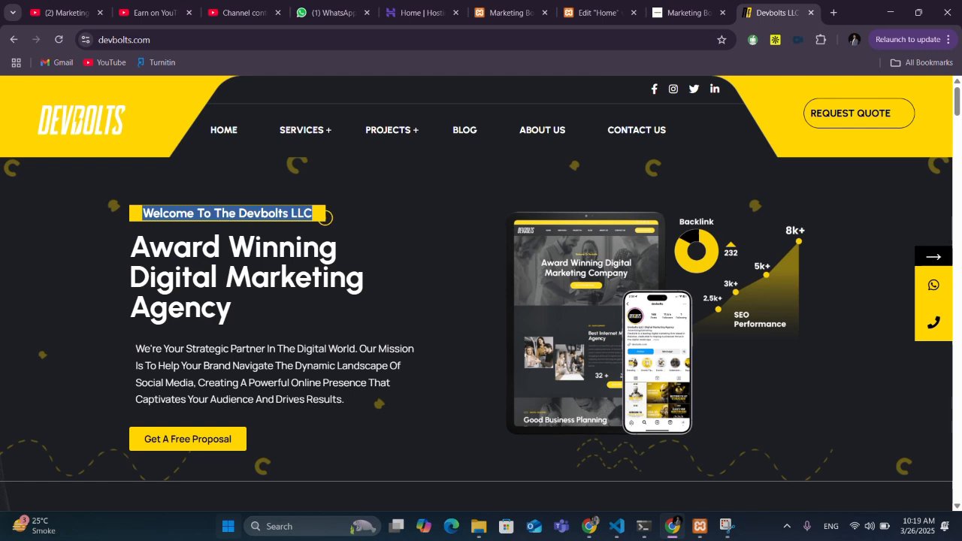
left_click(572, 11)
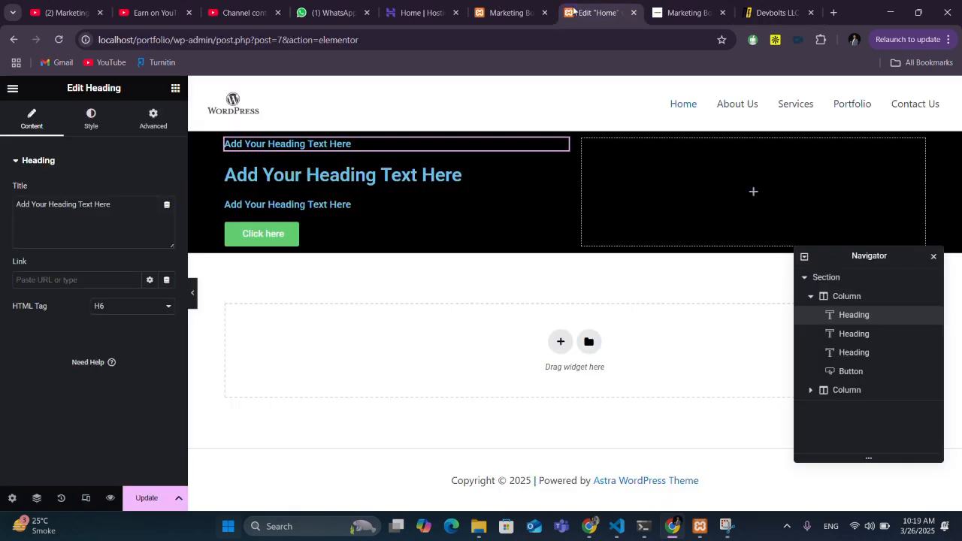
left_click(86, 217)
key("ctrl+a")
type("Welcome to the Devbolts LLC")
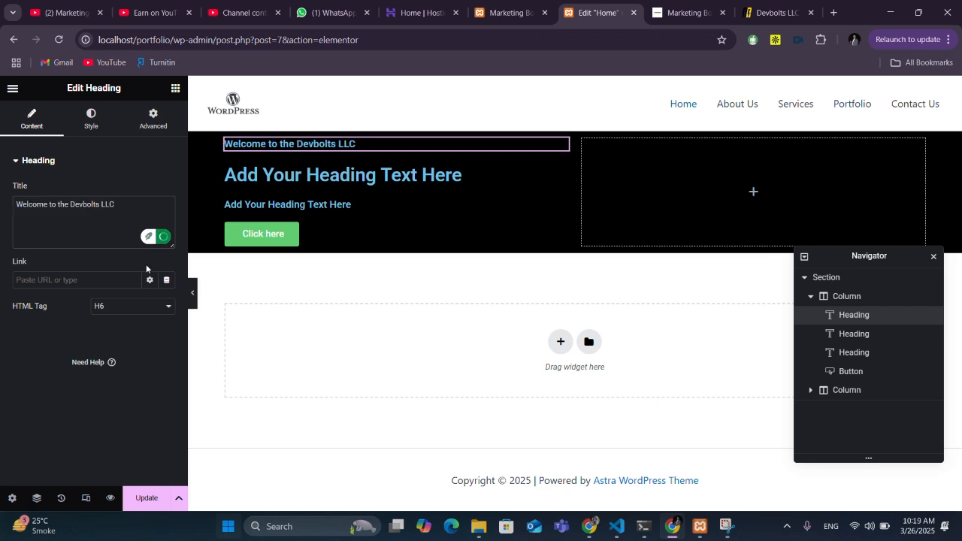
Step: Copy the main headline from devbolts.com and set the H2 heading's text to "Award Winning Digital Marketing Agency"
left_click(769, 9)
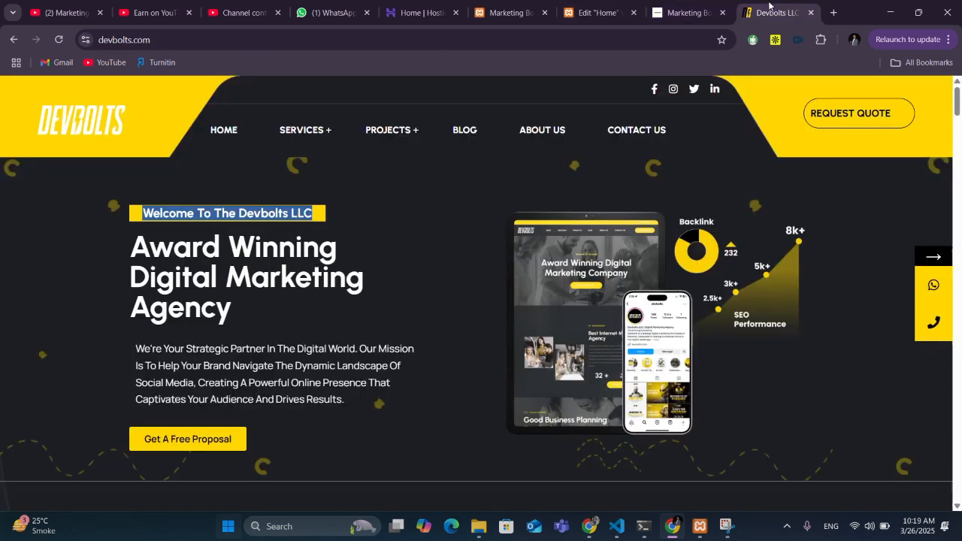
left_click_drag(148, 246, 238, 308)
left_click_drag(124, 249, 218, 312)
key("ctrl+c")
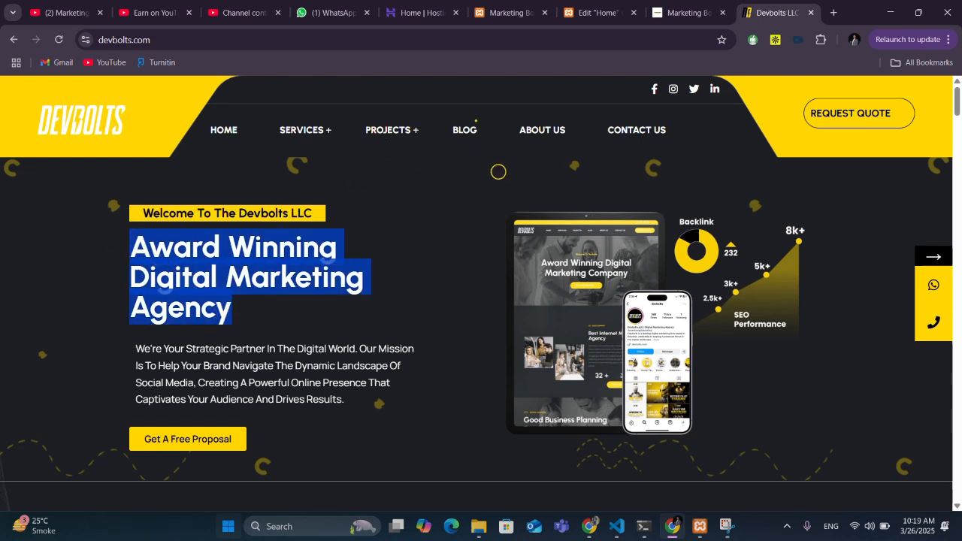
left_click(594, 4)
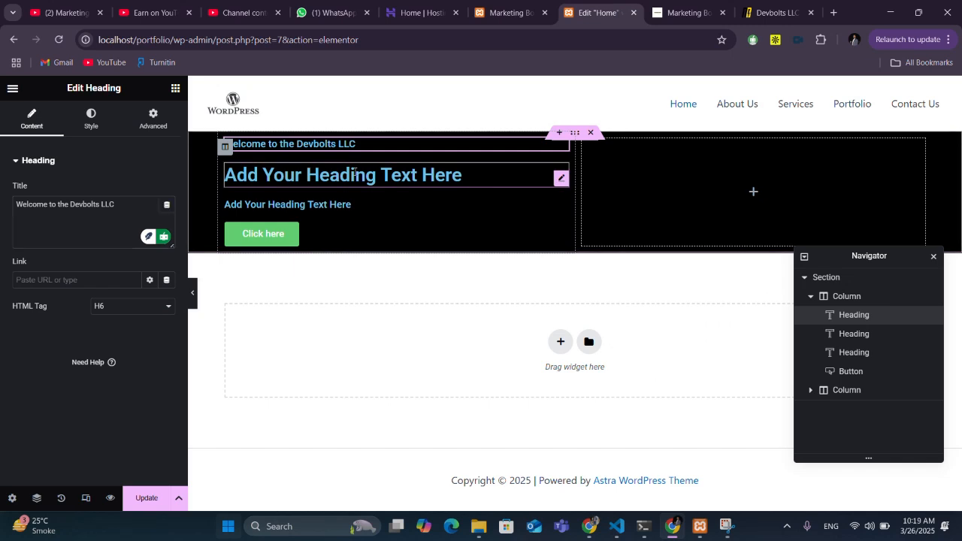
left_click(315, 175)
left_click(121, 216)
key("ctrl+a")
key("ctrl+v")
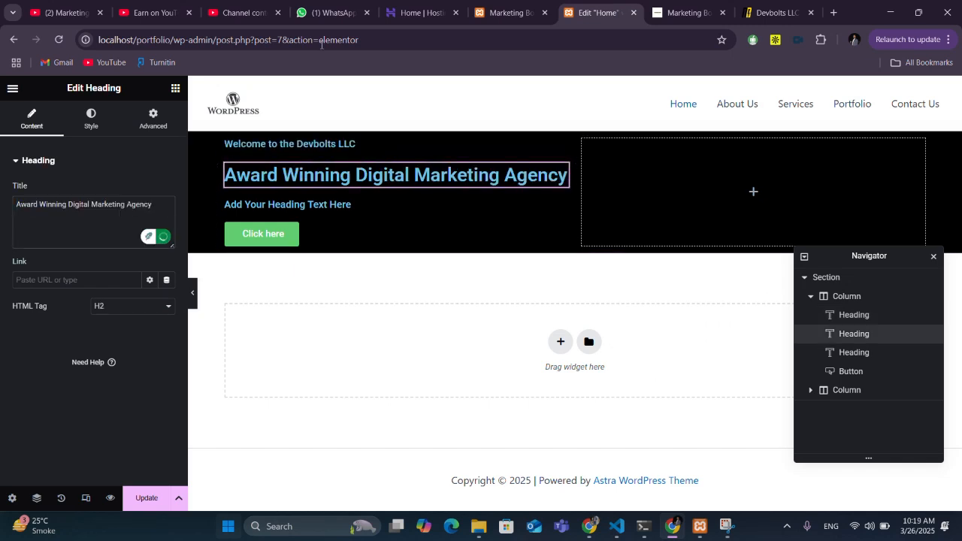
Step: Copy the description paragraph below the headline on devbolts.com and use it as the text of the third heading
left_click(749, 18)
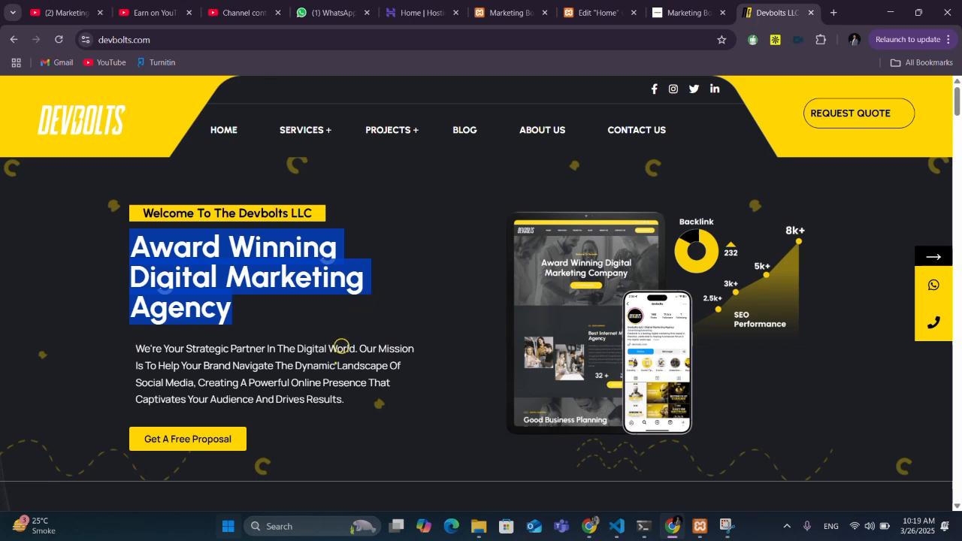
left_click(338, 332)
left_click_drag(147, 341, 343, 388)
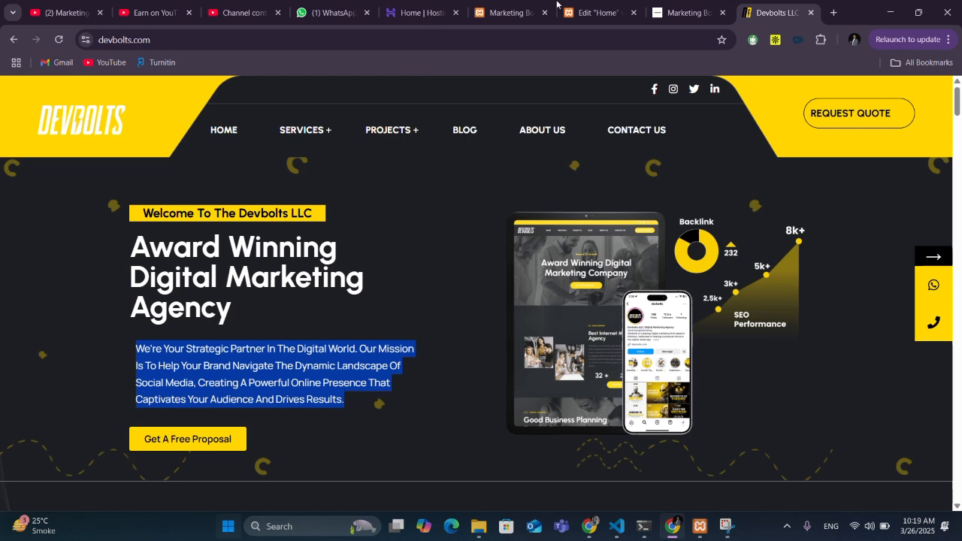
left_click(598, 12)
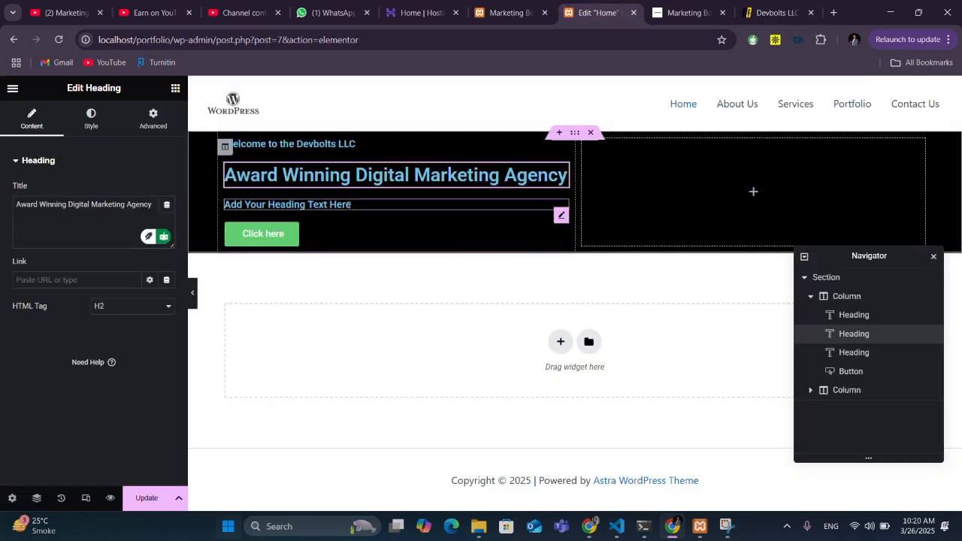
left_click(266, 203)
left_click(45, 211)
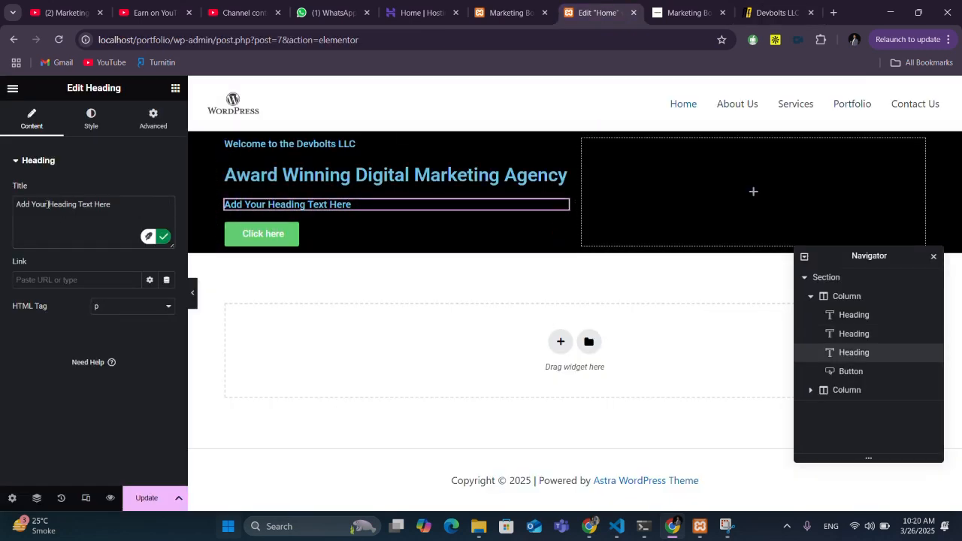
key("ctrl+a")
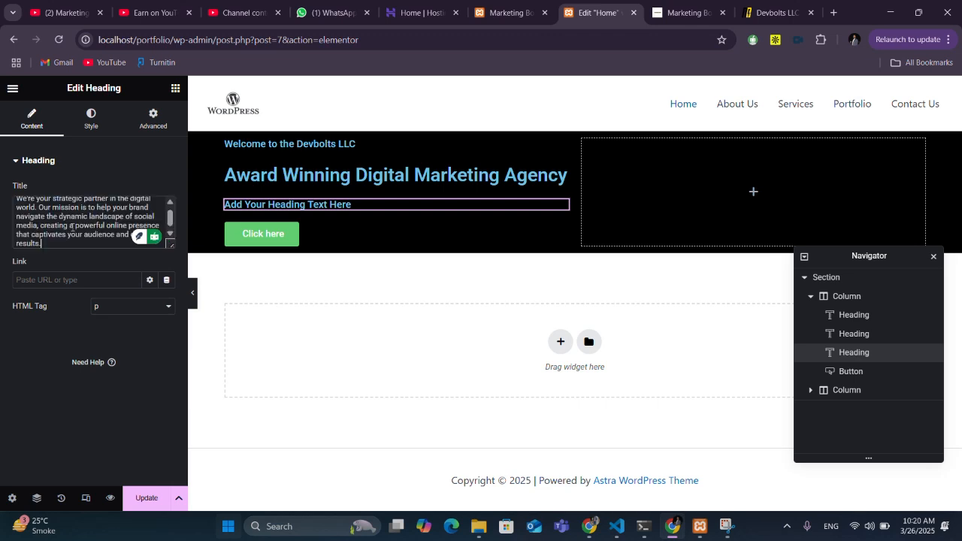
type("We're your strategic partner in the digital world. Our mission is to help your brand navigate the dynamic landscape of social media, creating a powerful online presence that captivates your audience and drives results.")
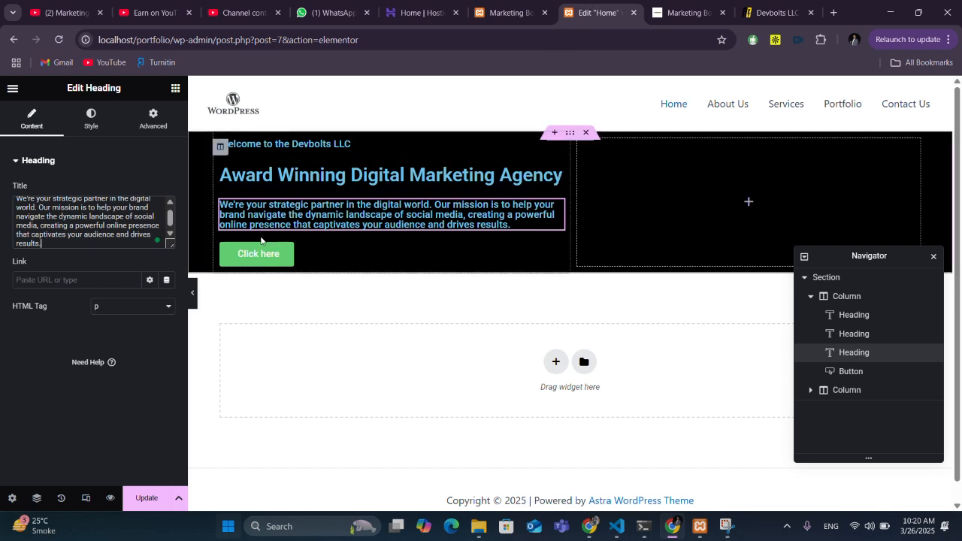
Step: Inspect the "Welcome To The Devbolts LLC" tagline on devbolts.com and select its background color code for copying
left_click(778, 12)
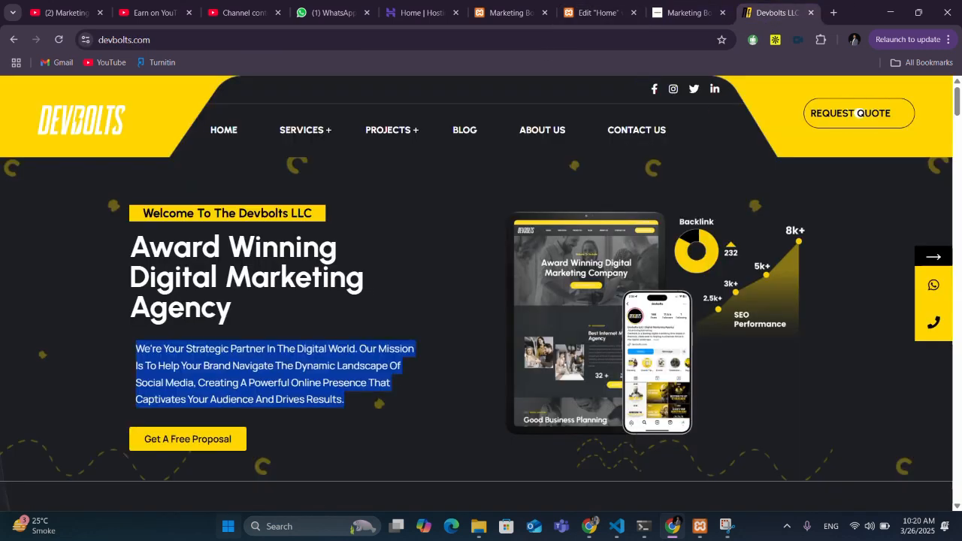
left_click(320, 213)
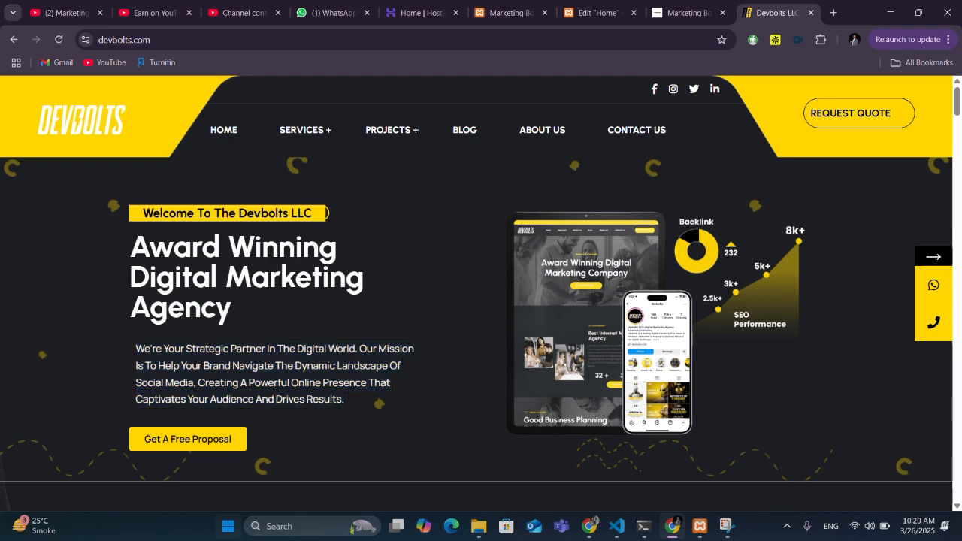
right_click(320, 217)
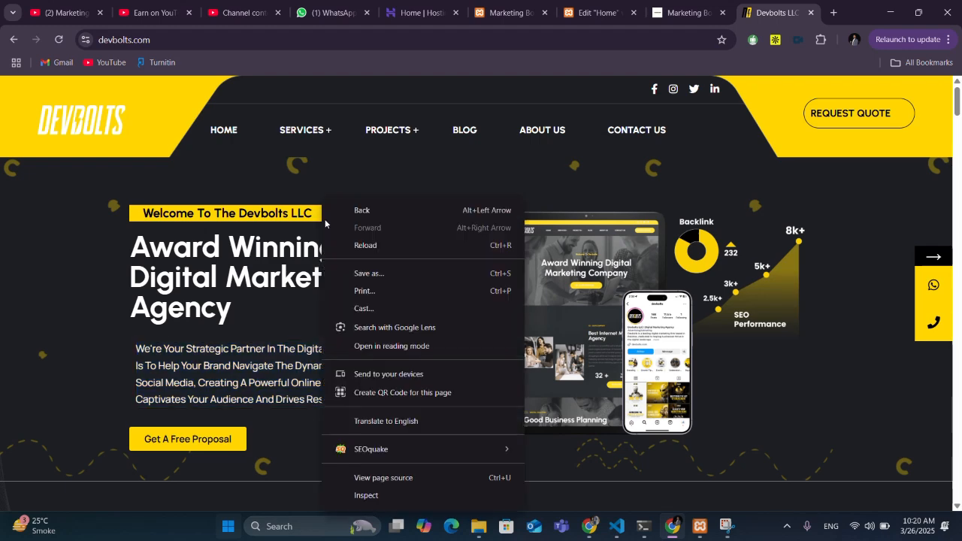
left_click(376, 498)
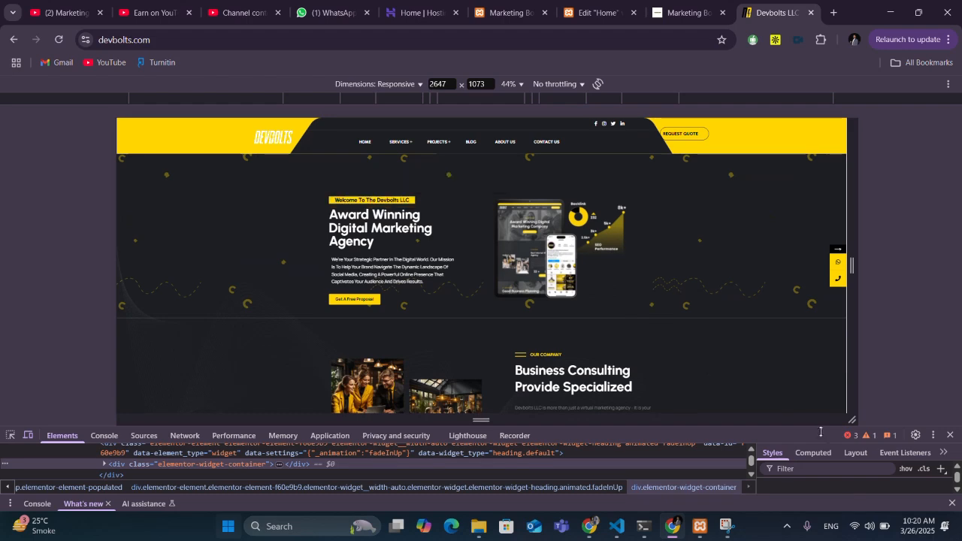
left_click_drag(802, 434, 802, 256)
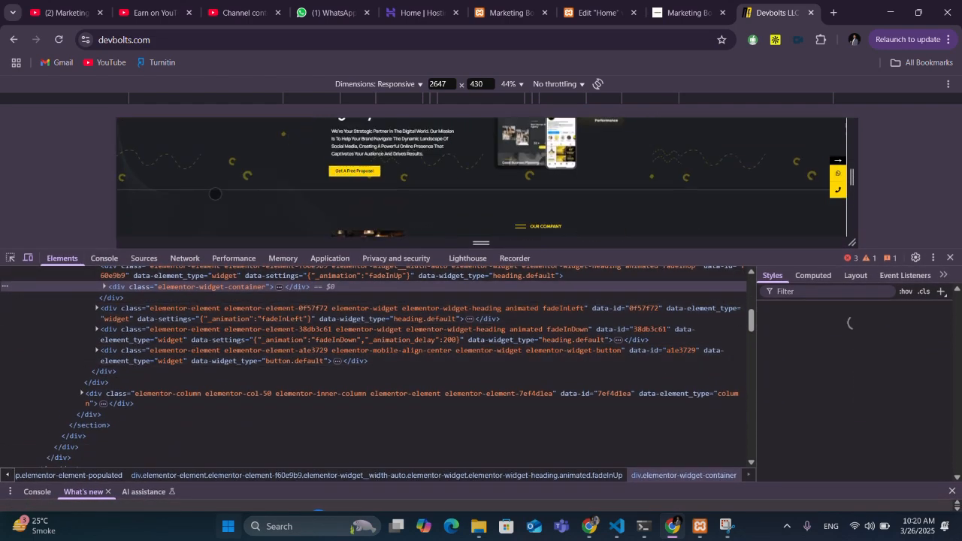
left_click(10, 258)
left_click(335, 200)
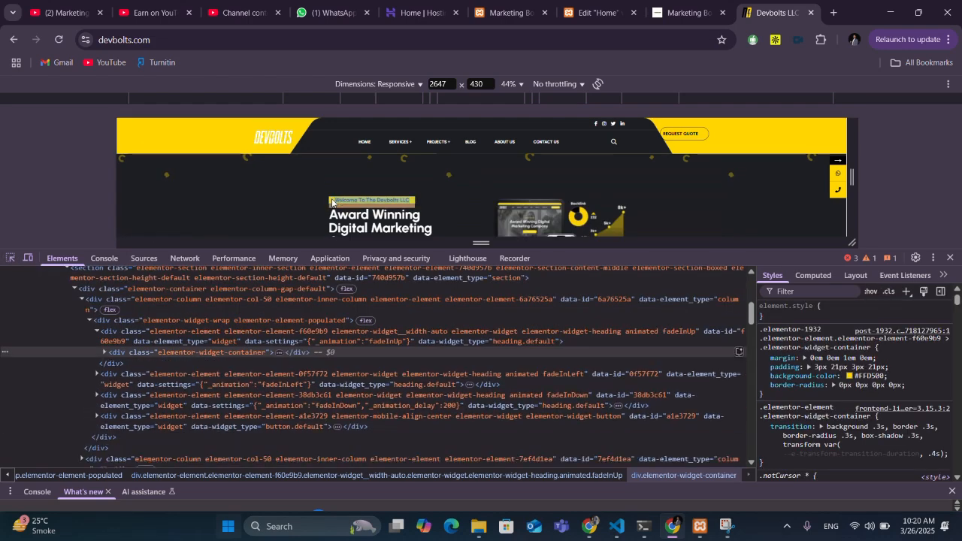
left_click(863, 376)
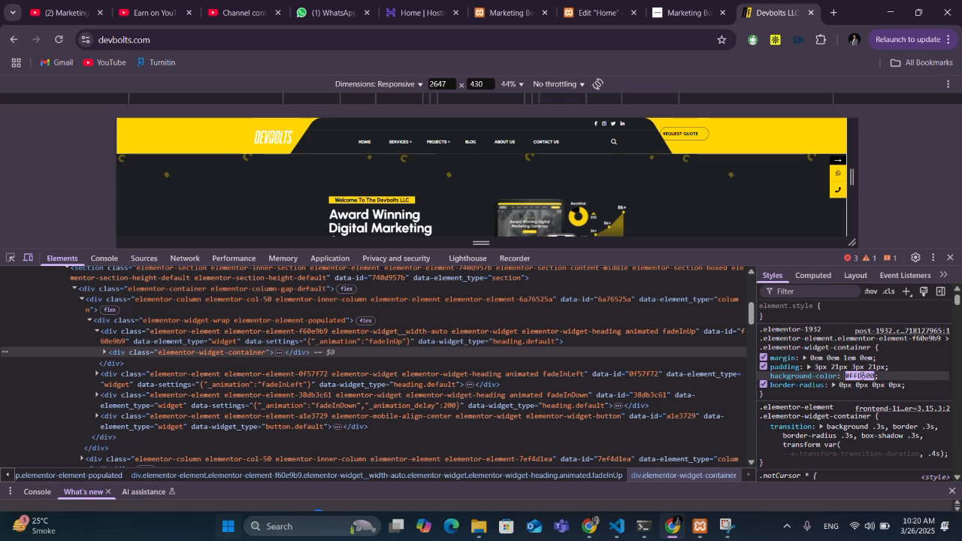
Step: Try different alignments for the "Welcome to the Devbolts LLC" heading in the Elementor editor and set it to left
left_click(599, 12)
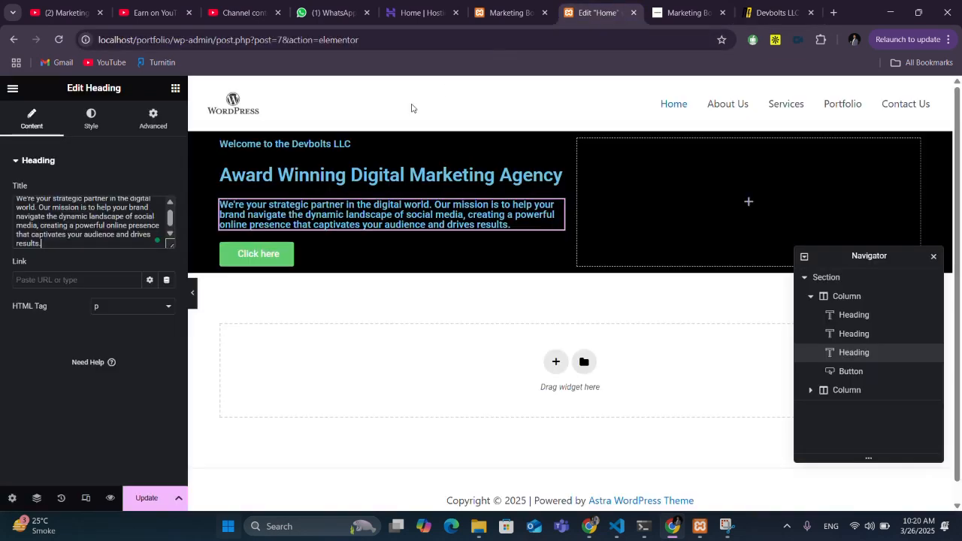
left_click(345, 142)
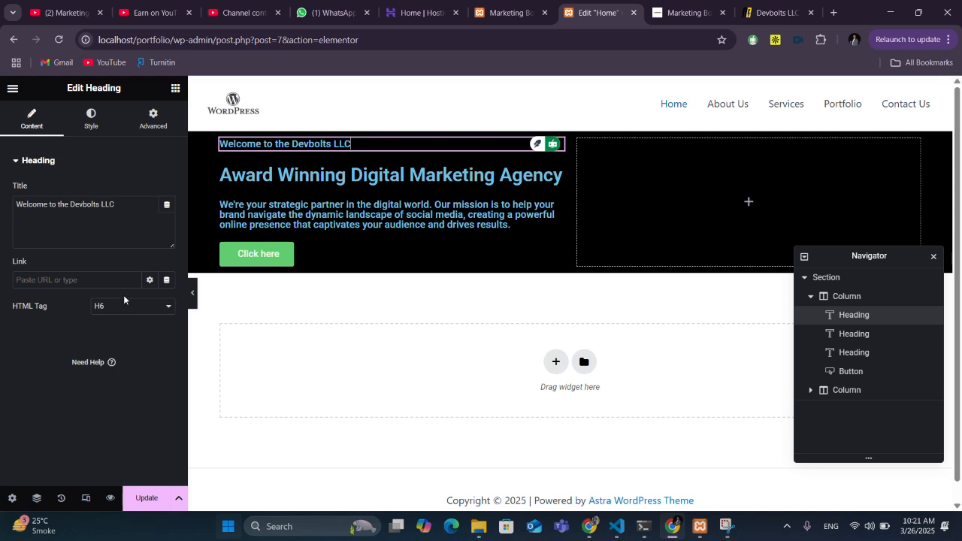
left_click(88, 118)
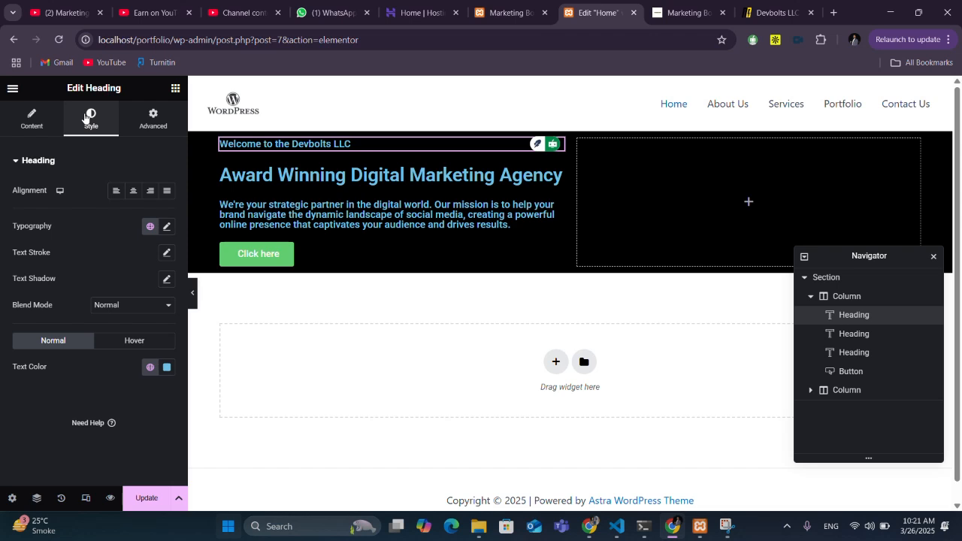
left_click(150, 192)
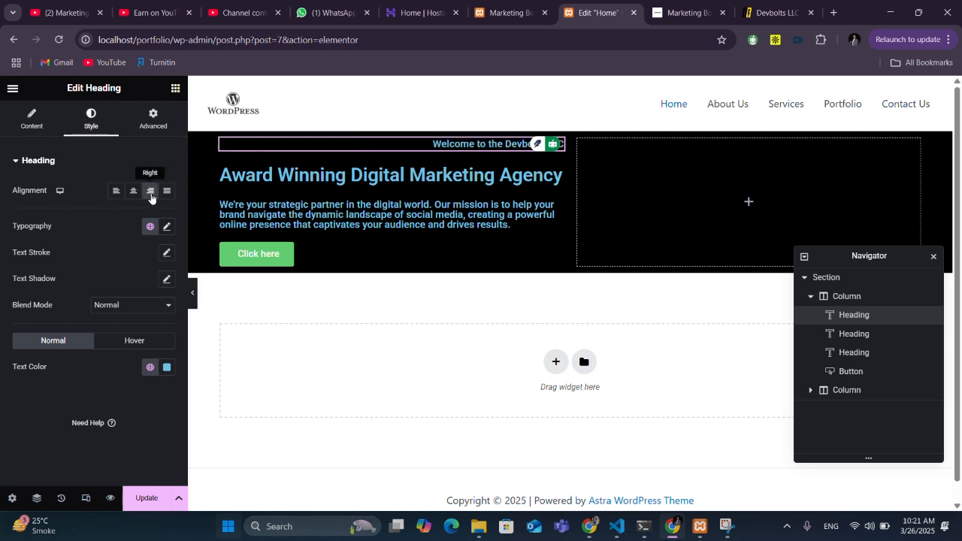
left_click(133, 192)
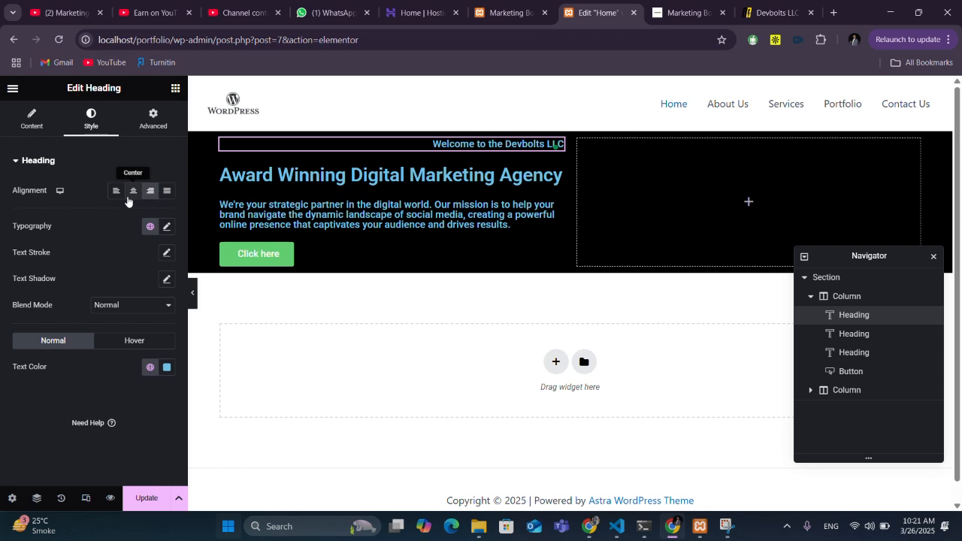
left_click(114, 194)
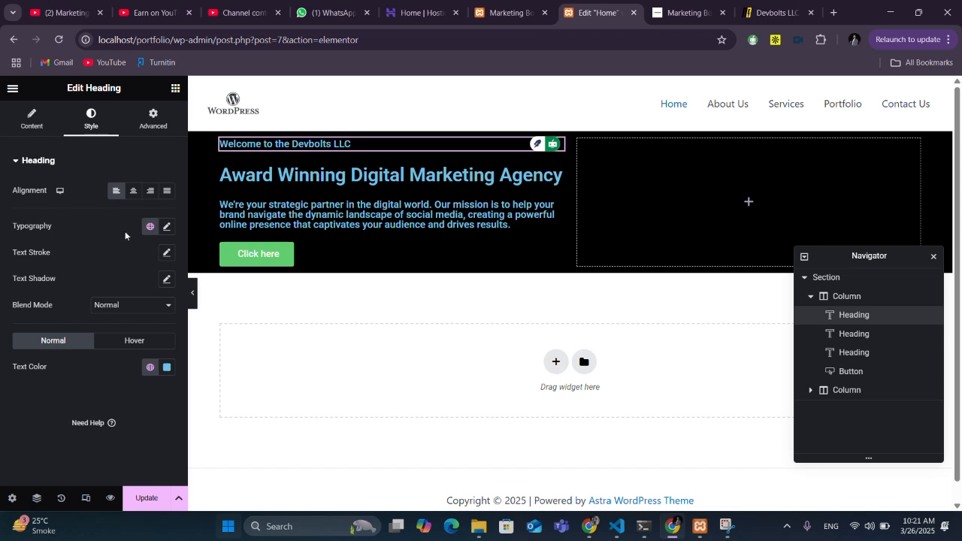
Step: Set the tagline heading's font size to 18 px and look through its other typography options
left_click(166, 232)
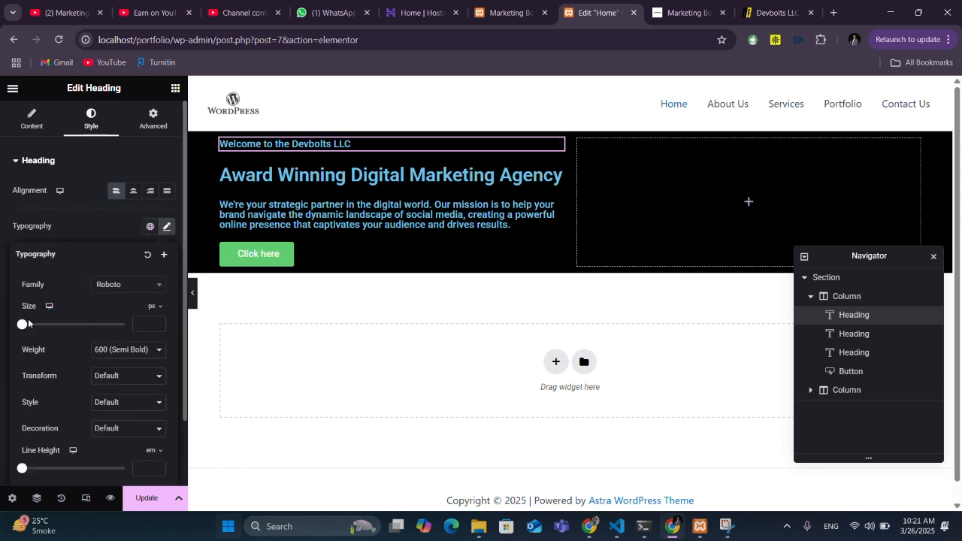
mouse_move(23, 326)
left_mouse_down()
mouse_move(42, 330)
mouse_move(32, 331)
left_mouse_up()
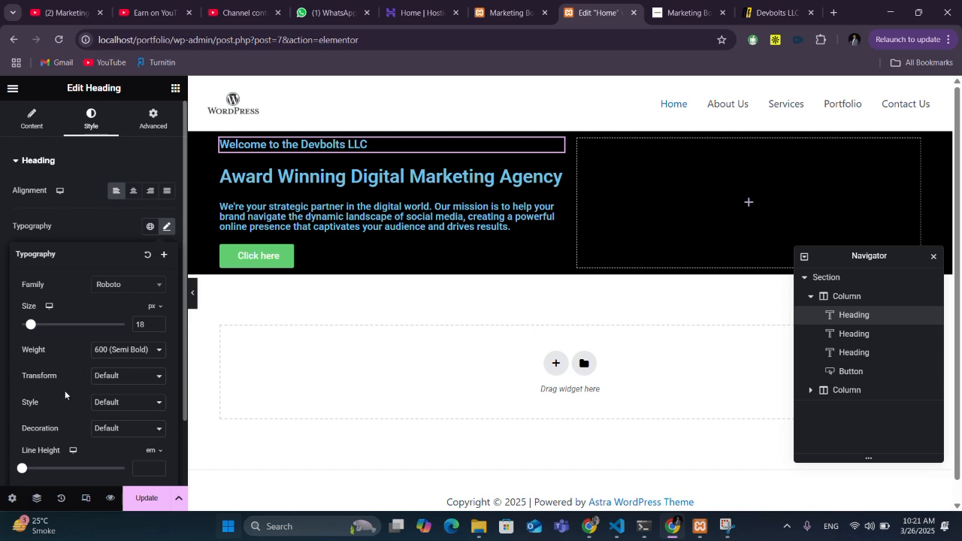
left_click(114, 407)
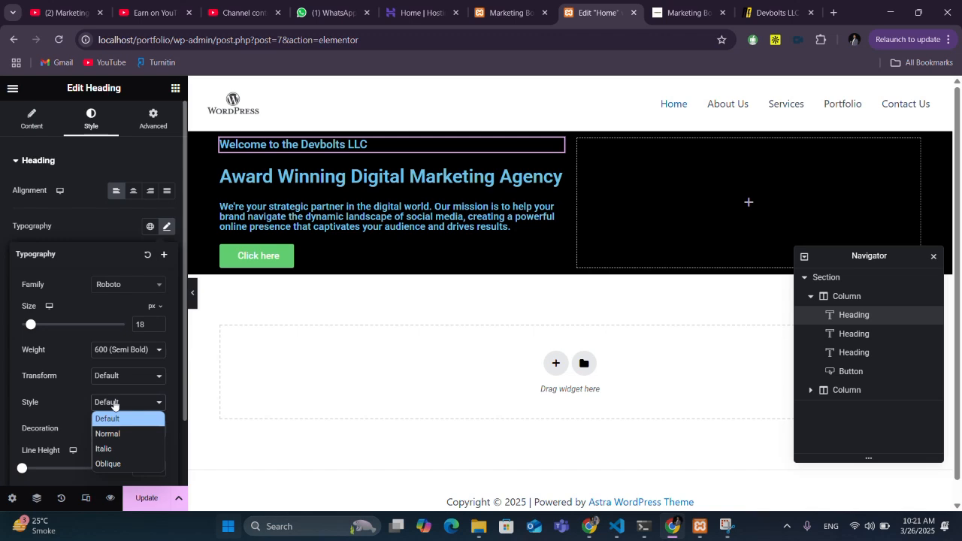
left_click(114, 406)
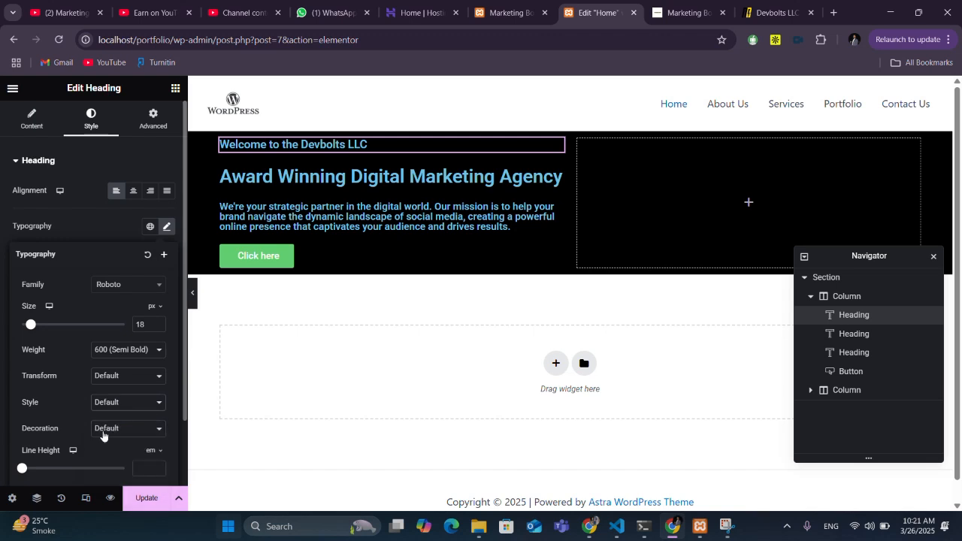
left_click(103, 434)
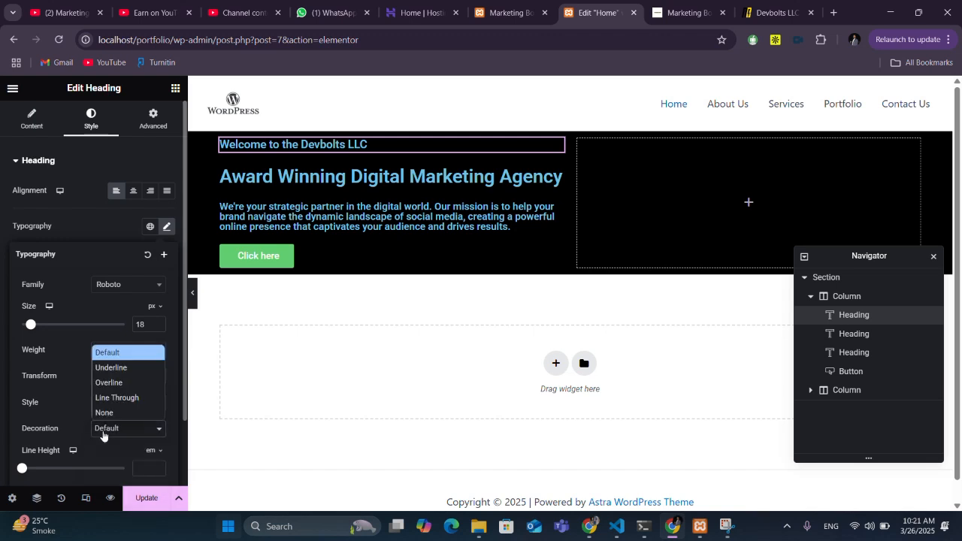
left_click(103, 436)
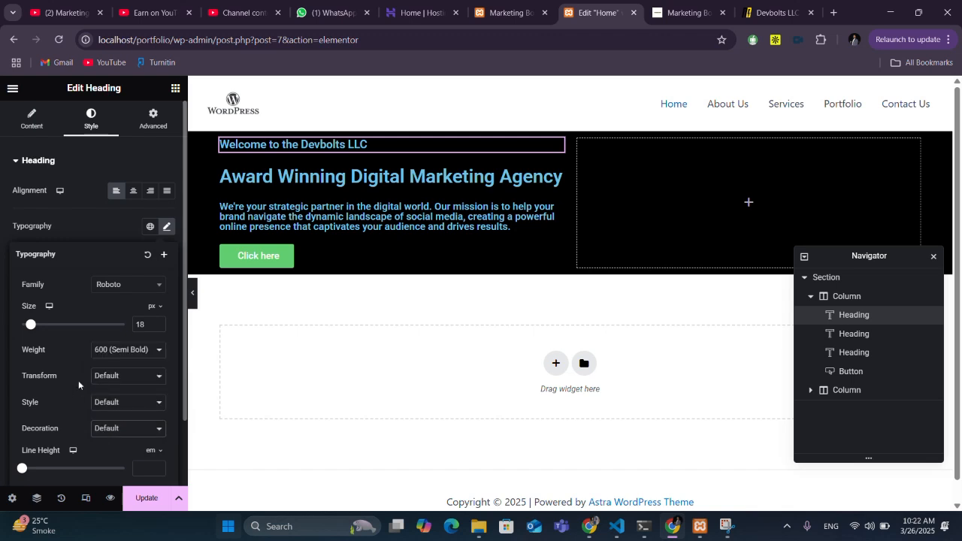
scroll(78, 380, "down", 1)
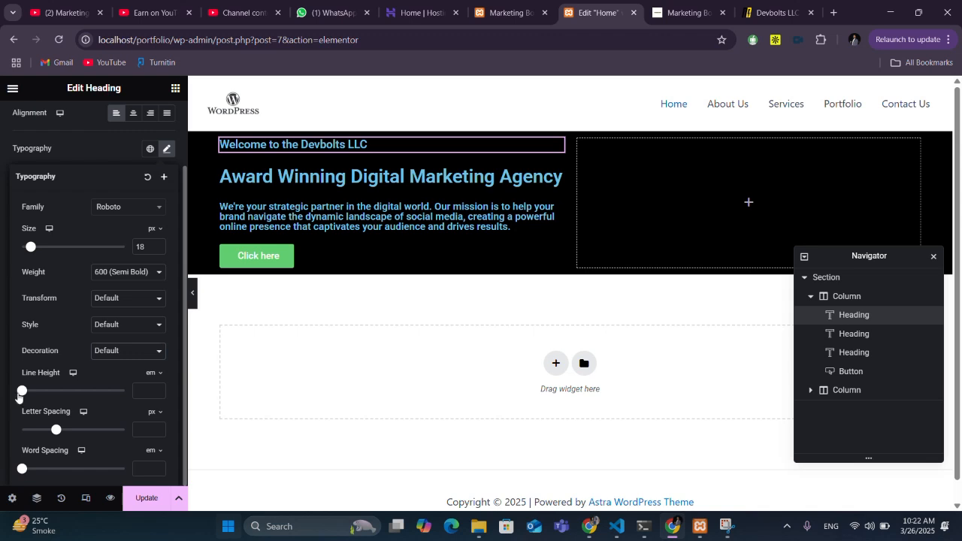
left_click(167, 150)
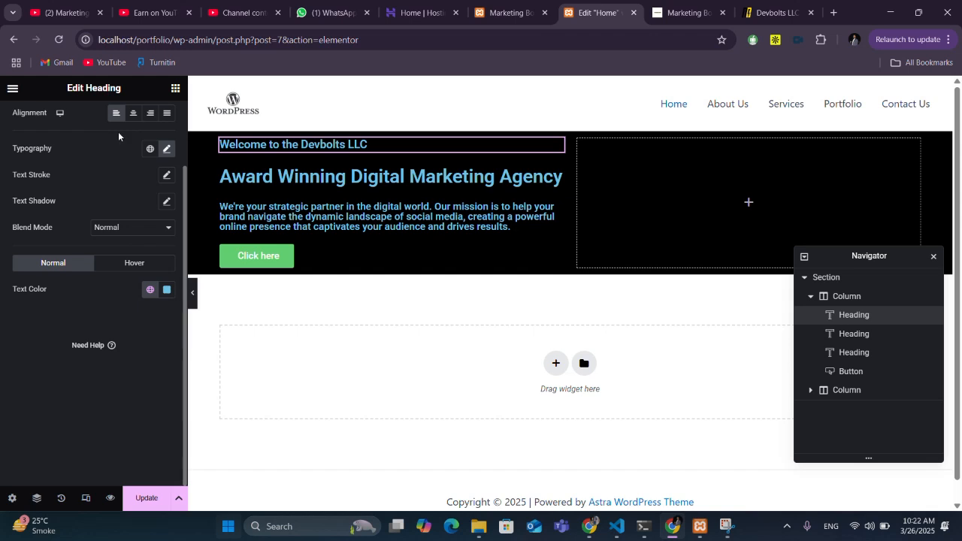
Step: Unlink the tagline heading's margins, try 76 px on the left and 28 px at the bottom, and reset them to 0
scroll(113, 187, "up", 2)
left_click(151, 126)
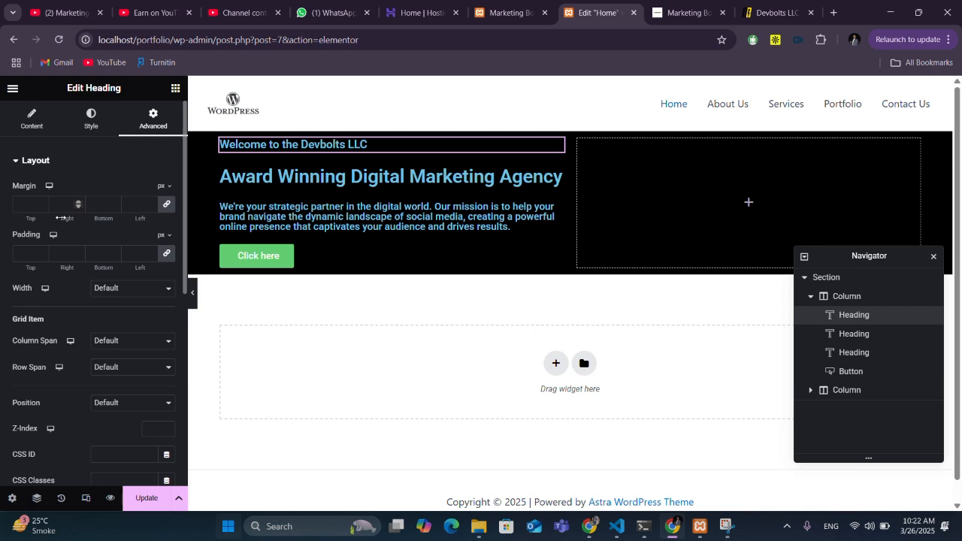
left_click(167, 206)
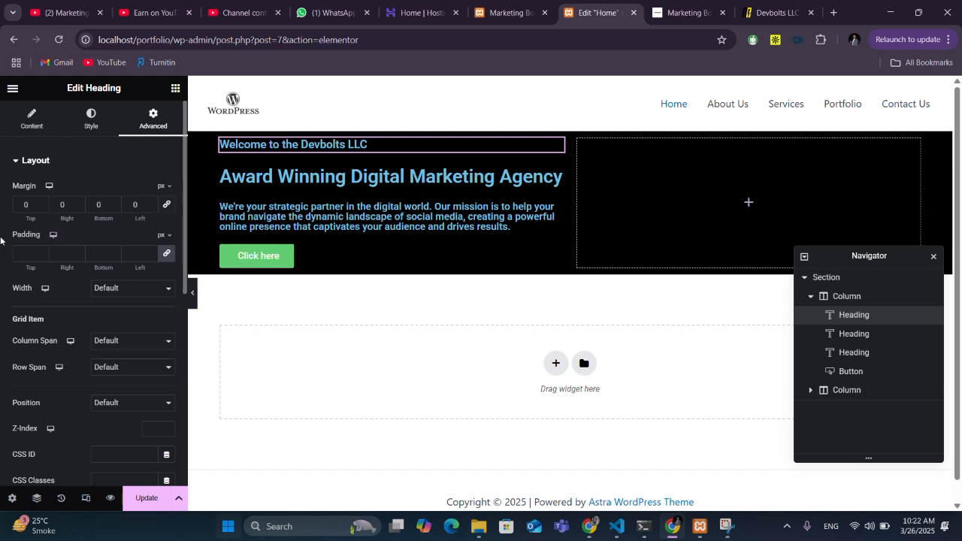
left_click(150, 204)
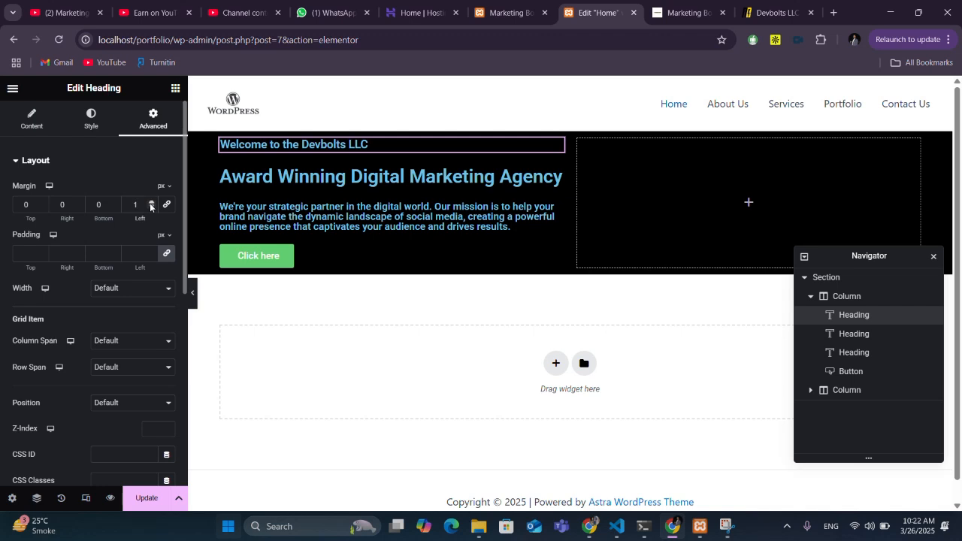
left_click_drag(150, 207, 114, 204)
double_click(150, 209)
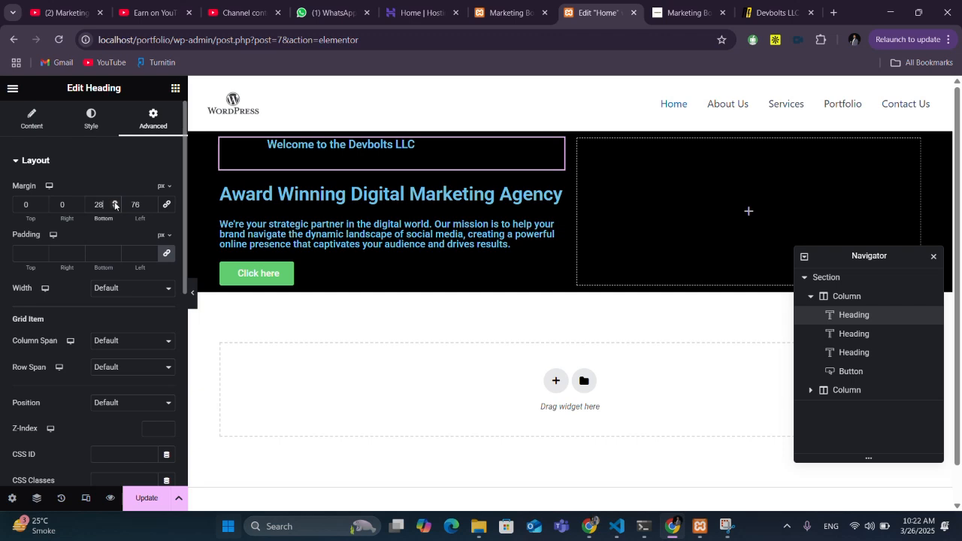
left_click_drag(117, 208, 115, 208)
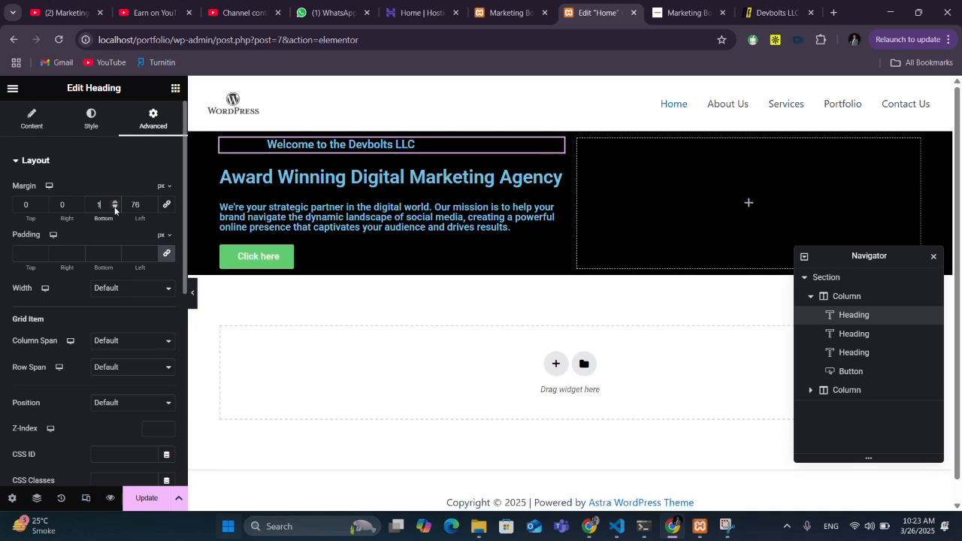
left_click_drag(115, 209, 124, 209)
type("0")
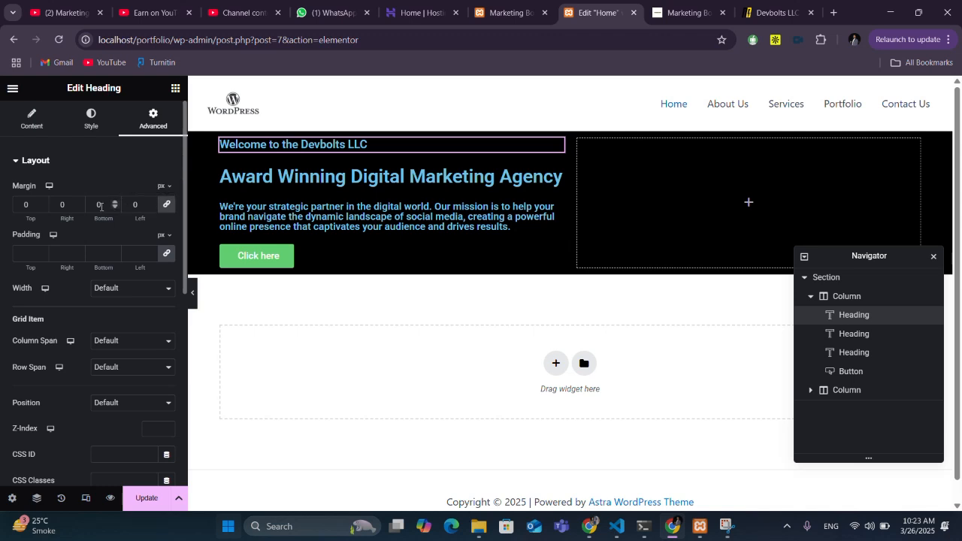
Step: Try a linked margin of 79 px on all sides of the tagline heading and reset it to 0
left_click(42, 202)
left_click_drag(42, 205, 43, 206)
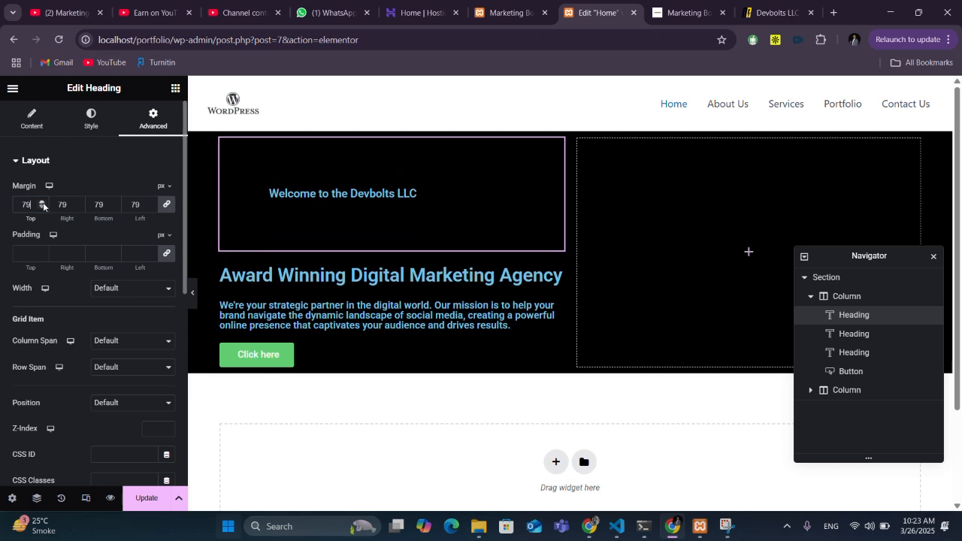
double_click(25, 204)
type("0")
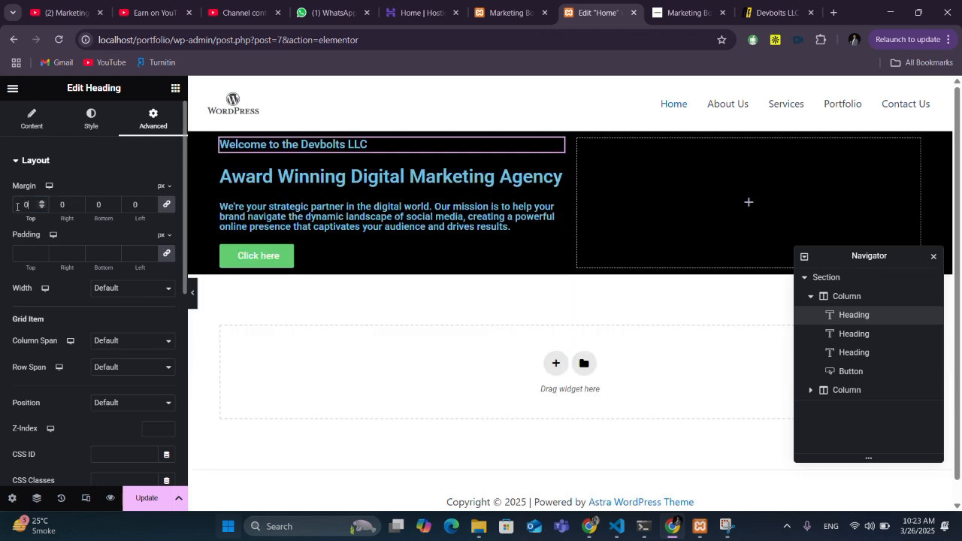
Step: Unlink the "Welcome to the Devbolts LLC" heading's margins and give the heading a classic background in colour #FFD500
left_click(164, 210)
scroll(54, 365, "down", 4)
left_click(38, 333)
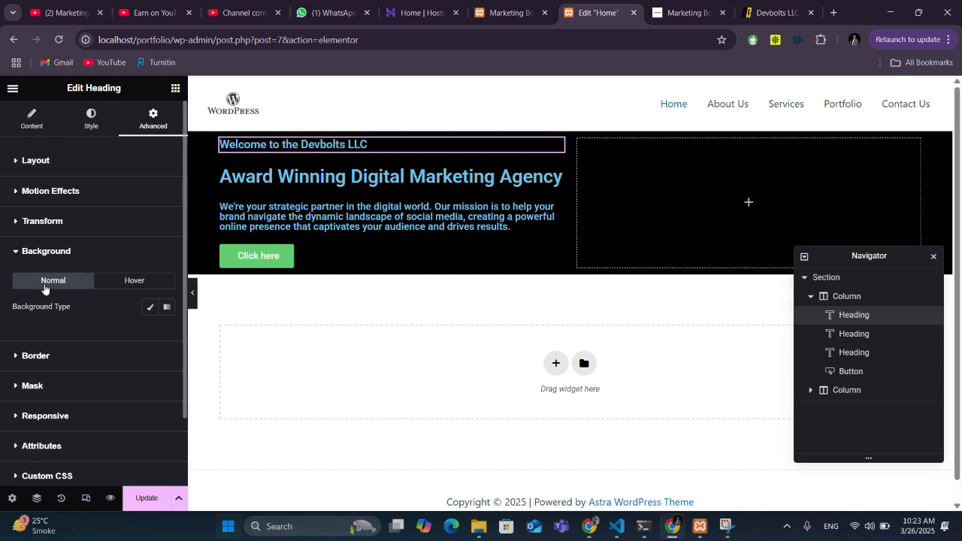
left_click(149, 310)
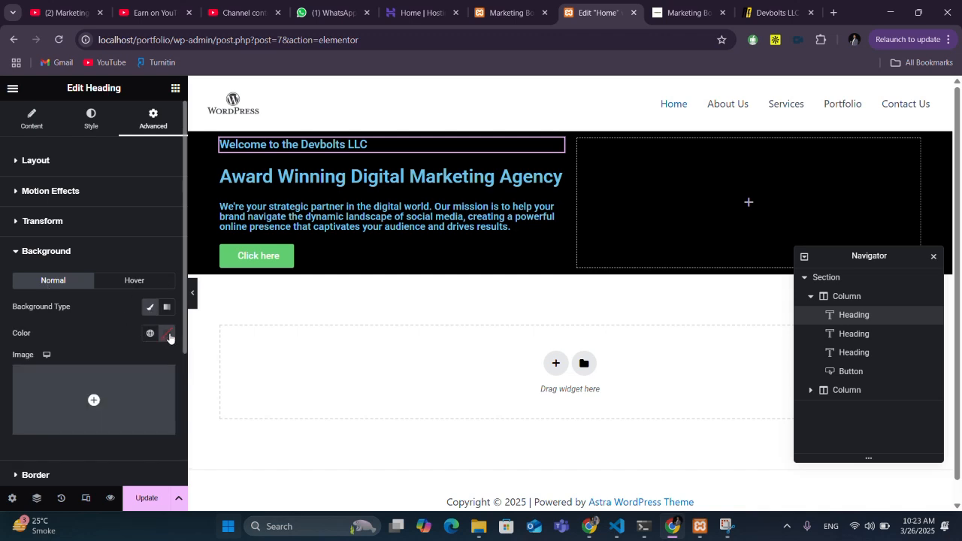
left_click(62, 253)
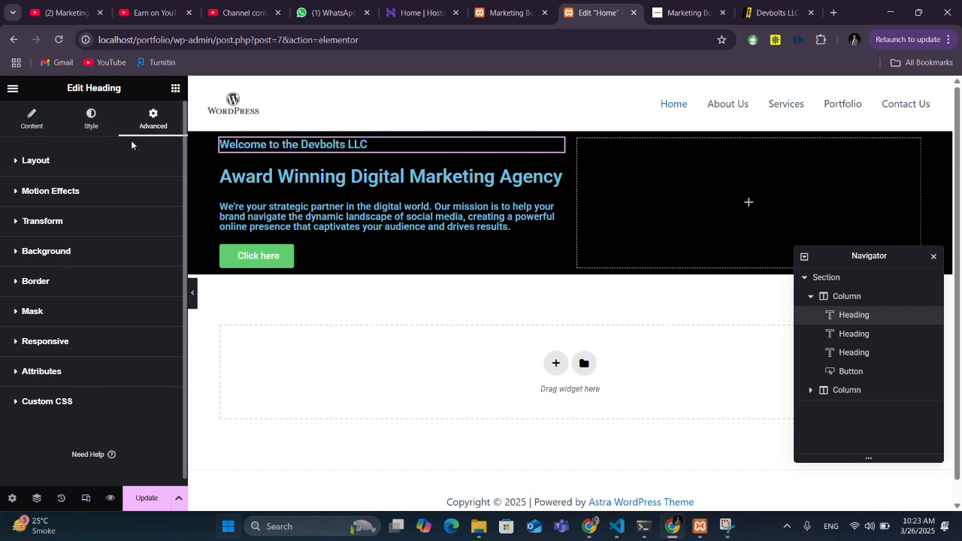
left_click(51, 250)
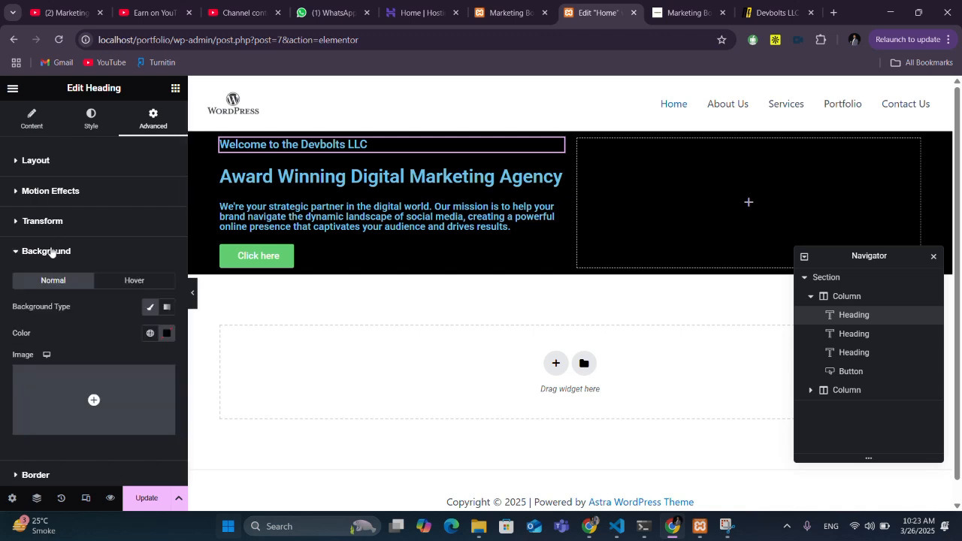
left_click(150, 334)
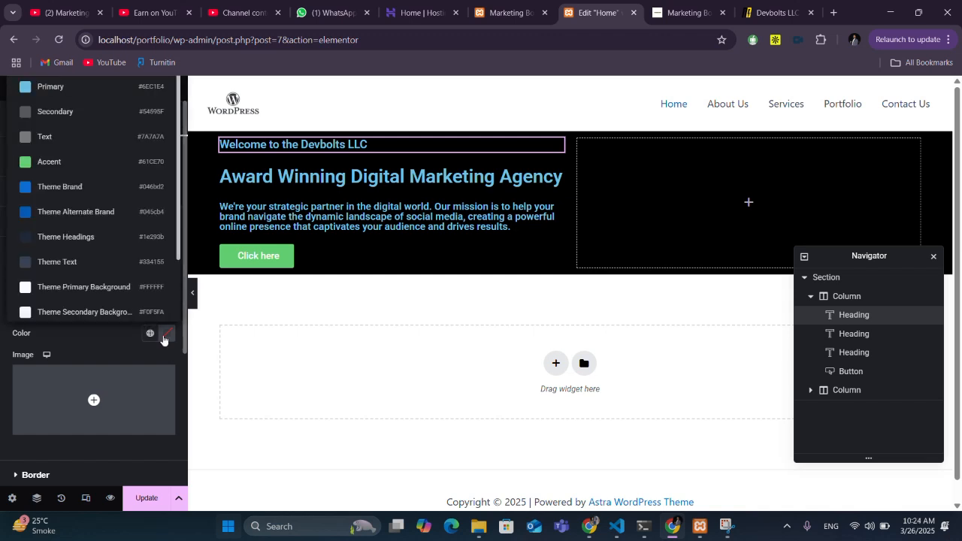
left_click(166, 333)
left_click_drag(97, 300, 121, 305)
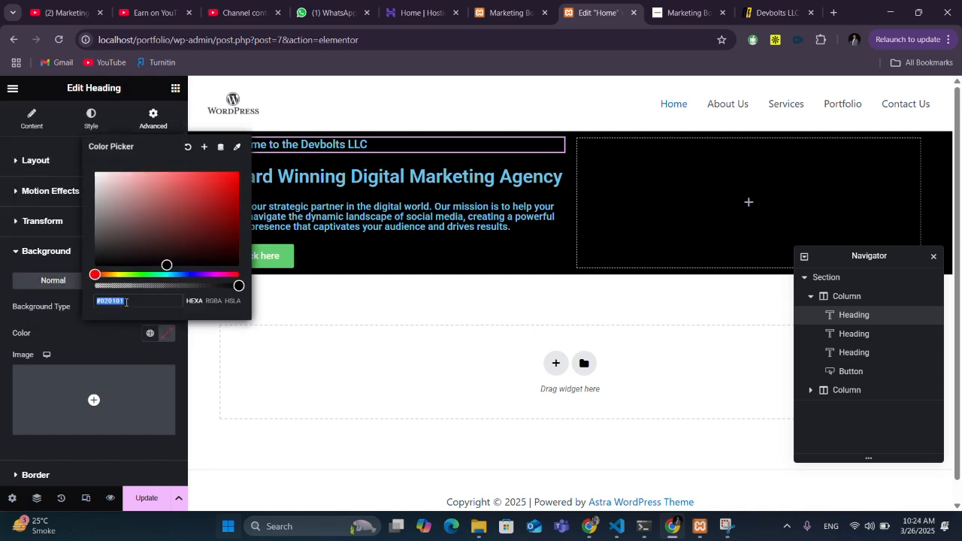
type("#FFD500")
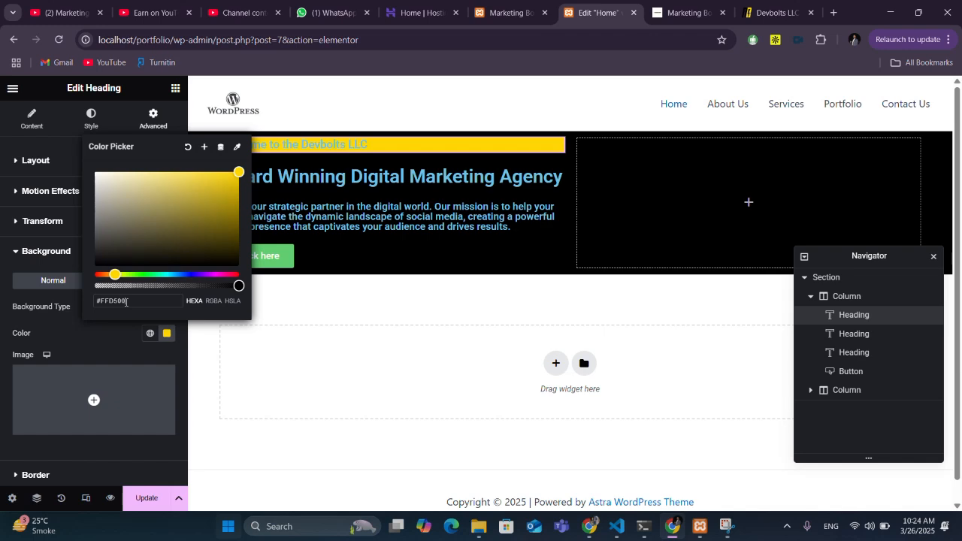
left_click(338, 322)
Step: Check the tagline on the devbolts.com page and set the "Welcome to the Devbolts LLC" heading's text colour to black, #000000
left_click(774, 12)
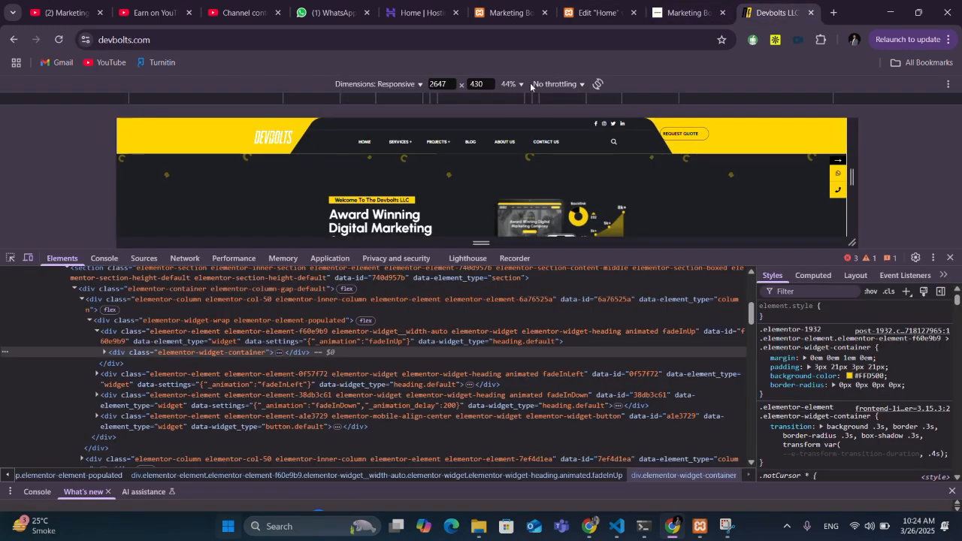
left_click(585, 17)
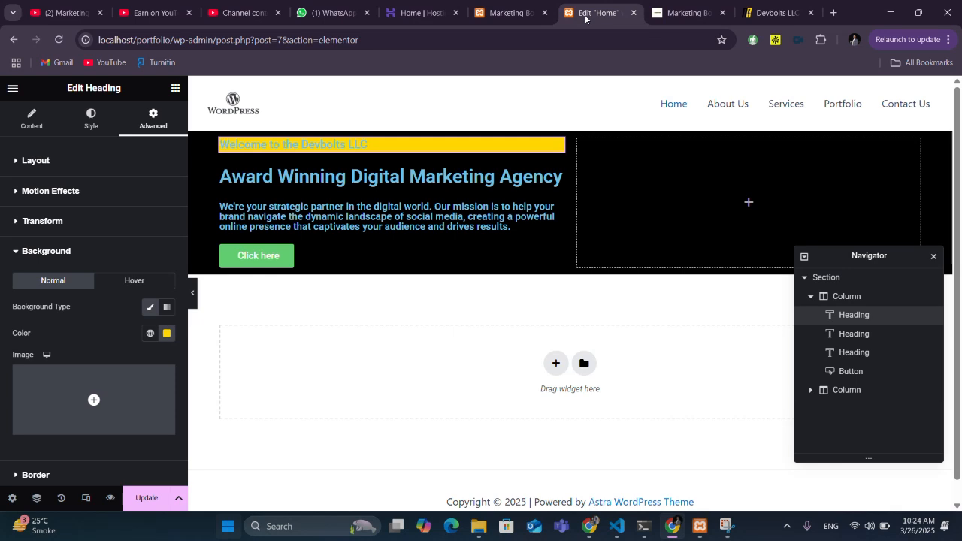
left_click(99, 124)
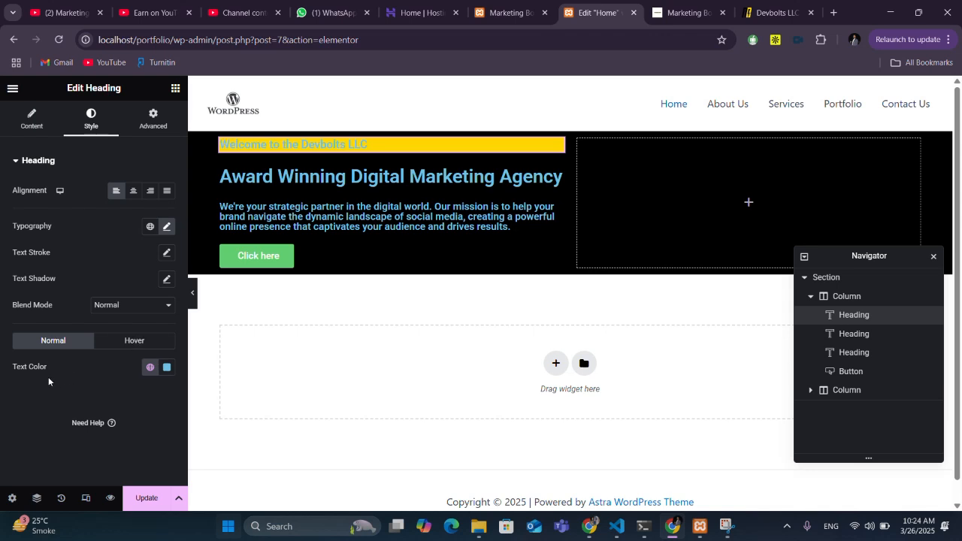
left_click(167, 367)
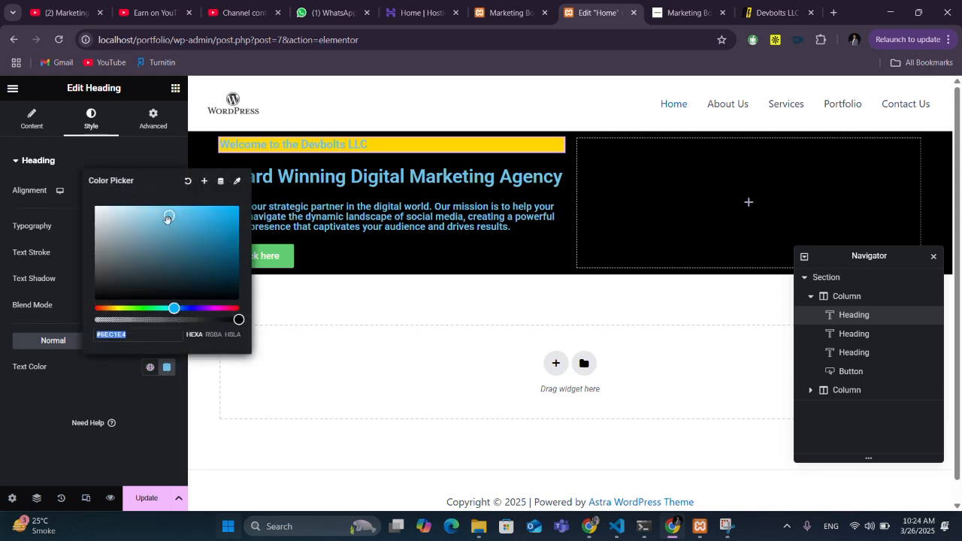
left_click_drag(168, 218, 96, 299)
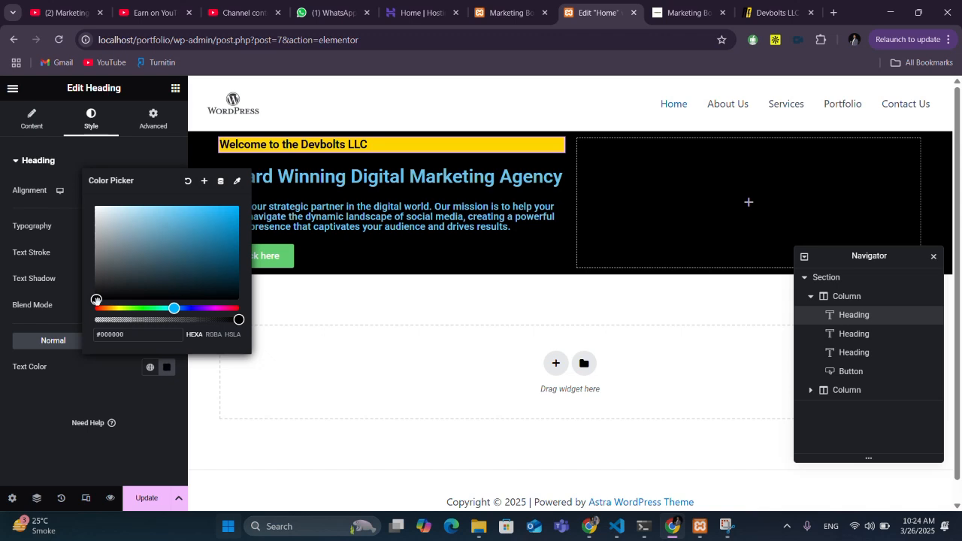
left_click(333, 346)
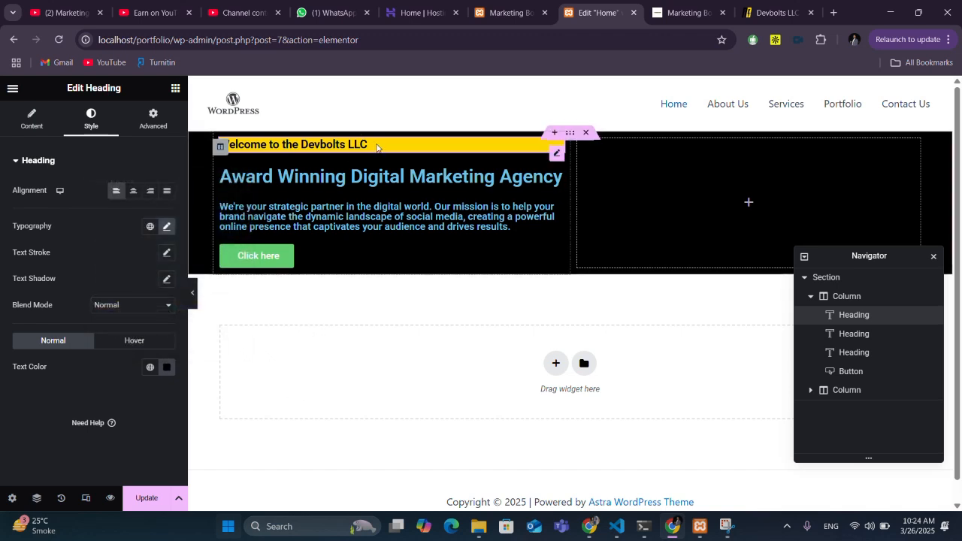
Step: Compare the tagline with the devbolts.com page and set its right margin to 301 px to narrow the yellow background
left_click(334, 144)
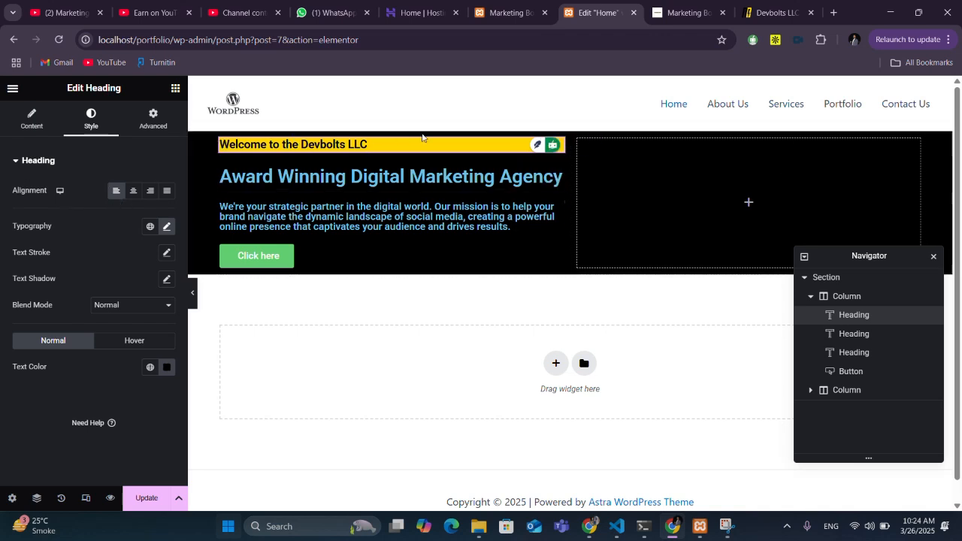
left_click(778, 13)
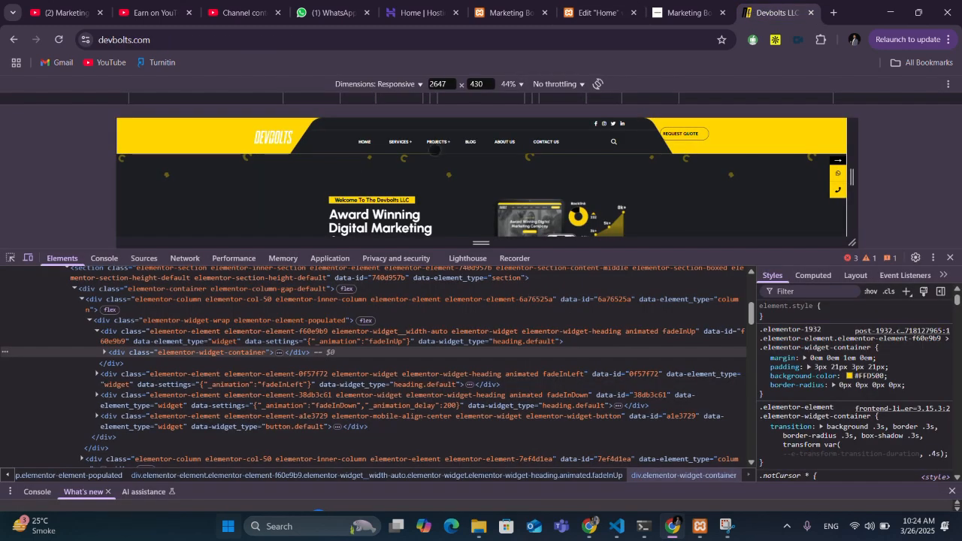
left_click(622, 15)
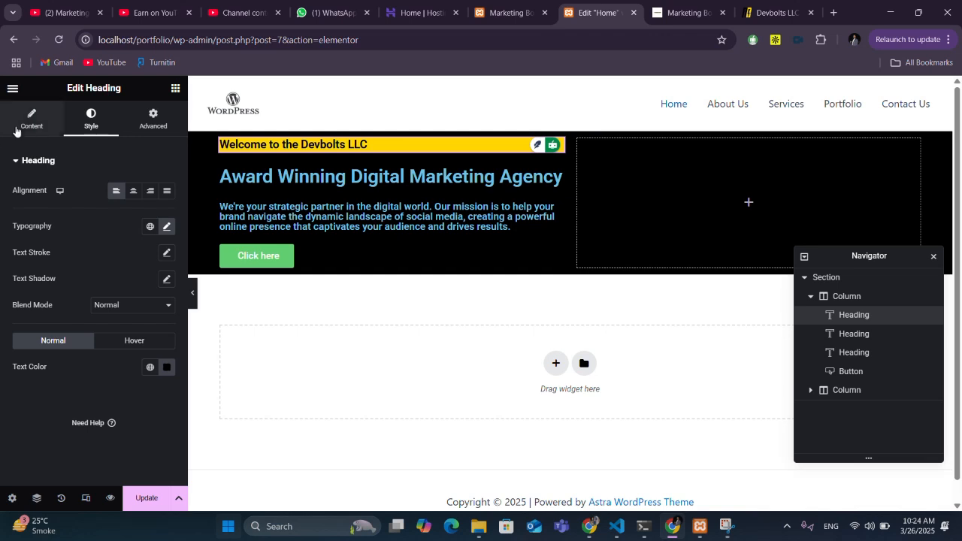
left_click(380, 141)
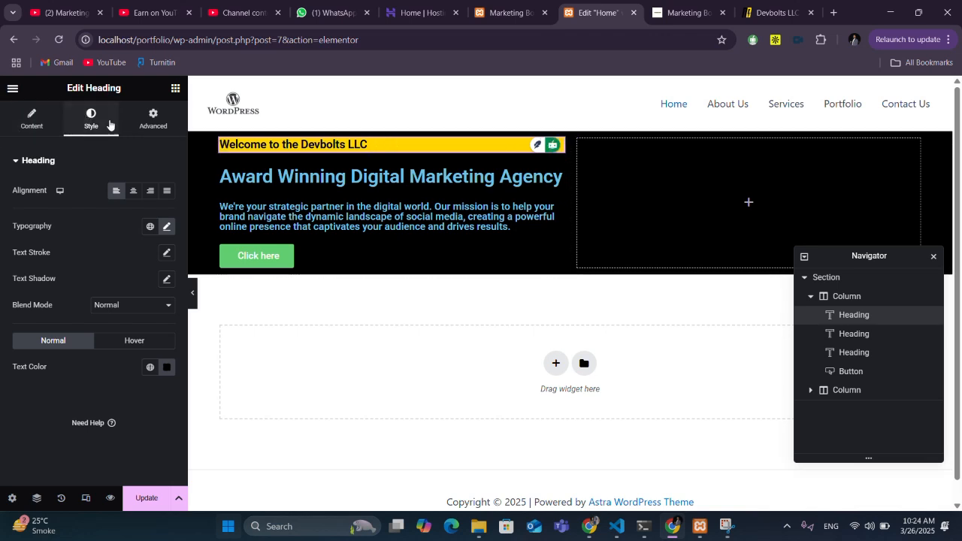
left_click(149, 120)
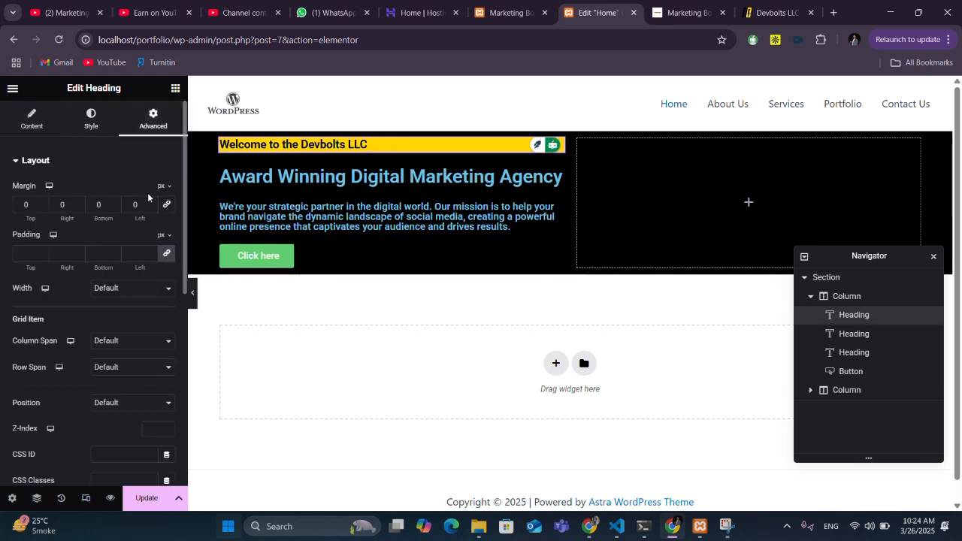
left_click(78, 208)
left_click(77, 208)
left_click(78, 208)
left_click(77, 208)
left_click(78, 207)
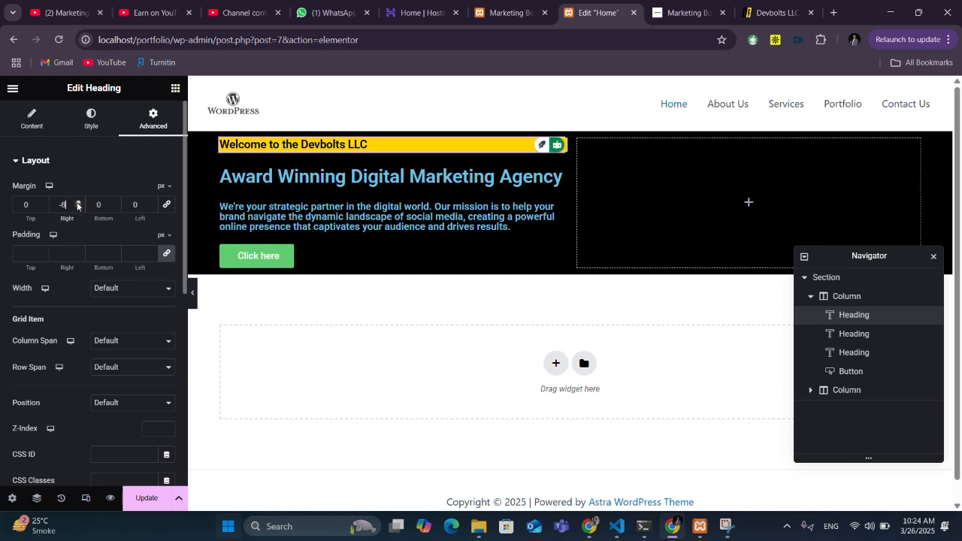
left_click_drag(78, 207, 77, 205)
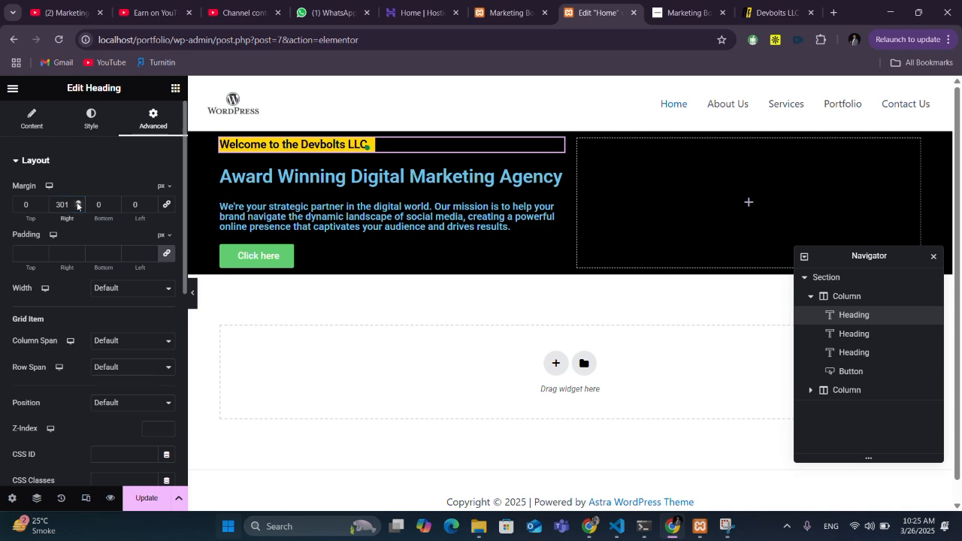
Step: Close the developer tools on devbolts.com and add <br> tags after "Award Winning" and "Digital Marketing" in the main heading's title in Elementor
left_click(773, 12)
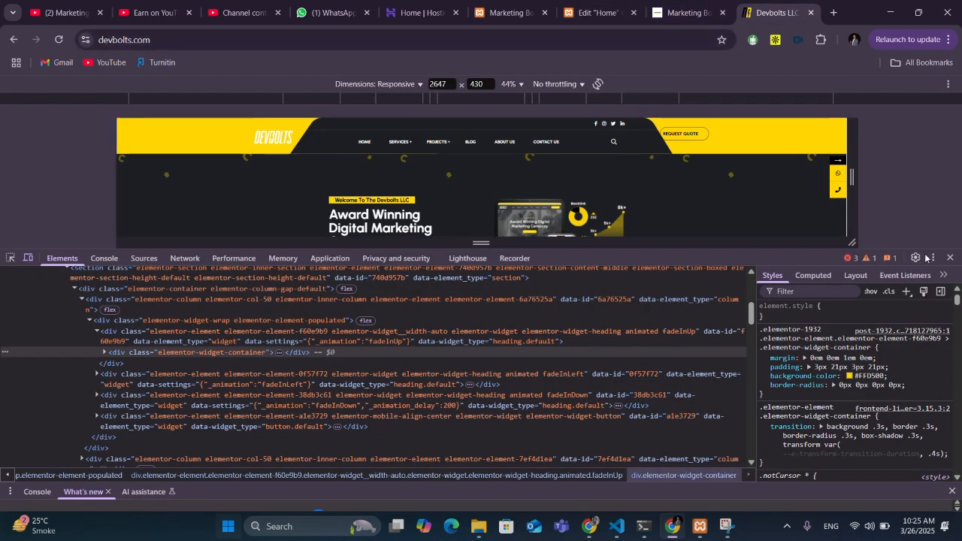
left_click(951, 257)
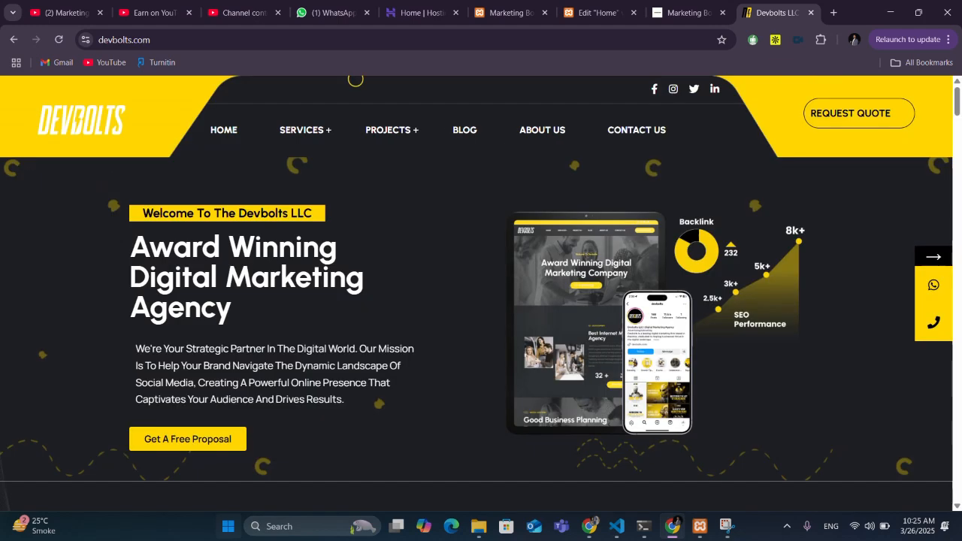
left_click(599, 12)
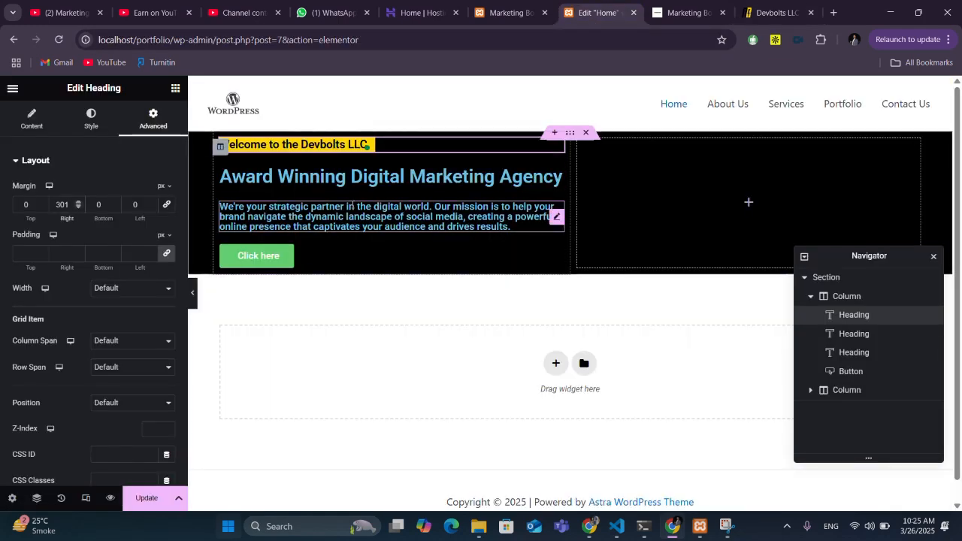
left_click(492, 184)
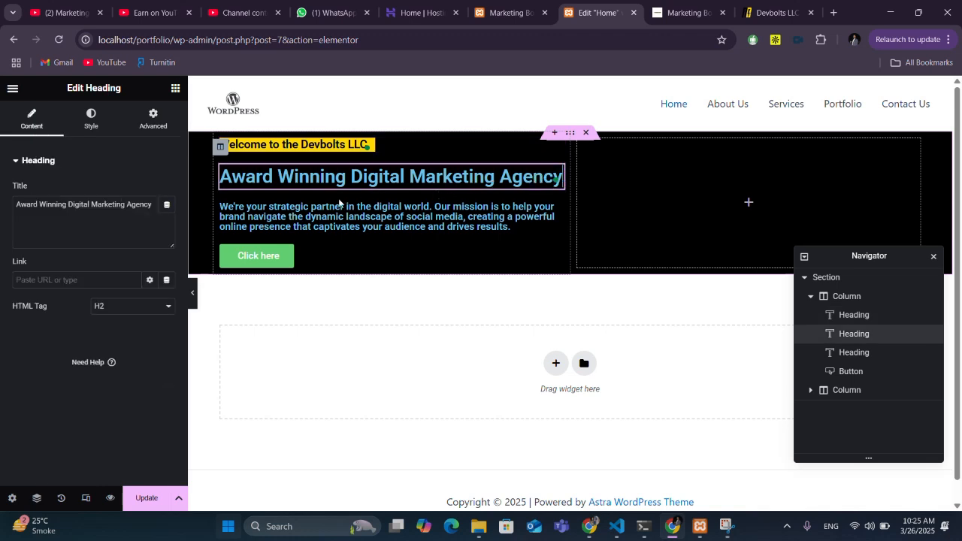
left_click(765, 6)
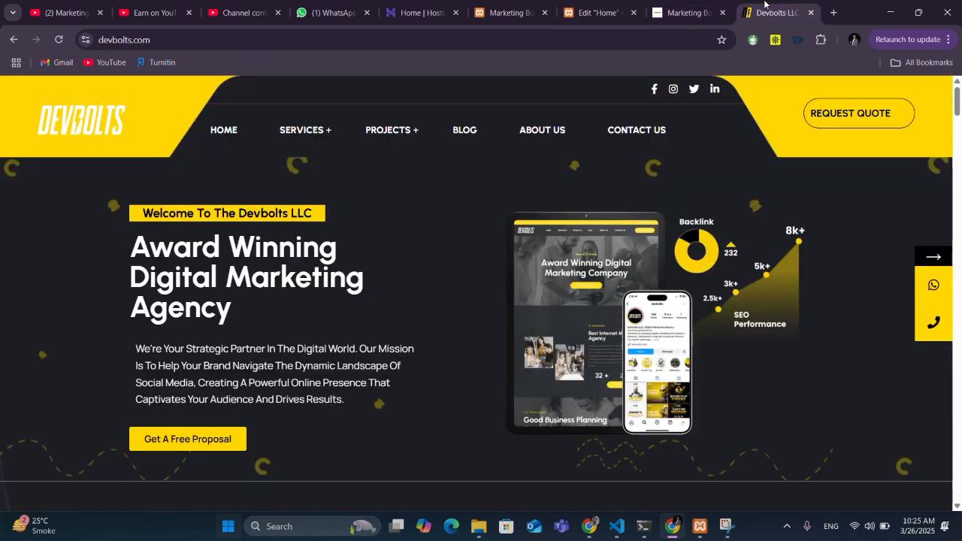
left_click(584, 14)
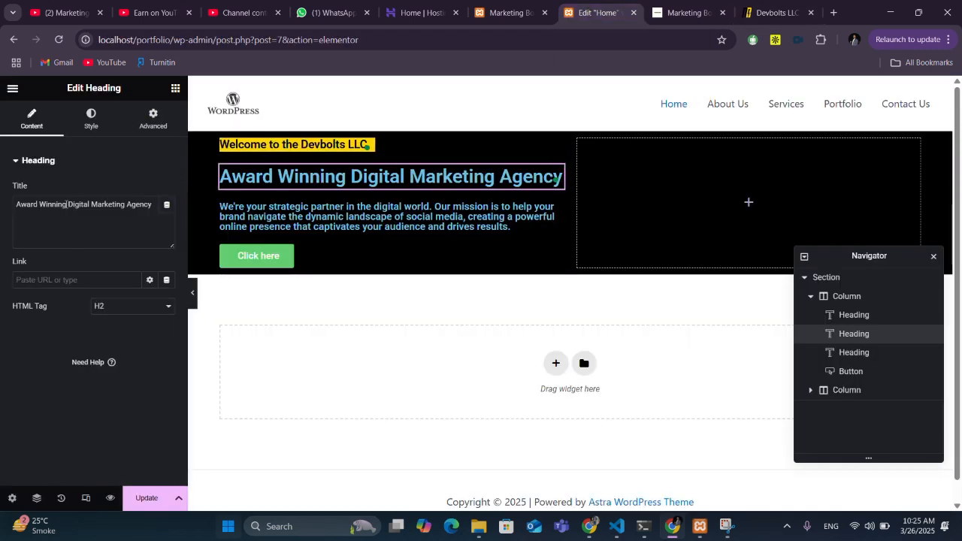
type("<br>")
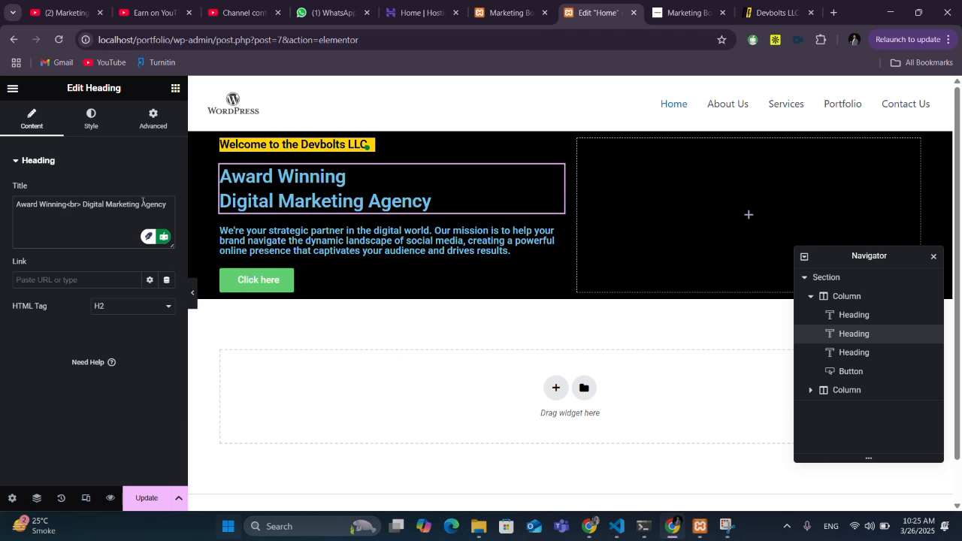
left_click(139, 204)
type("<br>")
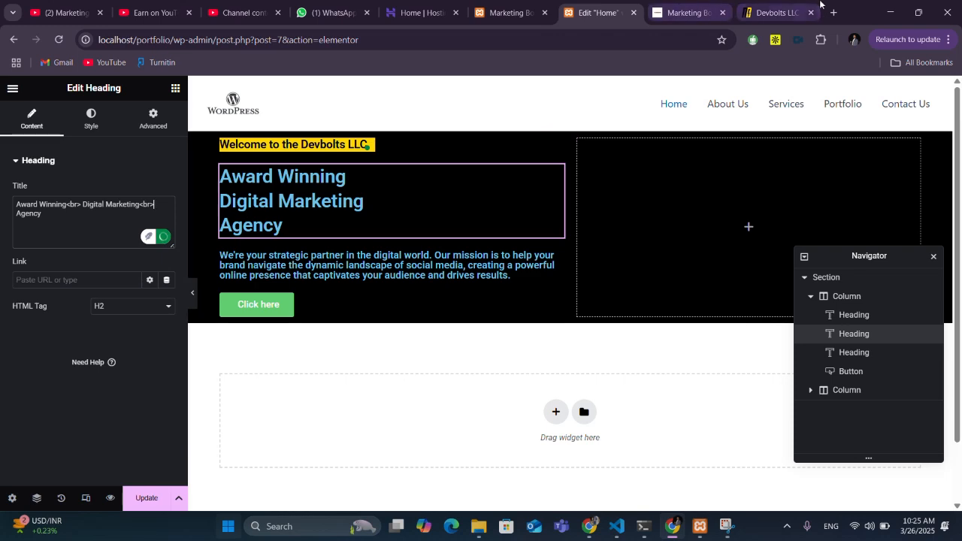
Step: Inspect the "Award Winning Digital Marketing Agency" heading on devbolts.com and examine its font styles in the developer tools
left_click(778, 12)
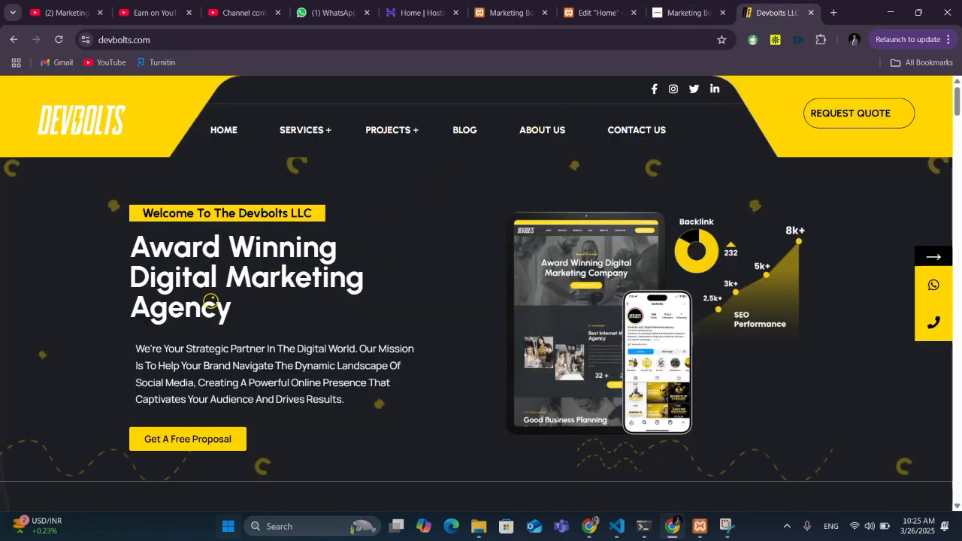
right_click(233, 278)
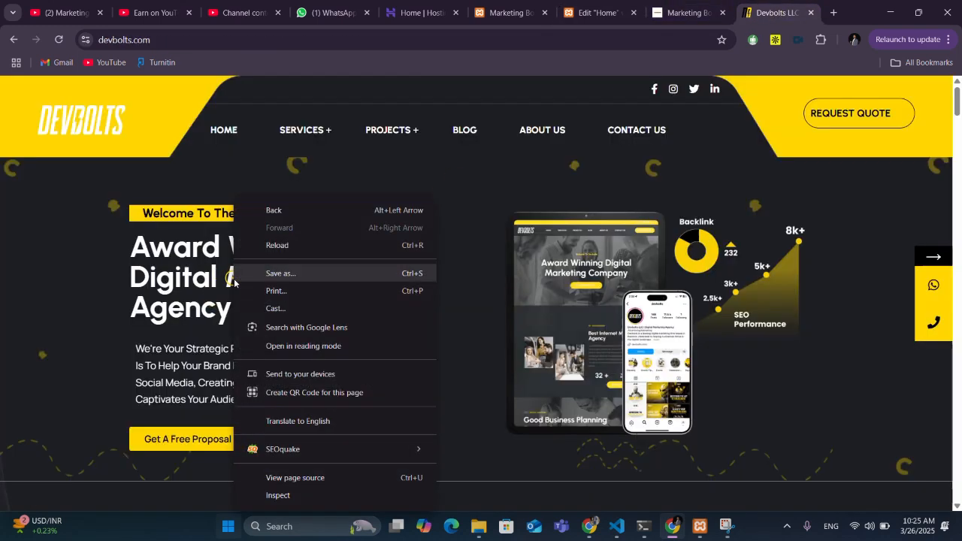
left_click(298, 494)
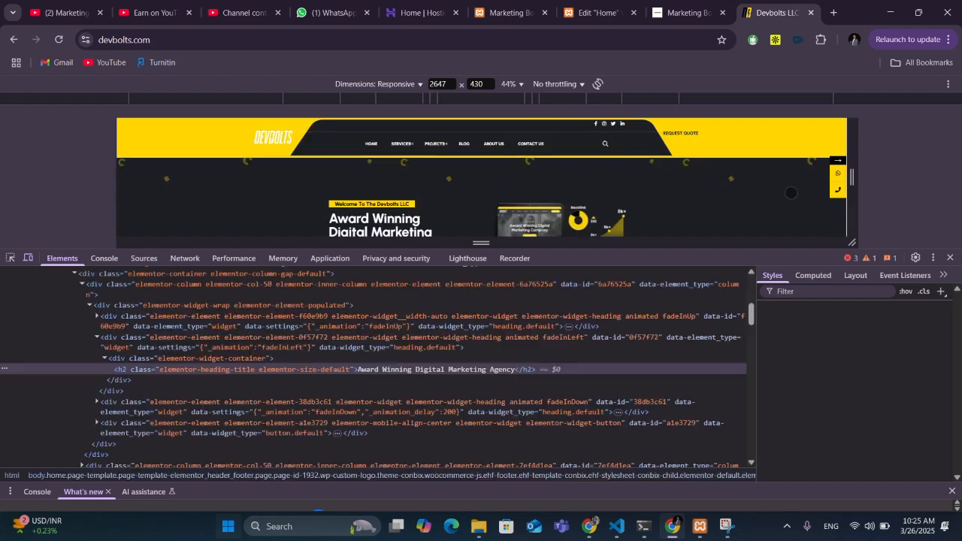
scroll(347, 214, "down", 3)
scroll(347, 214, "up", 3)
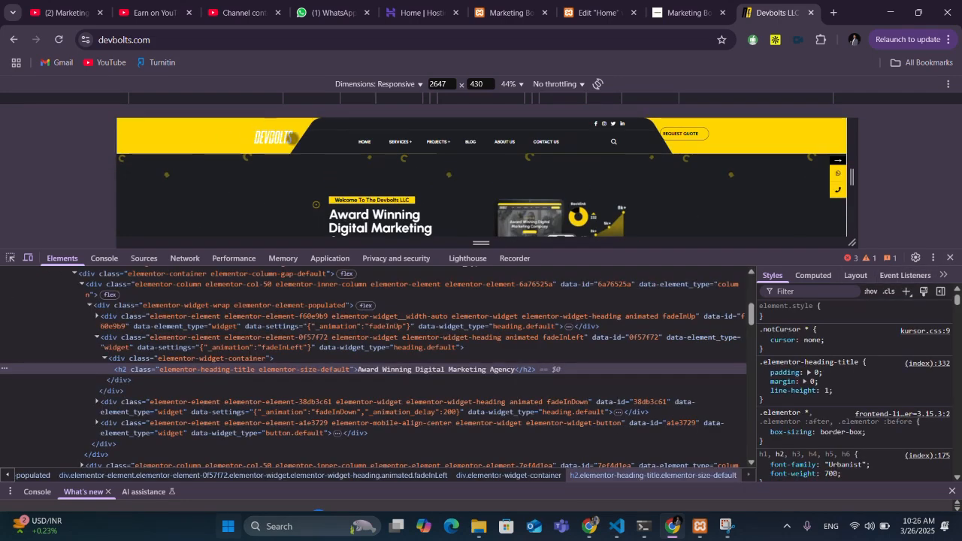
left_click(10, 257)
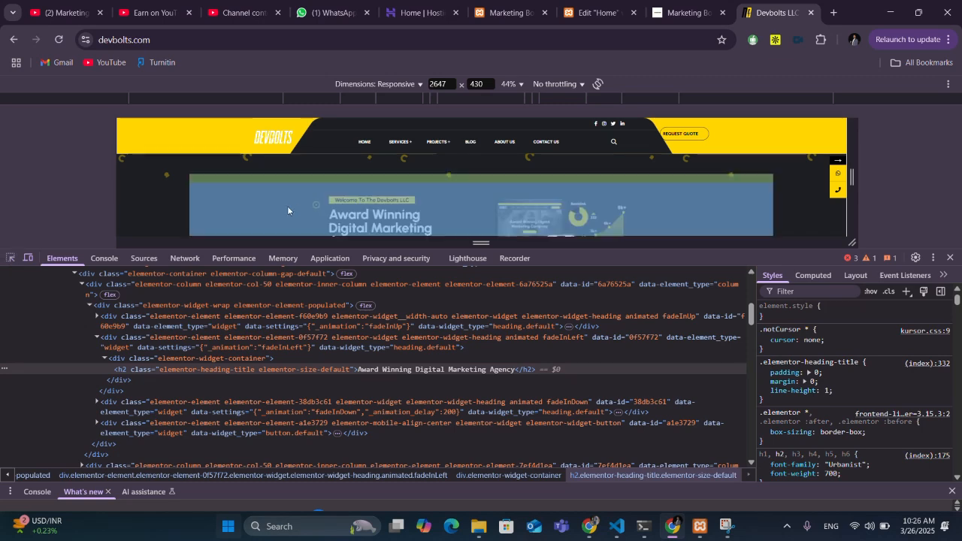
left_click(361, 222)
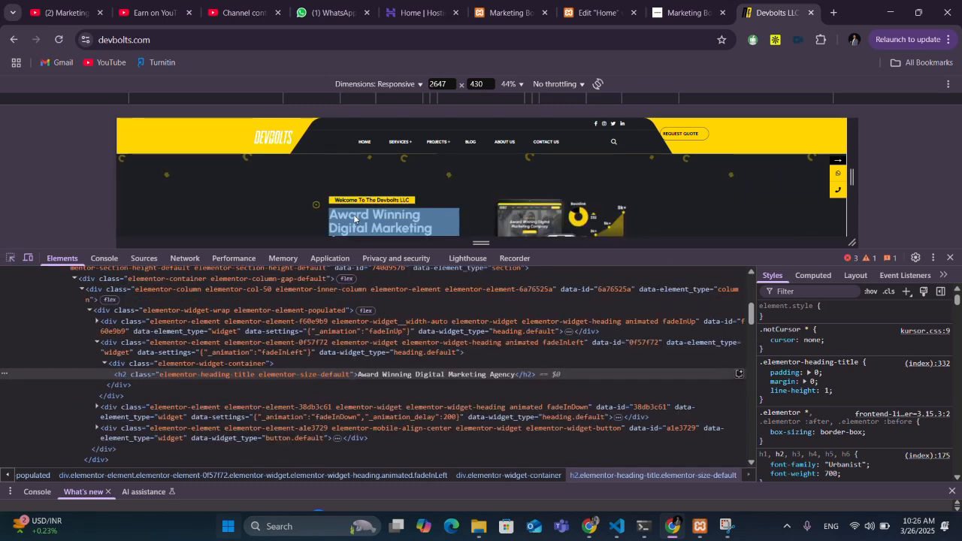
key("ctrl+shift+c")
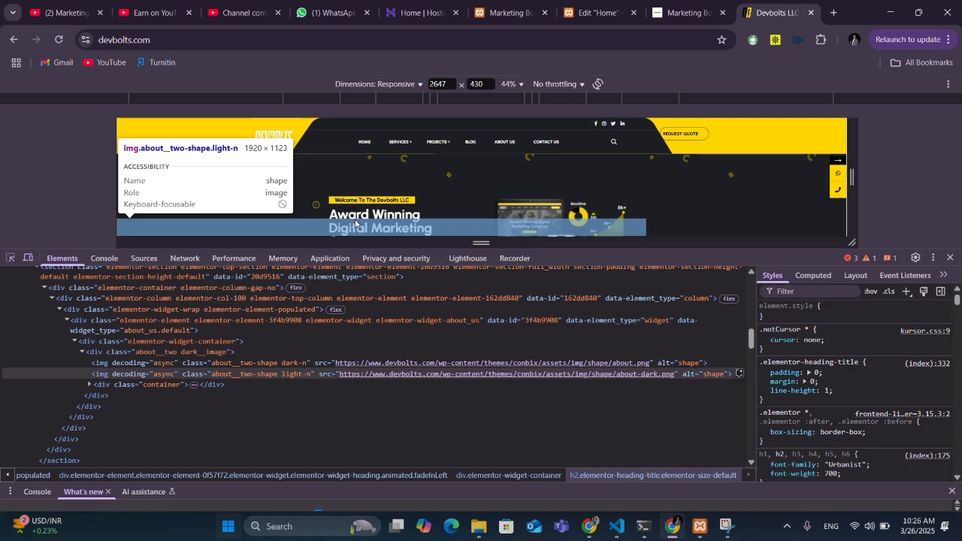
left_click(357, 222)
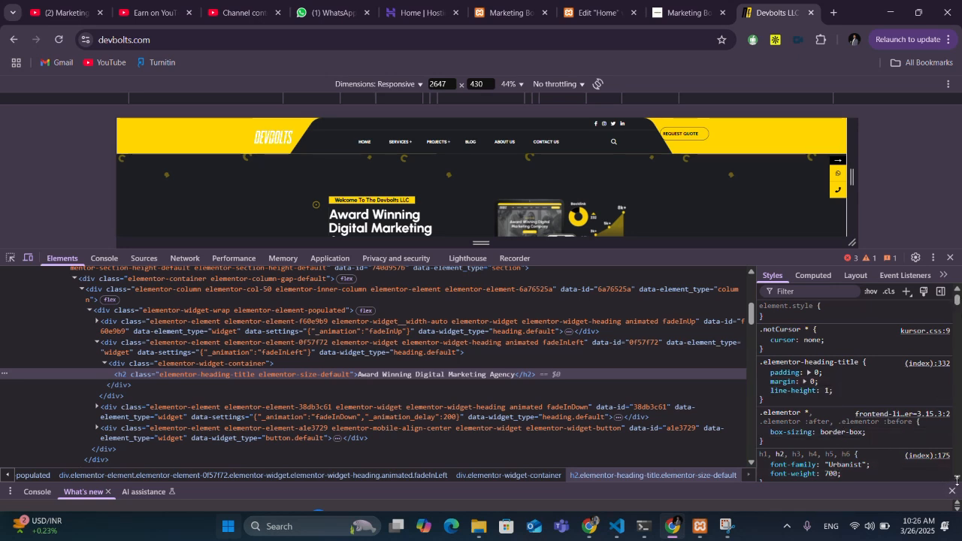
scroll(951, 481, "down", 3)
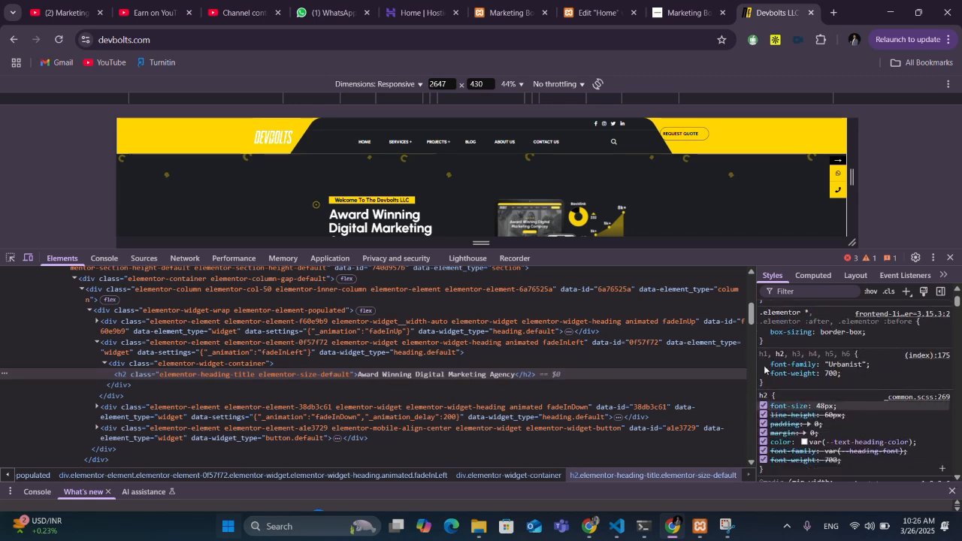
Step: Back in Elementor, set the main "Award Winning" heading's font size to 48 px and its text colour to off-white, #F3F3F3
left_click(597, 12)
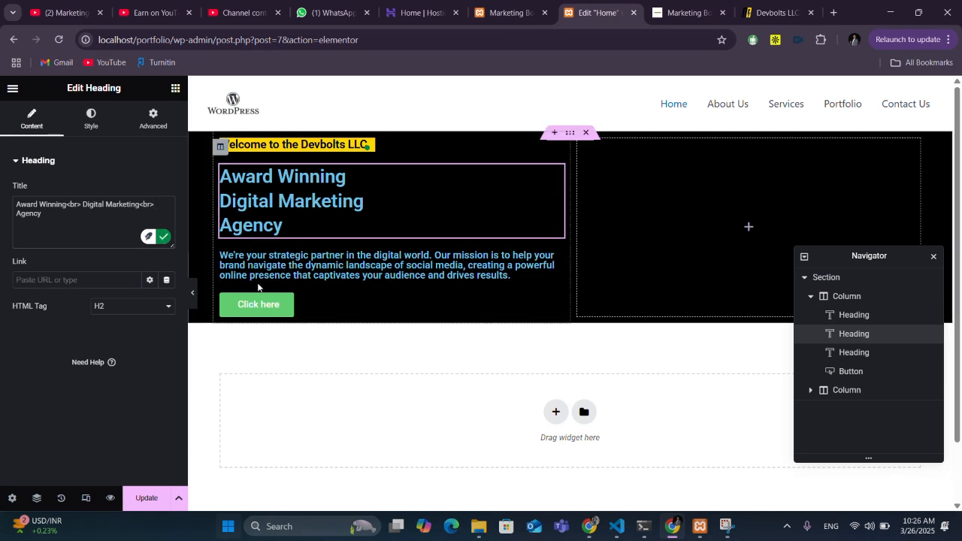
left_click(91, 120)
left_click(167, 227)
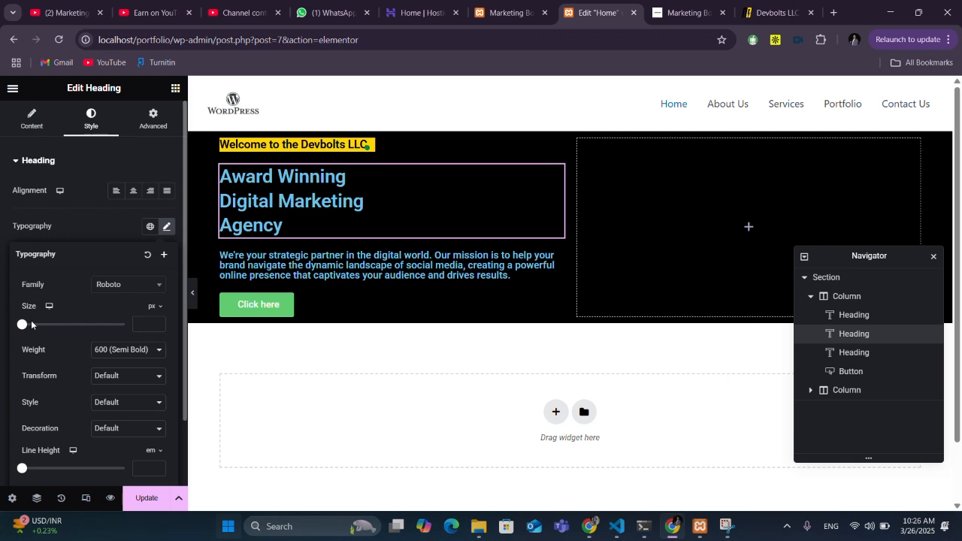
left_click_drag(22, 324, 48, 325)
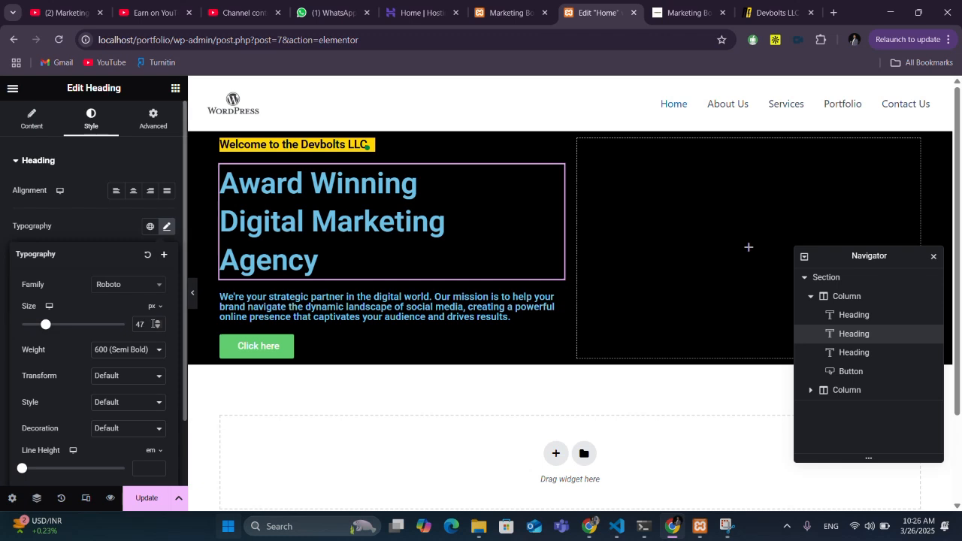
left_click(158, 322)
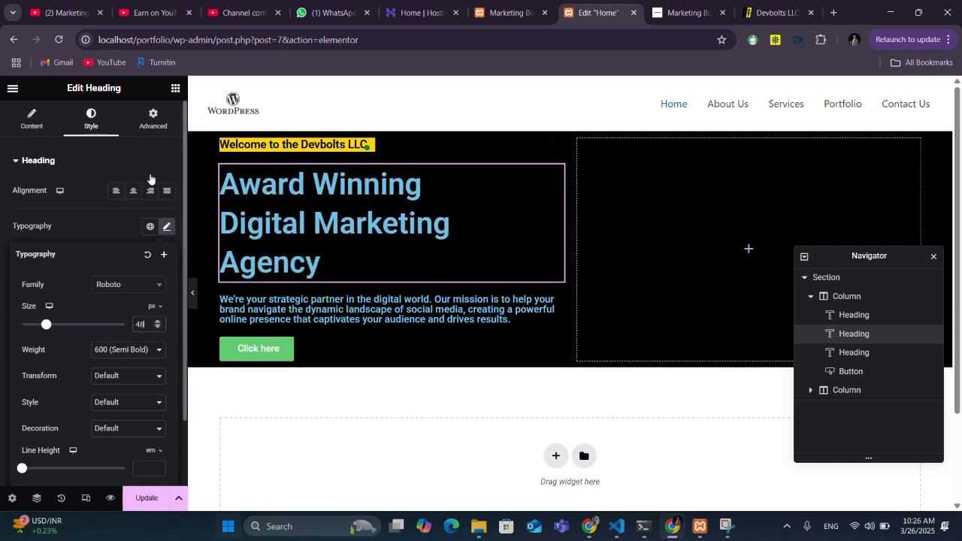
scroll(137, 284, "down", 1)
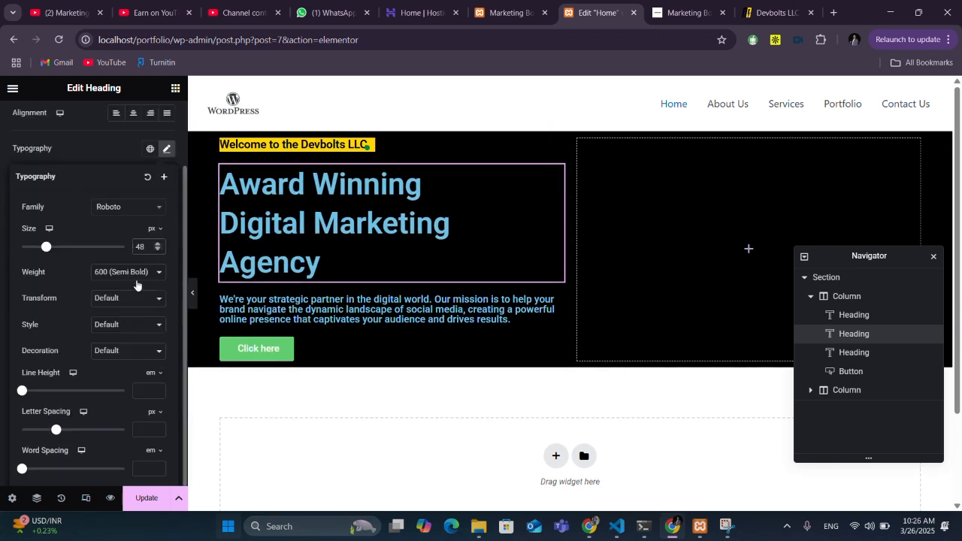
left_click(167, 148)
left_click(167, 289)
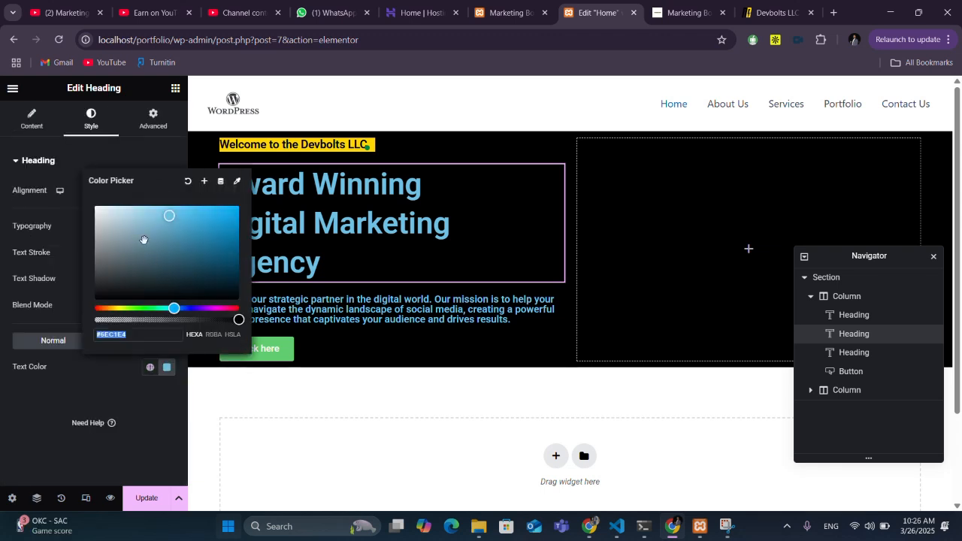
left_click_drag(106, 215, 91, 214)
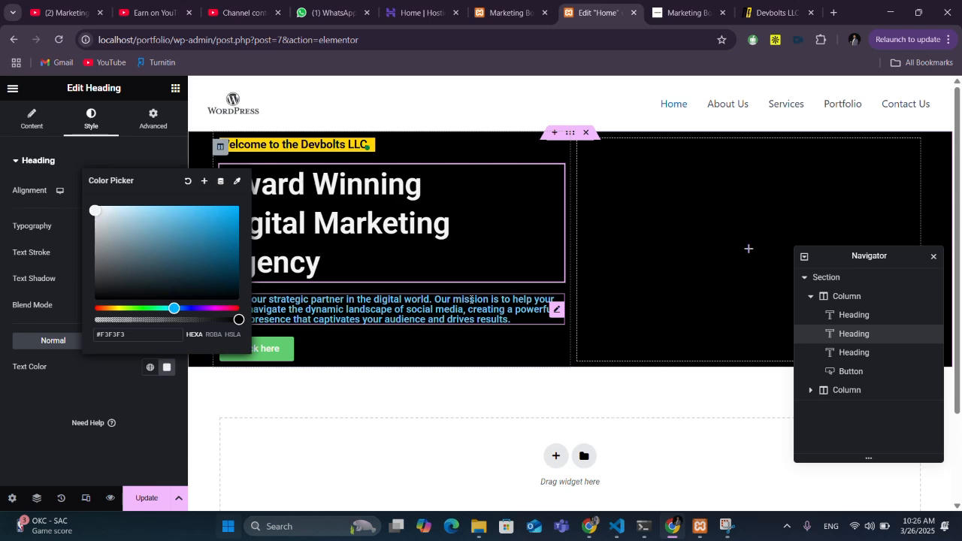
Step: Select the description heading in Elementor and examine the matching paragraph's styles in the developer tools on devbolts.com
left_click(471, 299)
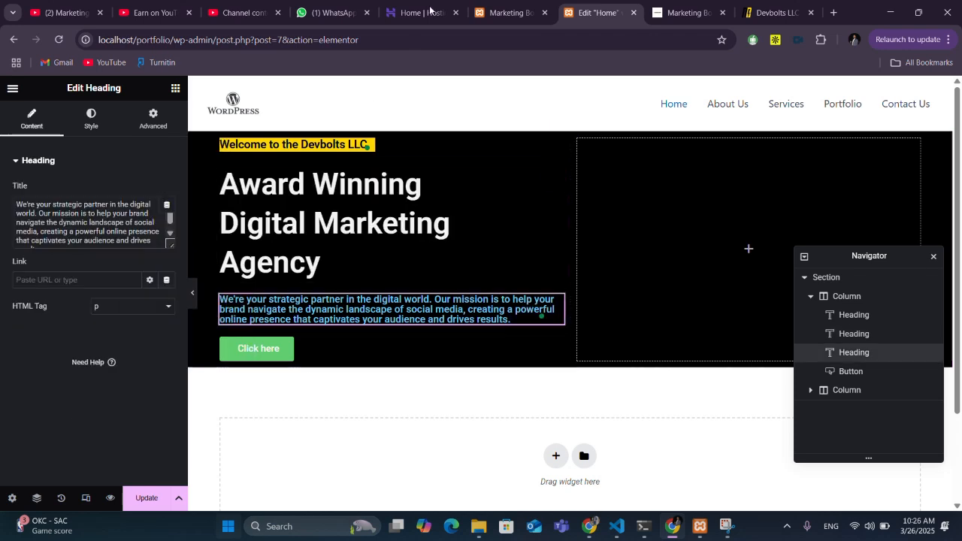
left_click(765, 6)
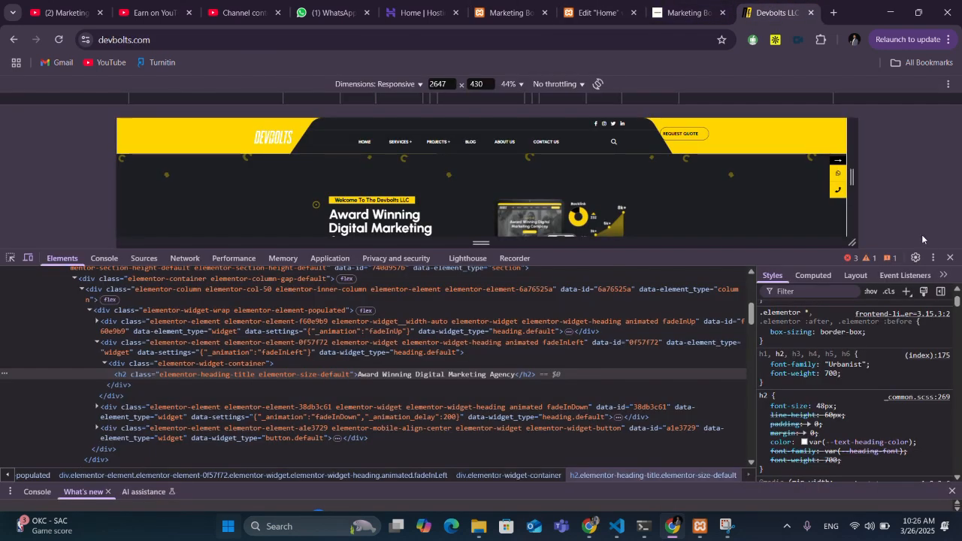
left_click(950, 257)
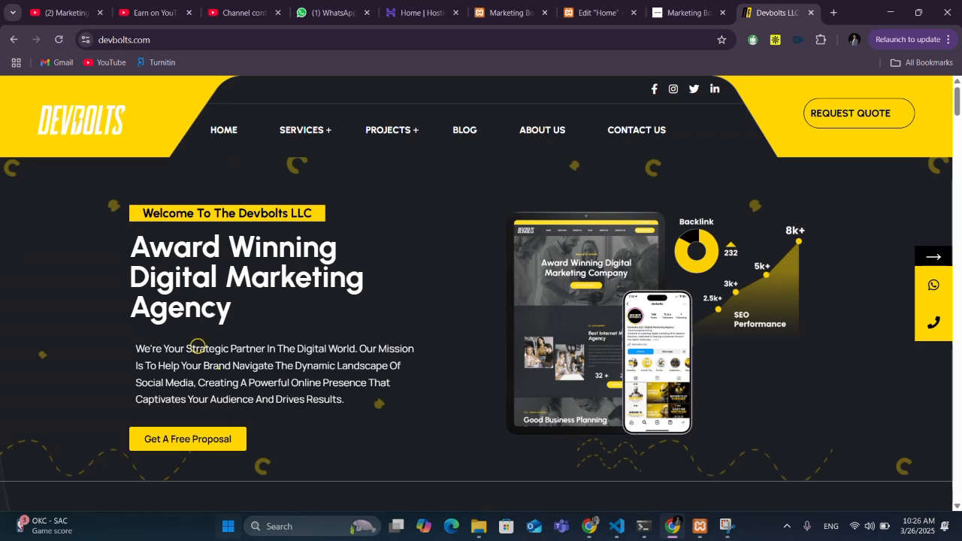
right_click(231, 377)
left_click(256, 368)
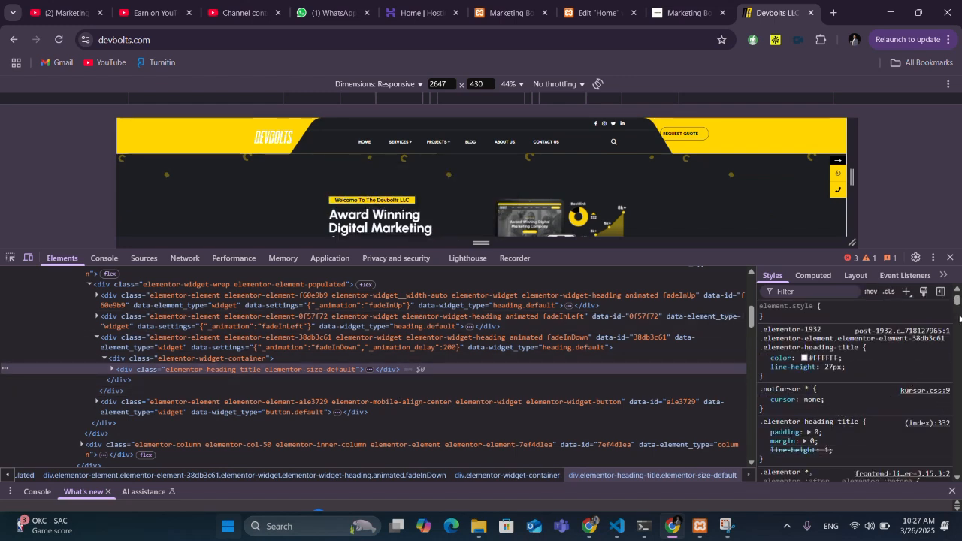
left_click_drag(956, 302, 961, 459)
scroll(958, 478, "down", 5)
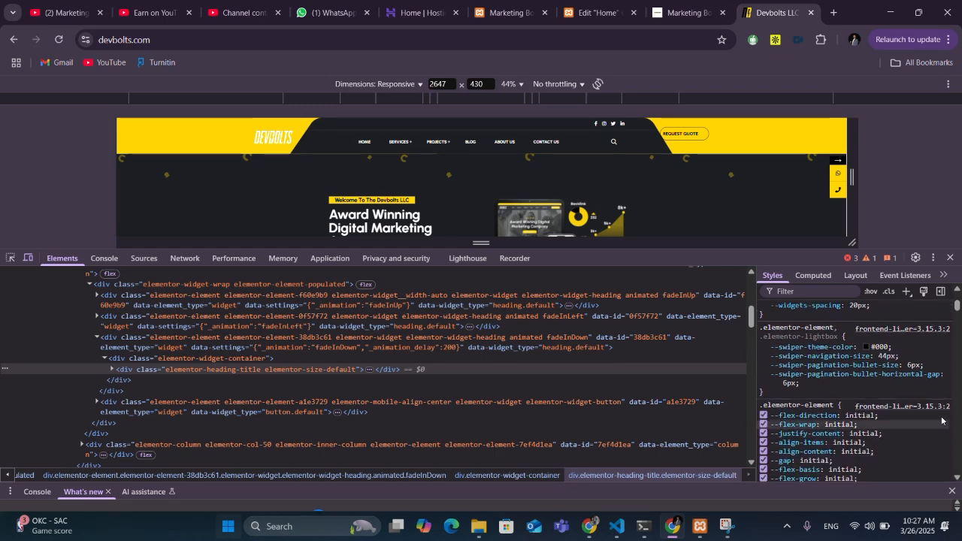
left_click(949, 257)
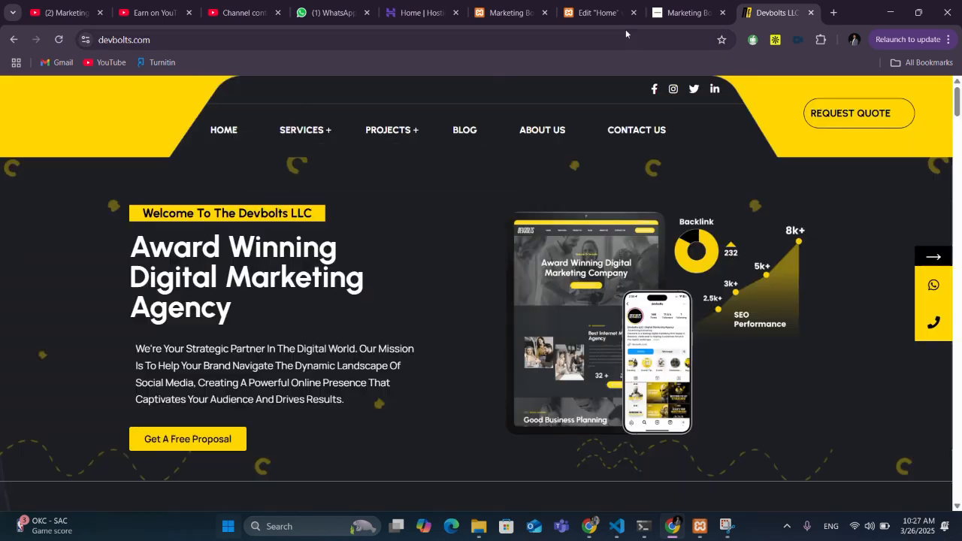
Step: Set the "We're your strategic partner" heading's text colour in Elementor to light grey, #EAEAEA
left_click(597, 13)
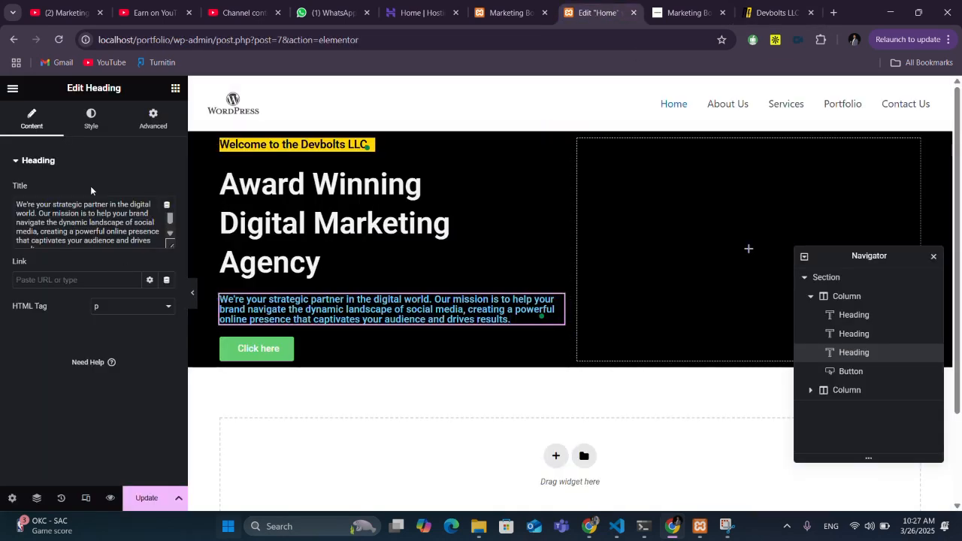
left_click(91, 123)
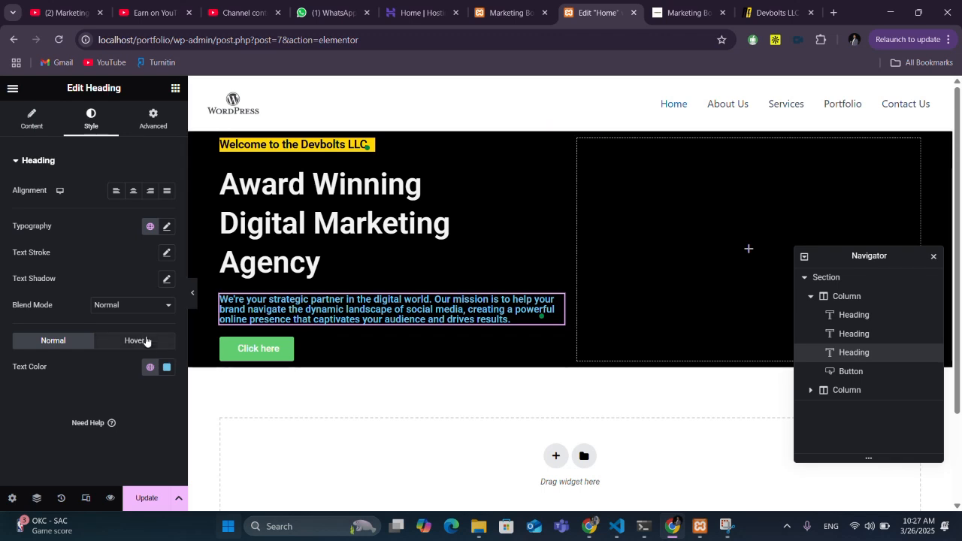
left_click(165, 368)
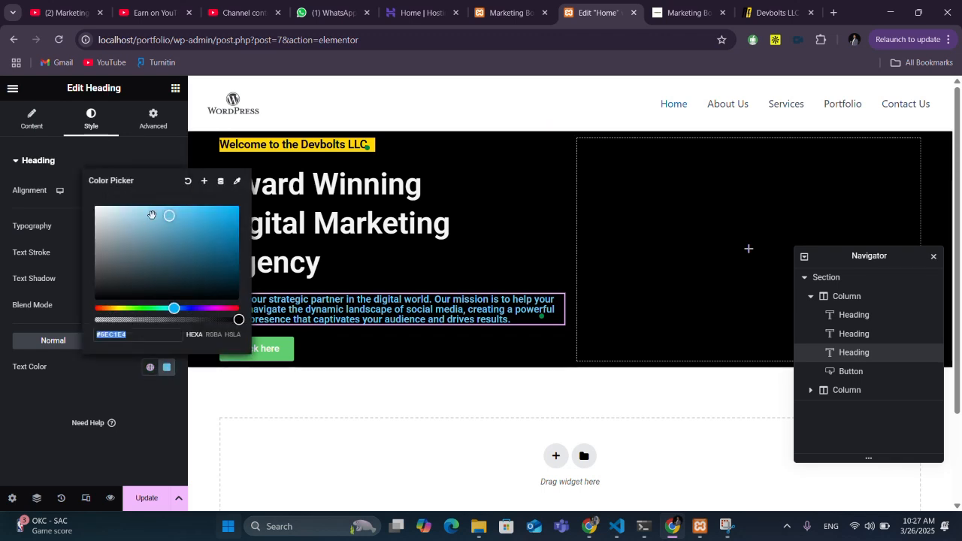
left_click_drag(161, 217, 83, 222)
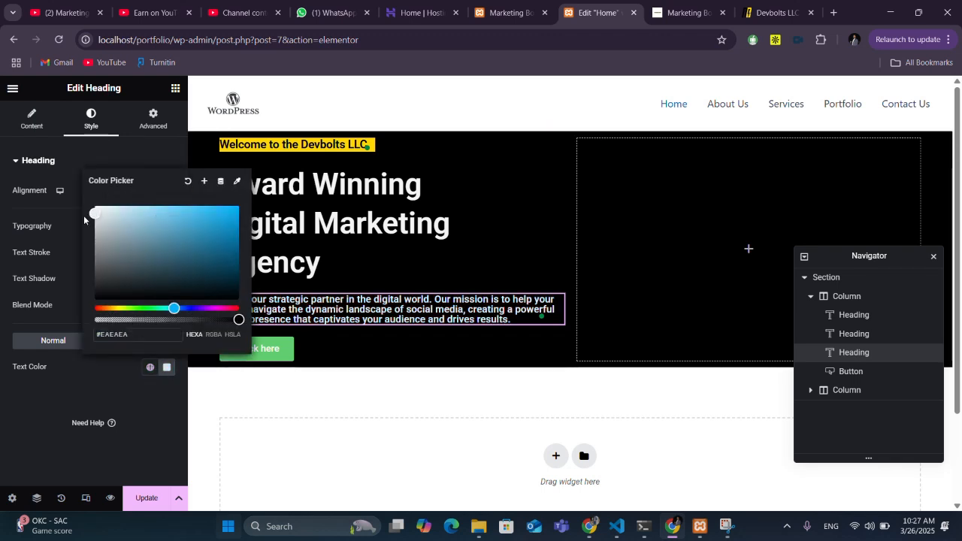
Step: Using the devbolts.com paragraph as reference, insert <br> line breaks in the Elementor description heading after "Our mission", "landscape of" and "presence that"
left_click(754, 7)
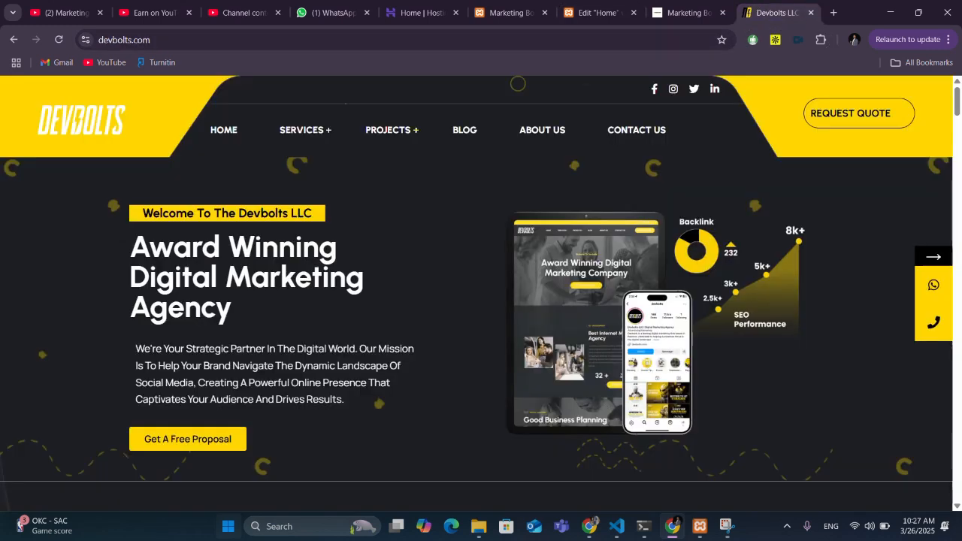
left_click(590, 13)
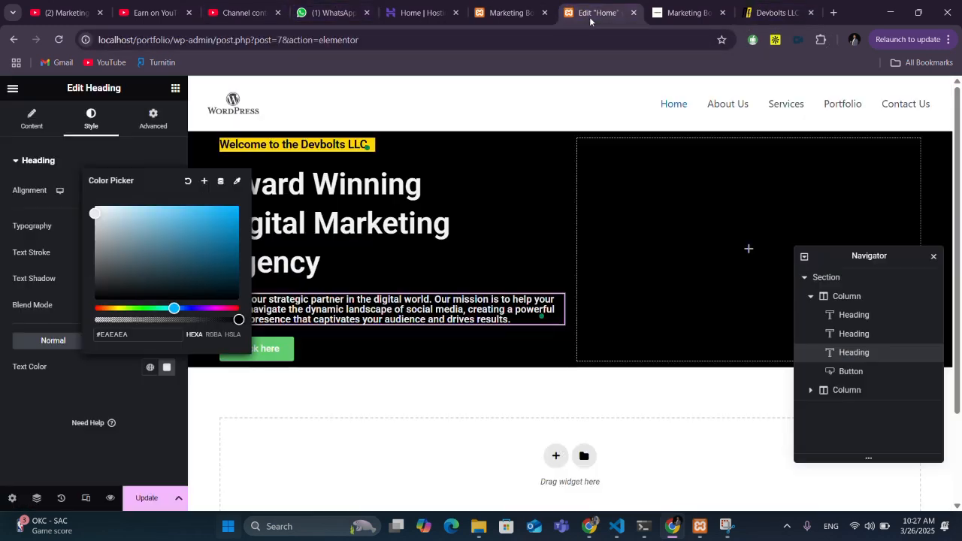
left_click(31, 119)
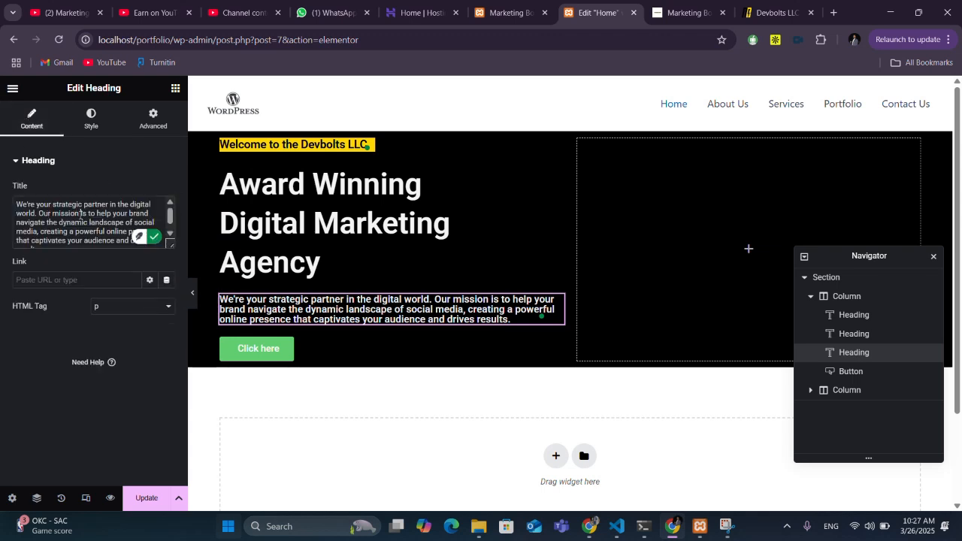
type("br")
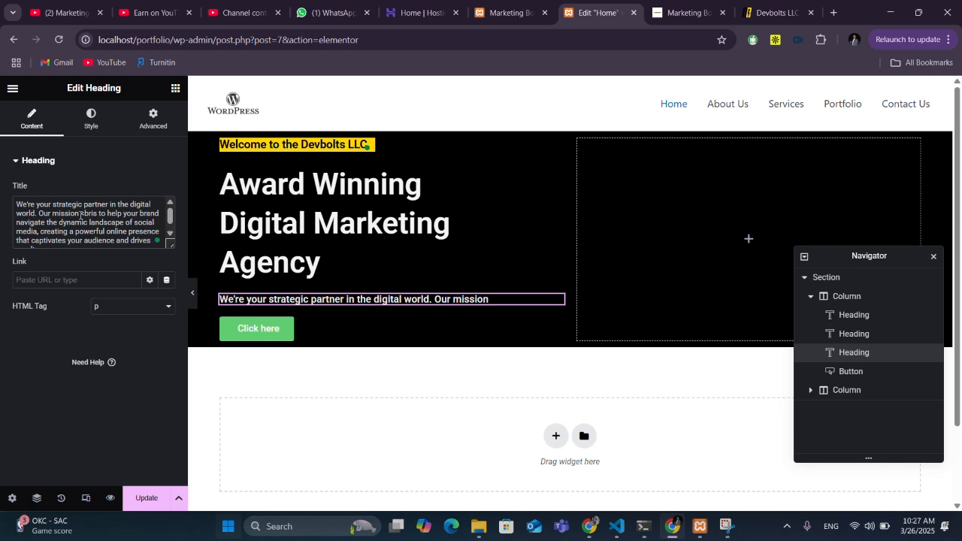
type(">")
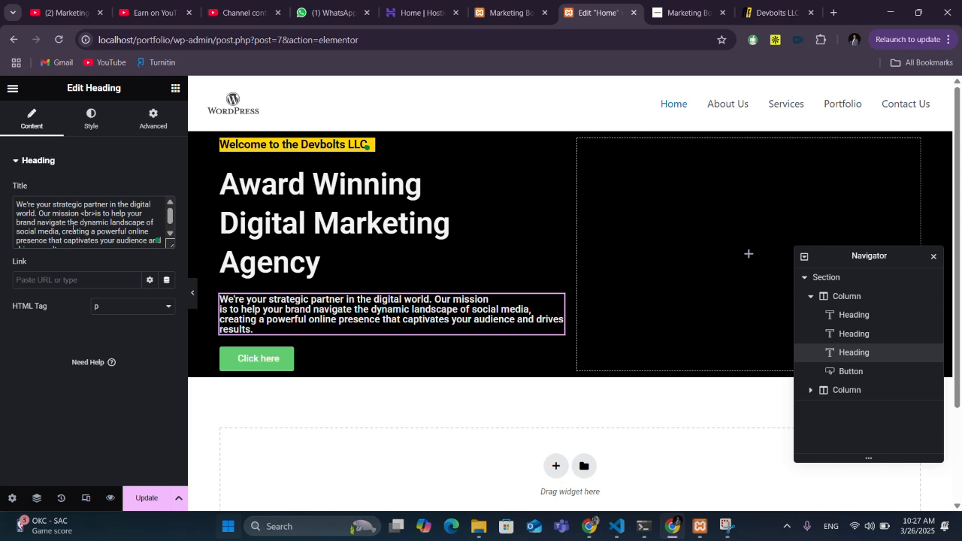
left_click(171, 234)
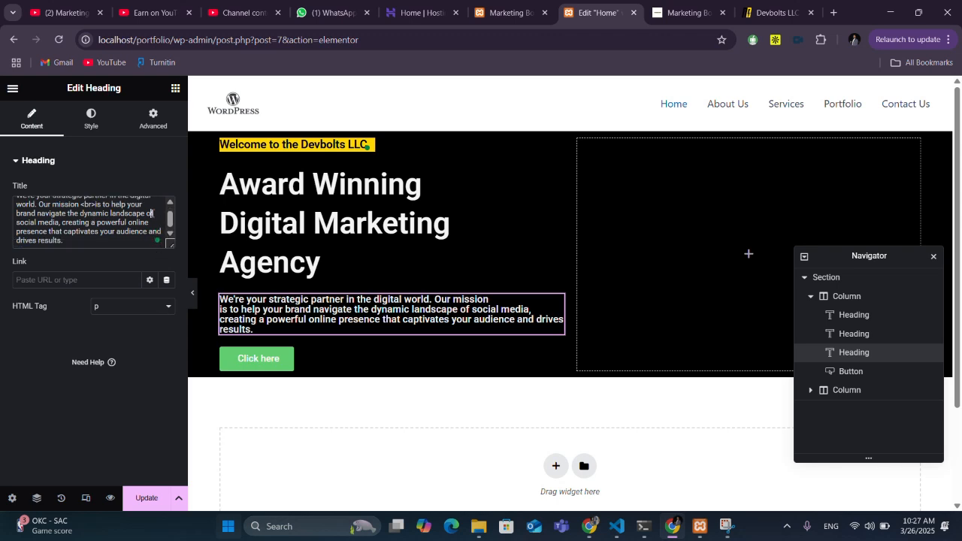
left_click(157, 215)
type("<br>")
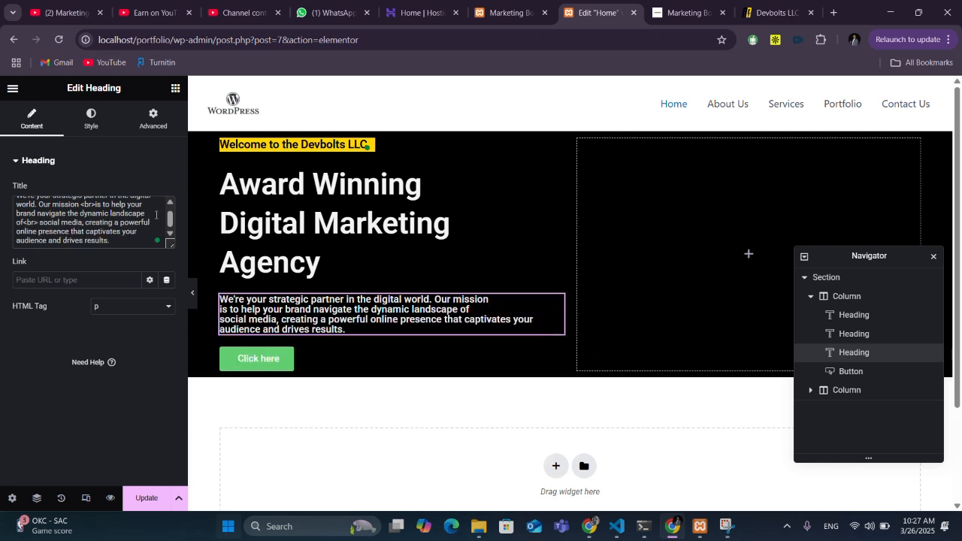
left_click(774, 11)
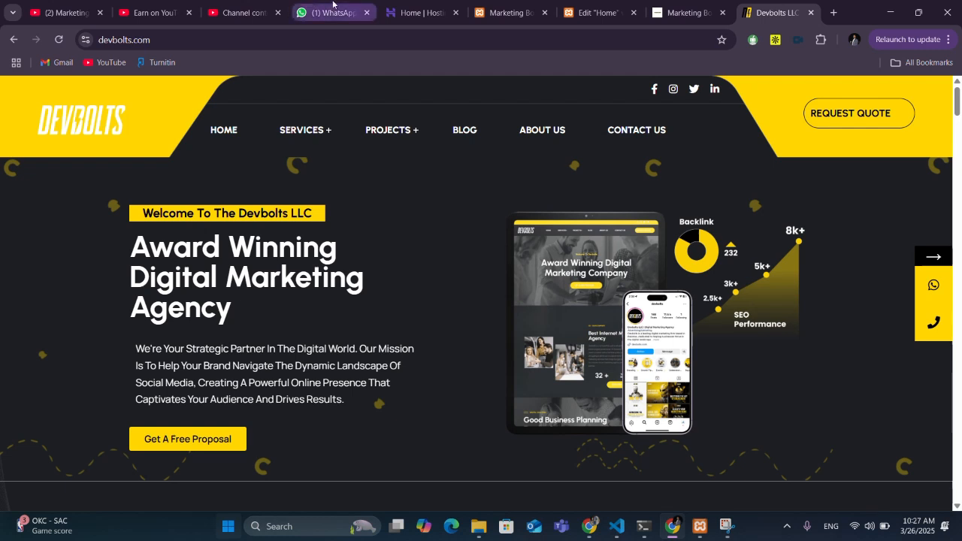
left_click(597, 12)
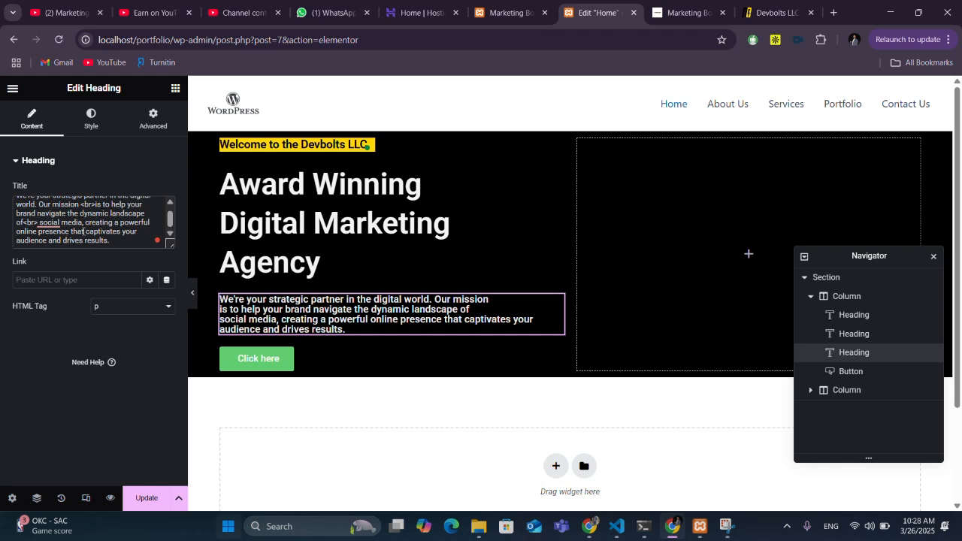
type("<br>")
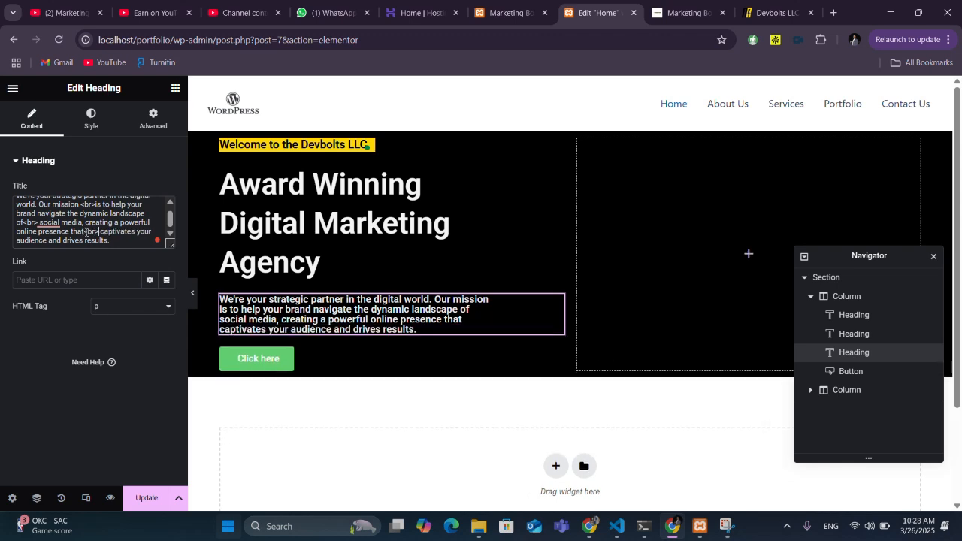
Step: Set the description heading's typography size to 20 px
left_click(88, 120)
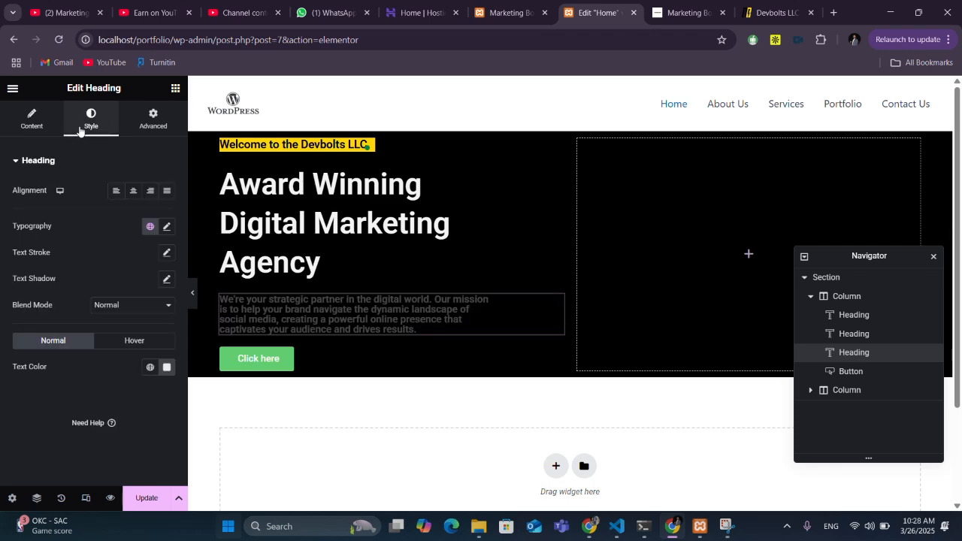
left_click(166, 227)
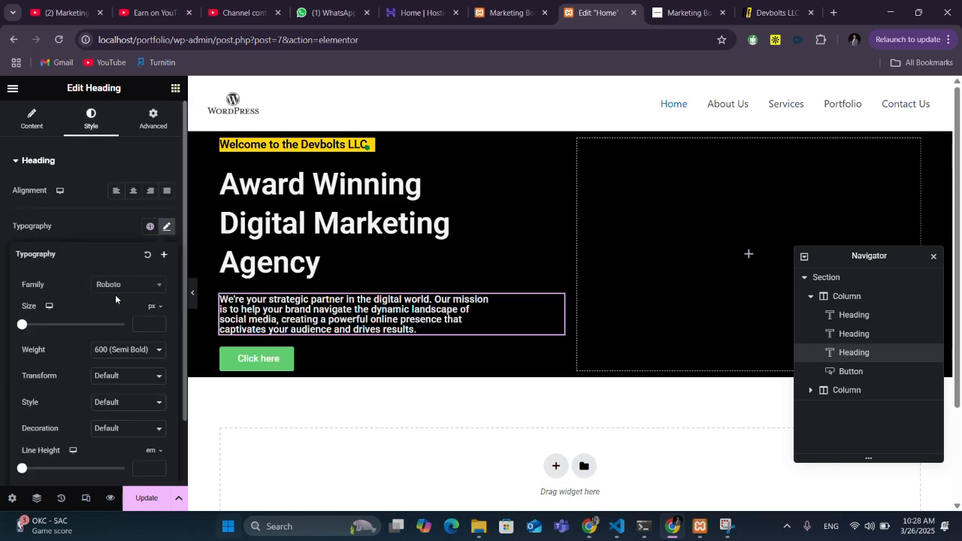
left_click(157, 325)
type("12")
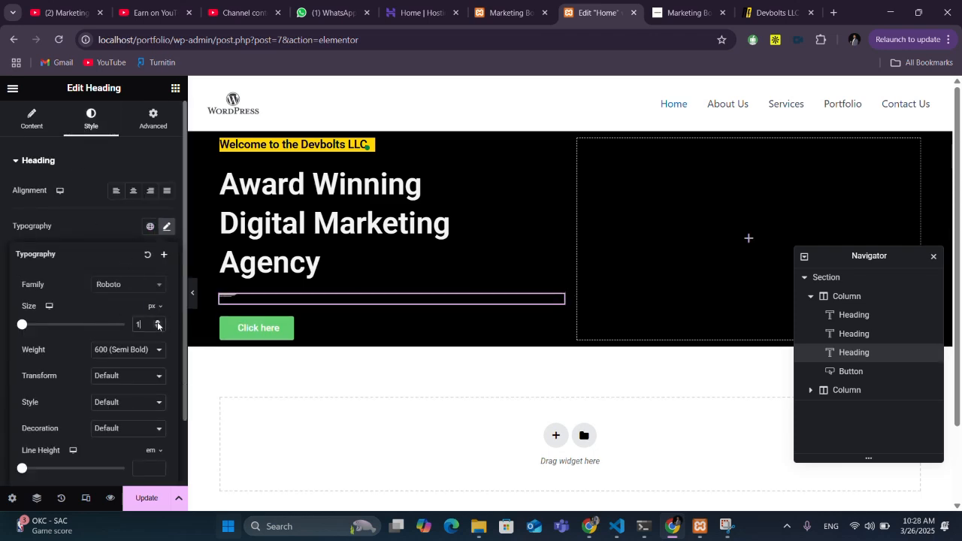
left_click(157, 325)
left_click(157, 325)
left_click(157, 324)
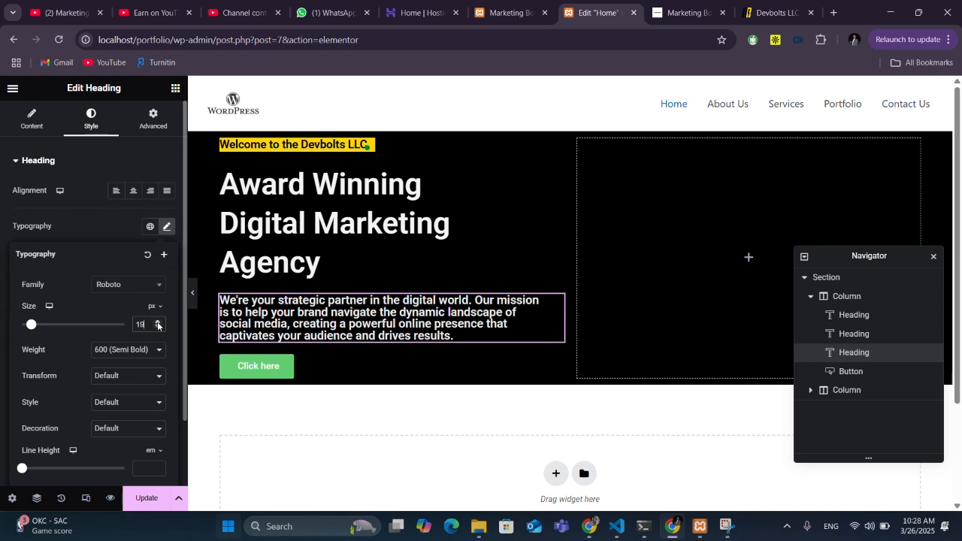
left_click(157, 324)
left_click(157, 324)
left_click(157, 323)
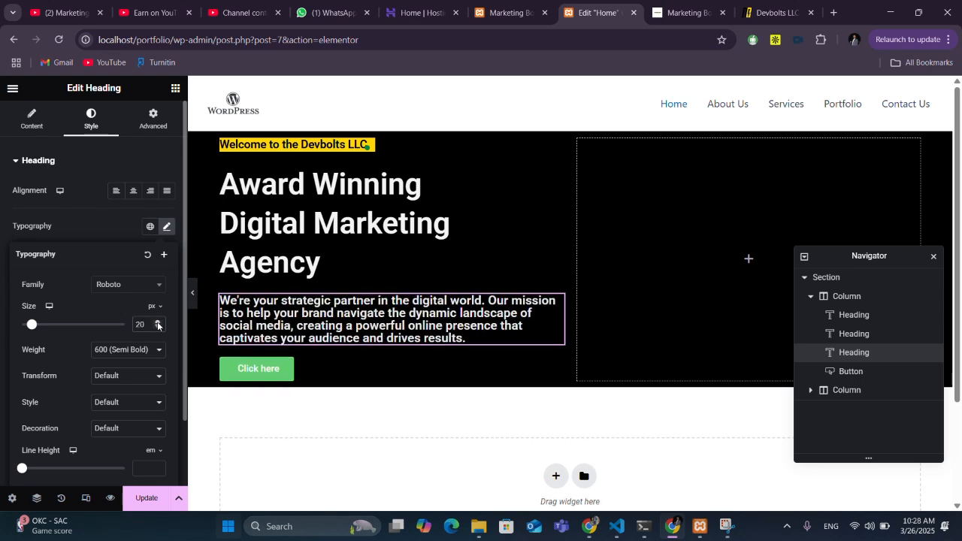
left_click(157, 323)
left_click(158, 324)
left_click(157, 324)
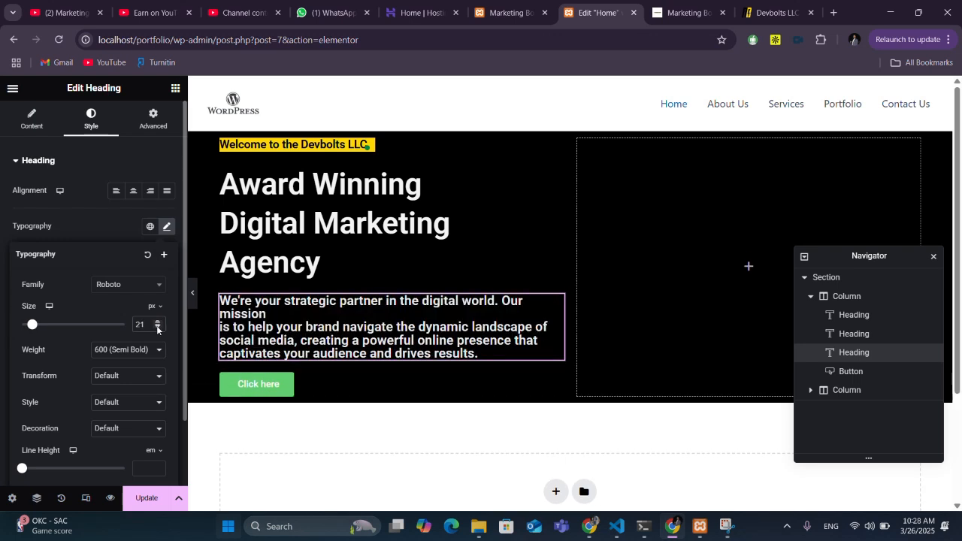
left_click(157, 328)
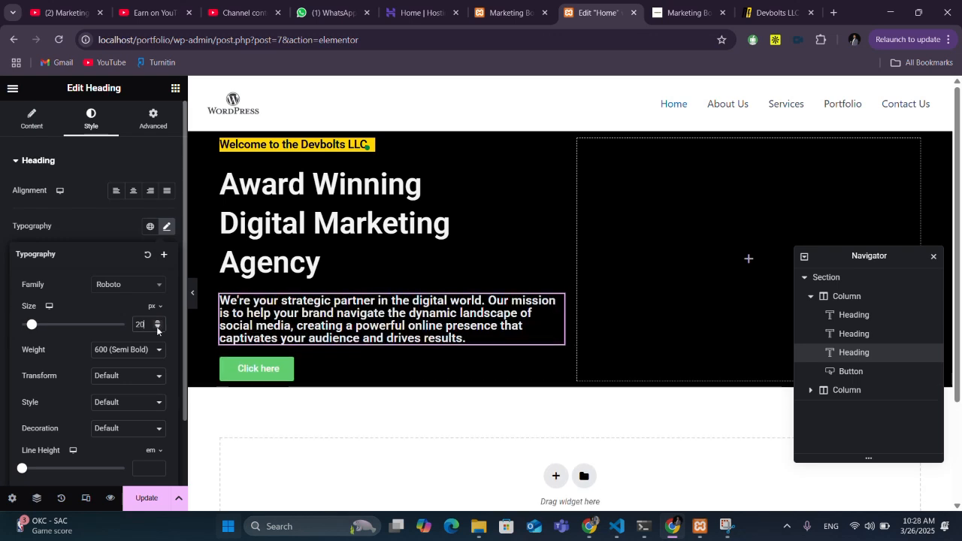
left_click(458, 443)
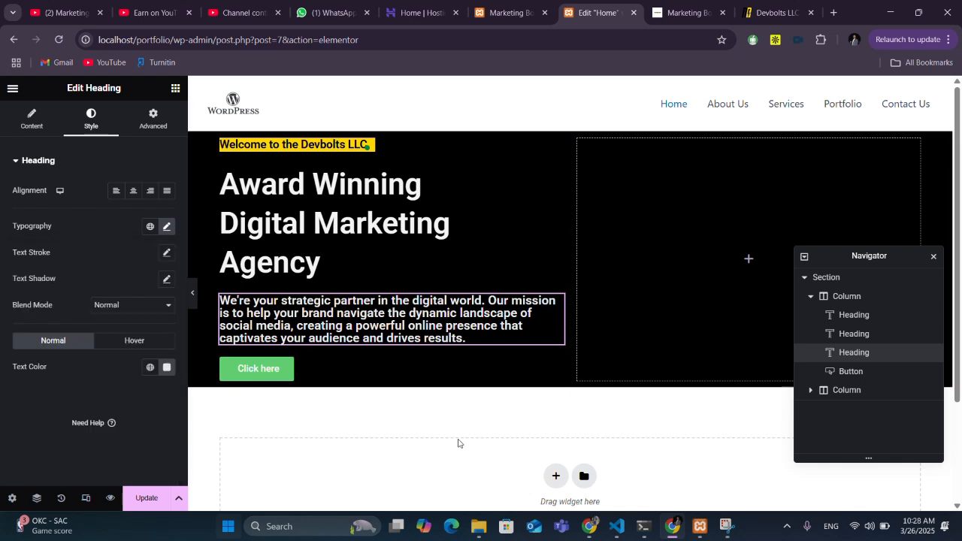
Step: Check the hero button's wording on devbolts.com and change the Elementor button's text to "Get A Free Proposal"
left_click(285, 367)
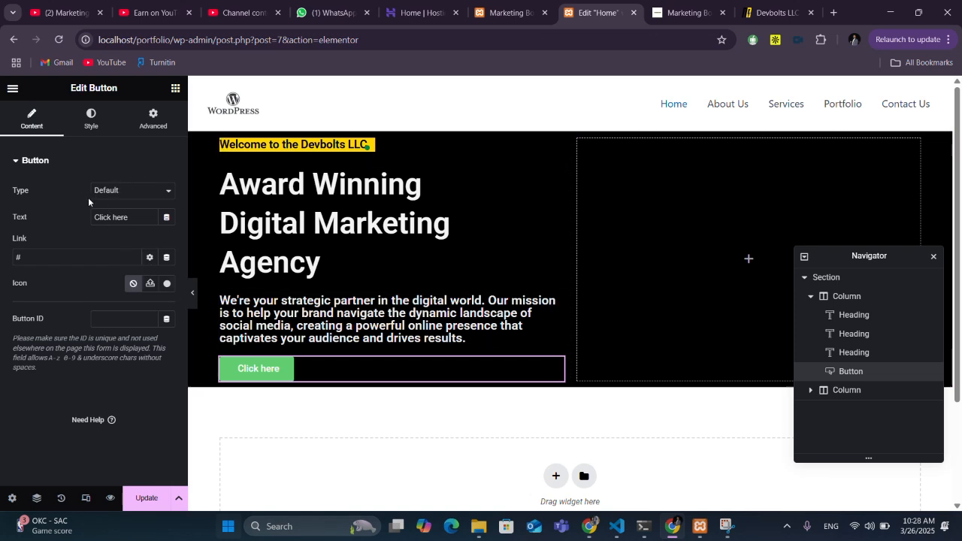
left_click(762, 10)
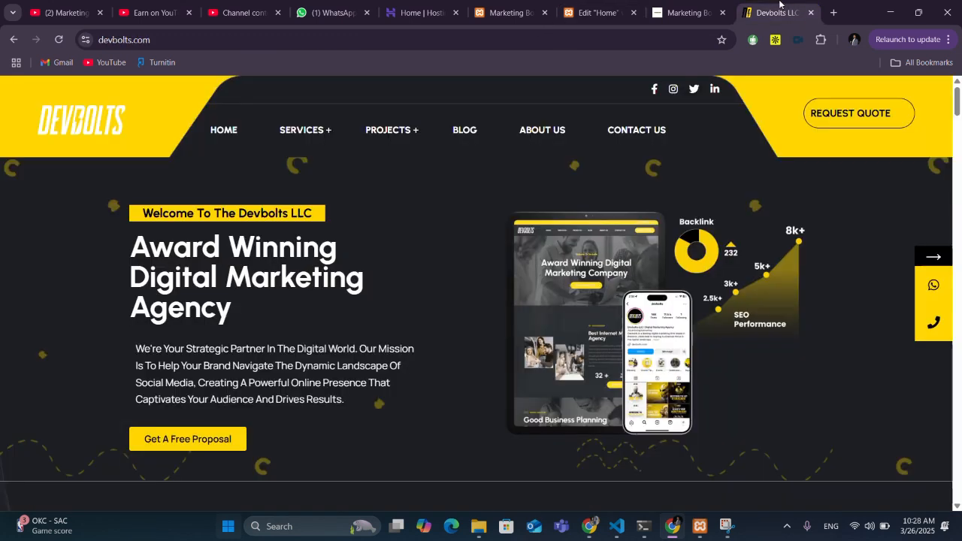
left_click(593, 12)
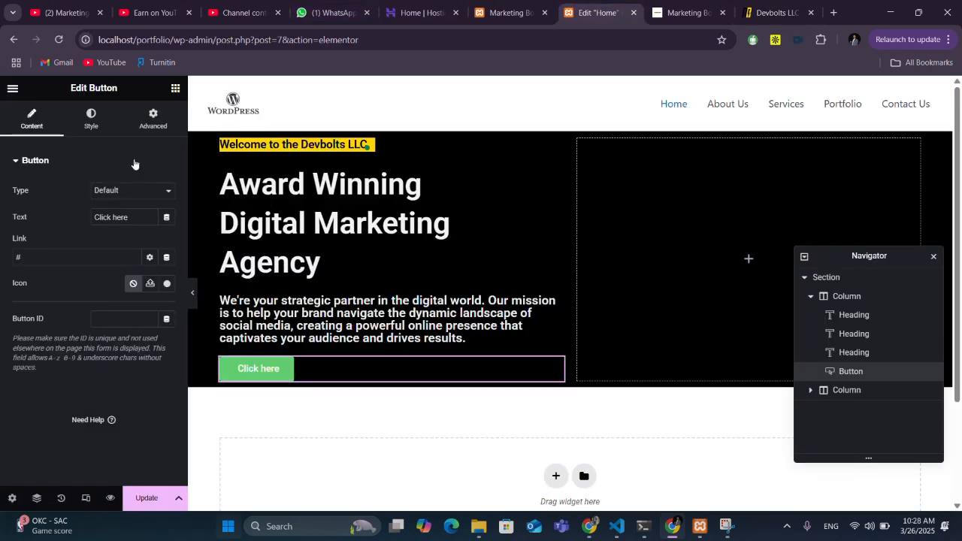
left_click(137, 222)
key("ctrl+a")
type("G")
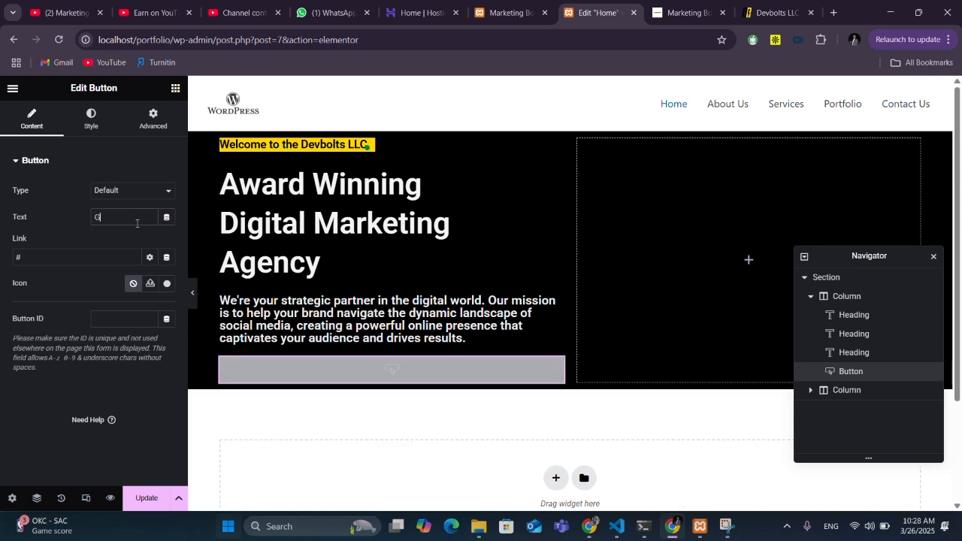
type("et a")
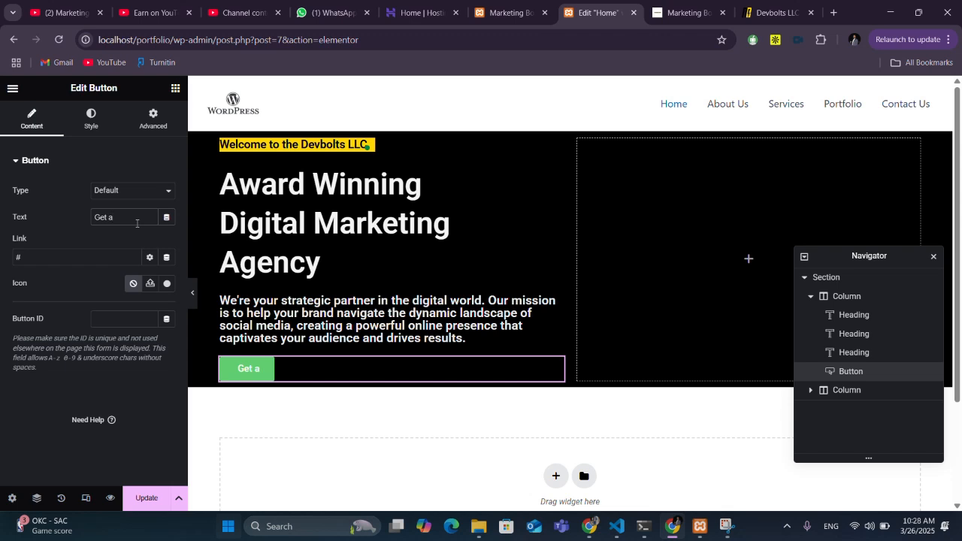
key("BackSpace")
type("A")
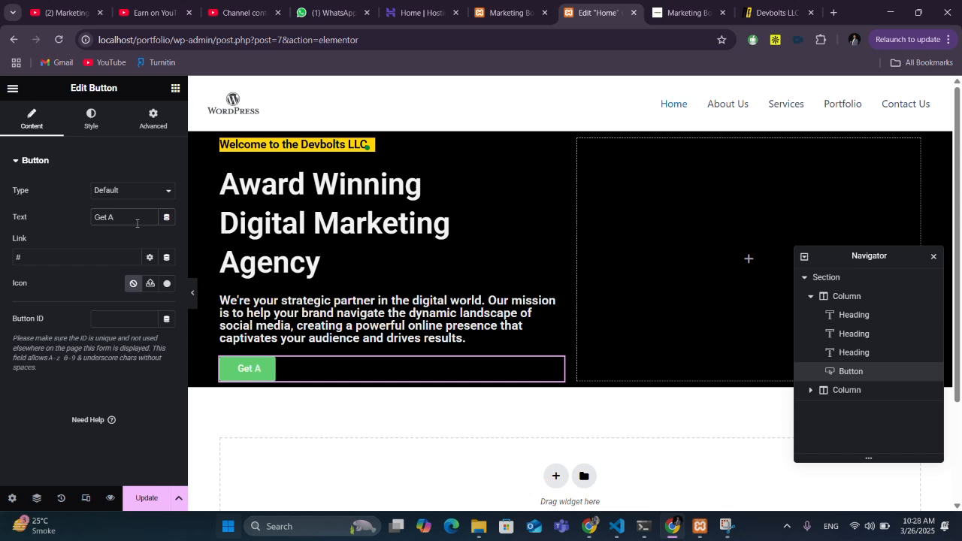
type(" Free ")
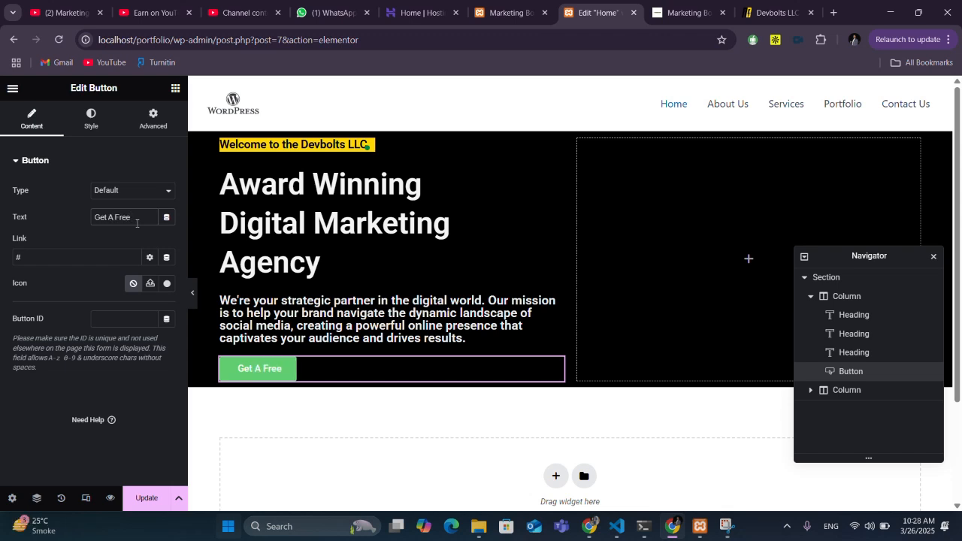
type("Prop")
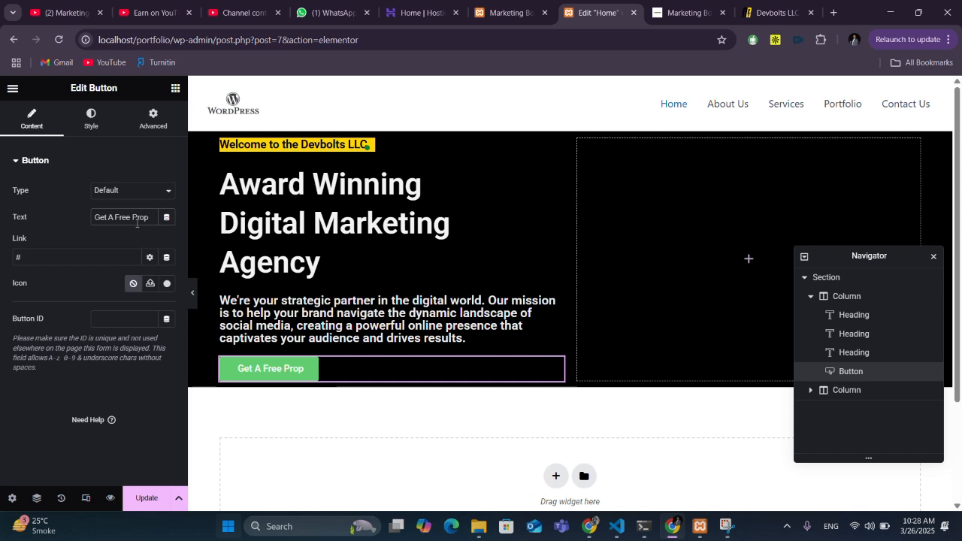
type("osal")
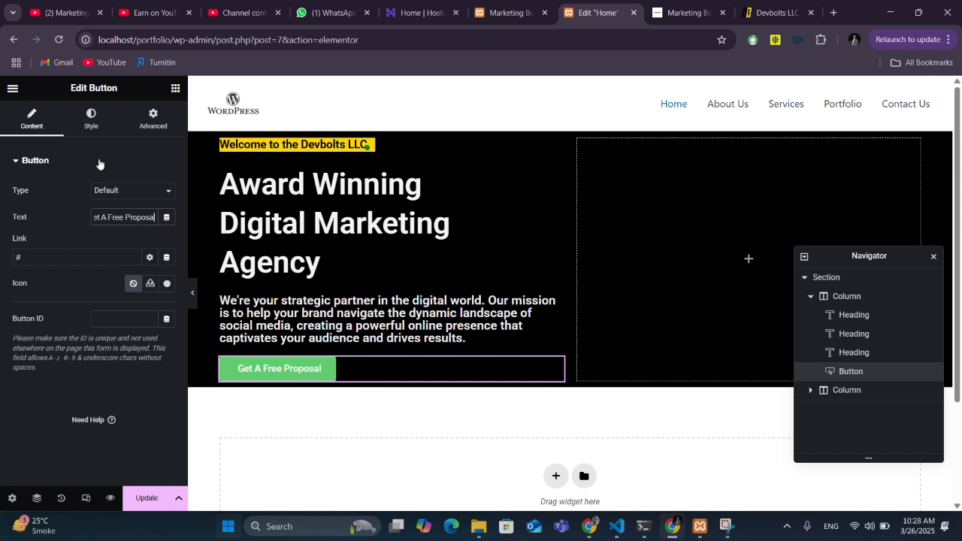
Step: Set the "Get A Free Proposal" button's background colour to yellow, #FFD500
left_click(97, 127)
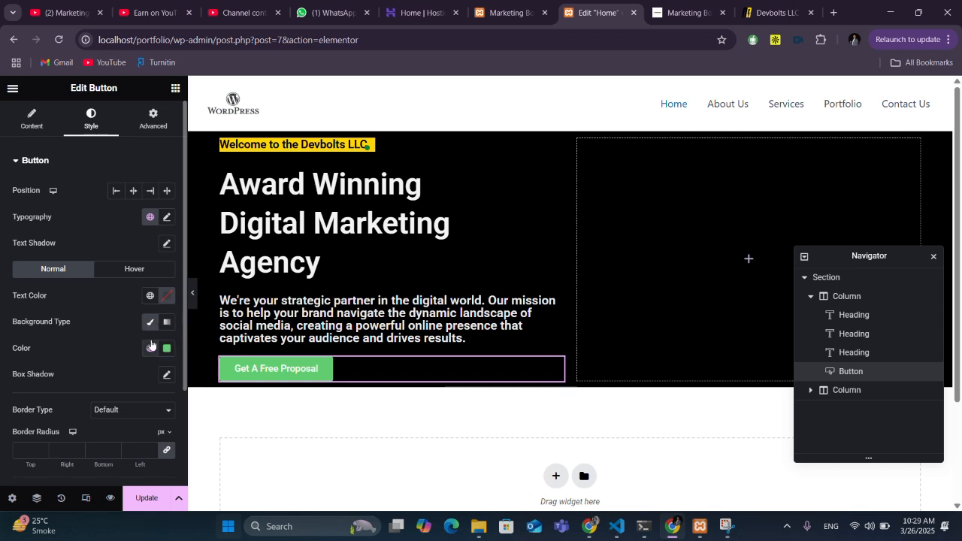
left_click(166, 347)
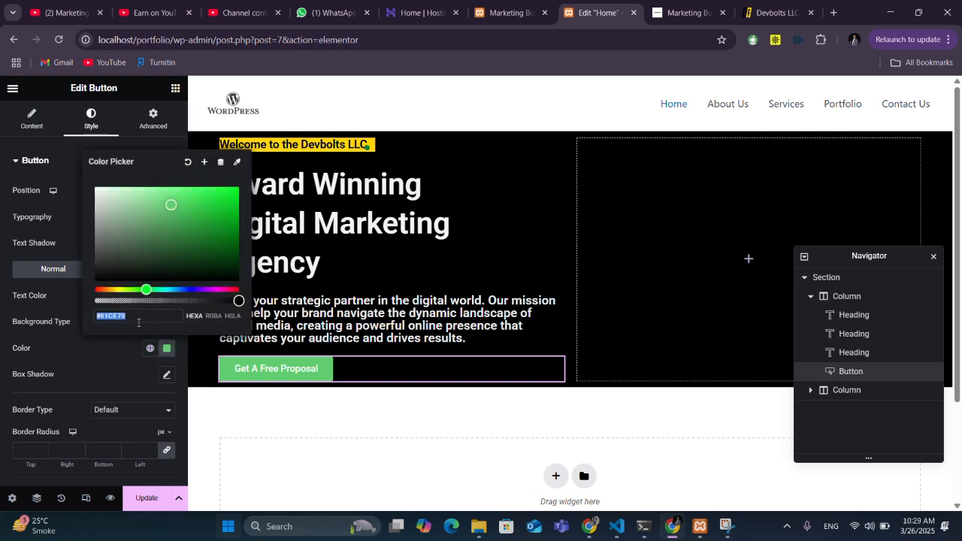
type("#FFD500")
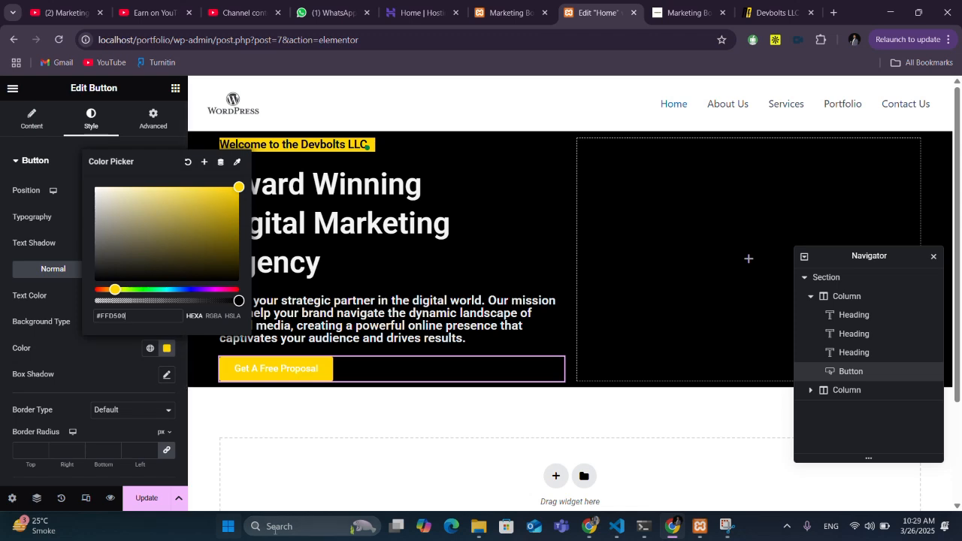
left_click(306, 443)
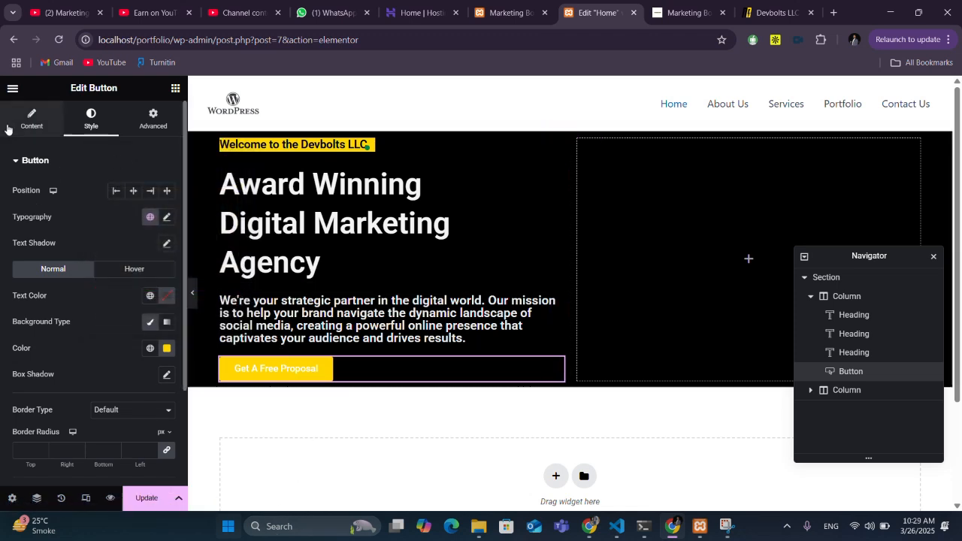
left_click(22, 126)
left_click(44, 258)
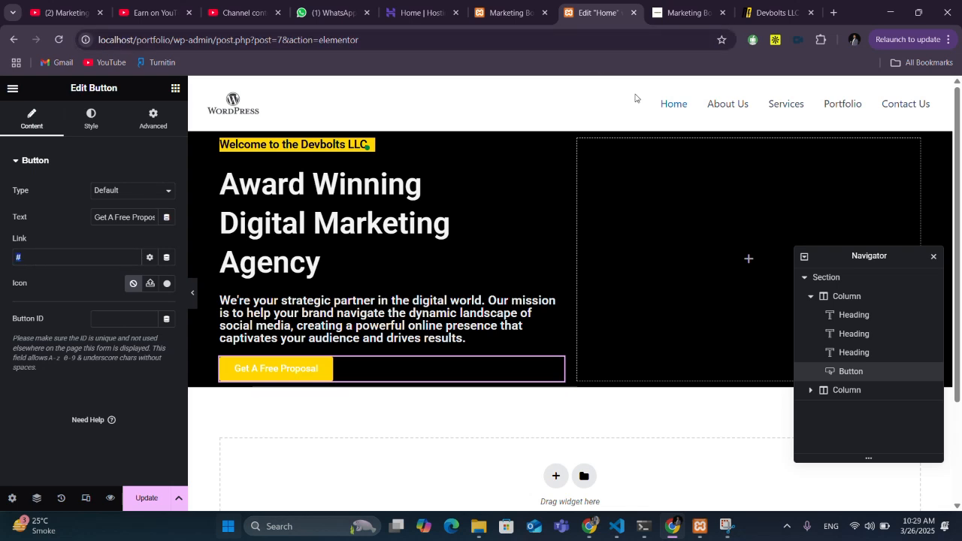
left_click(683, 12)
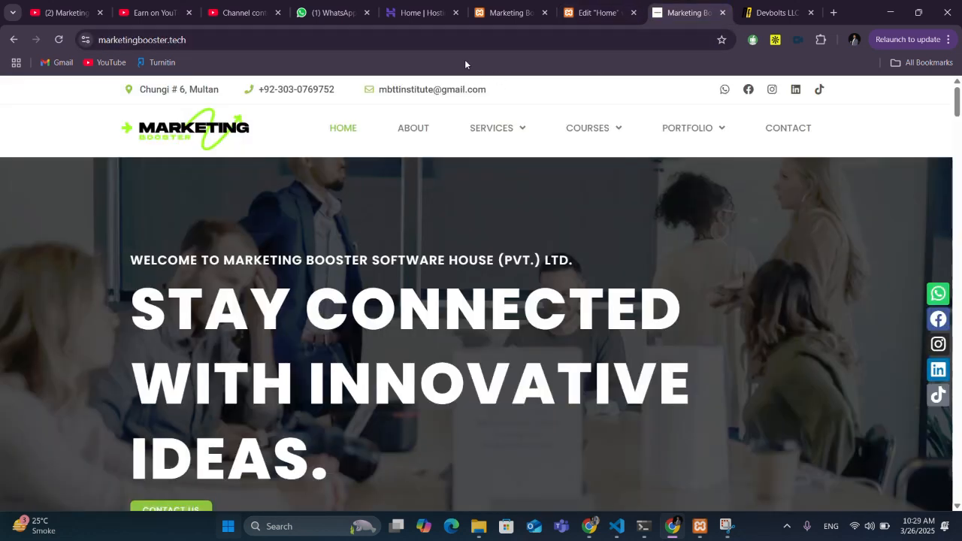
left_click(354, 38)
key("ctrl+c")
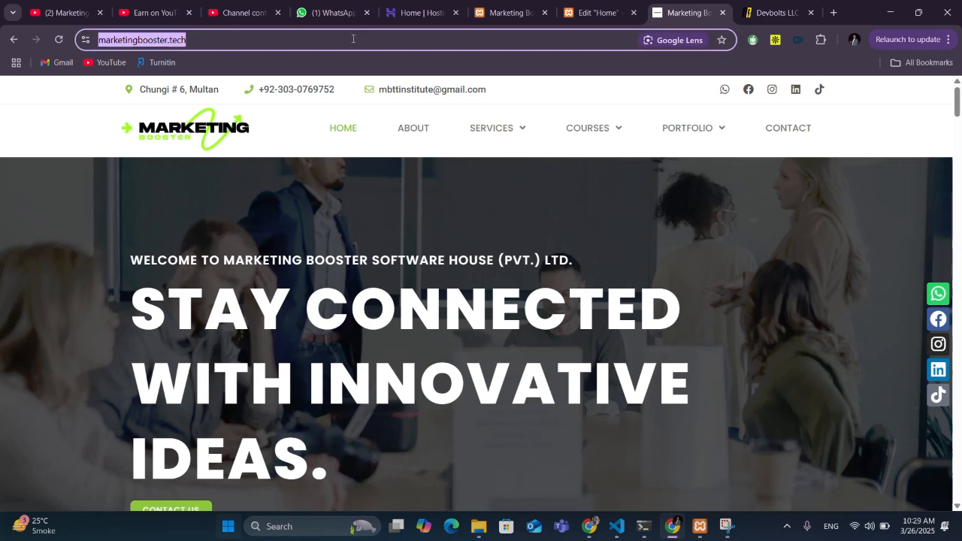
left_click(757, 6)
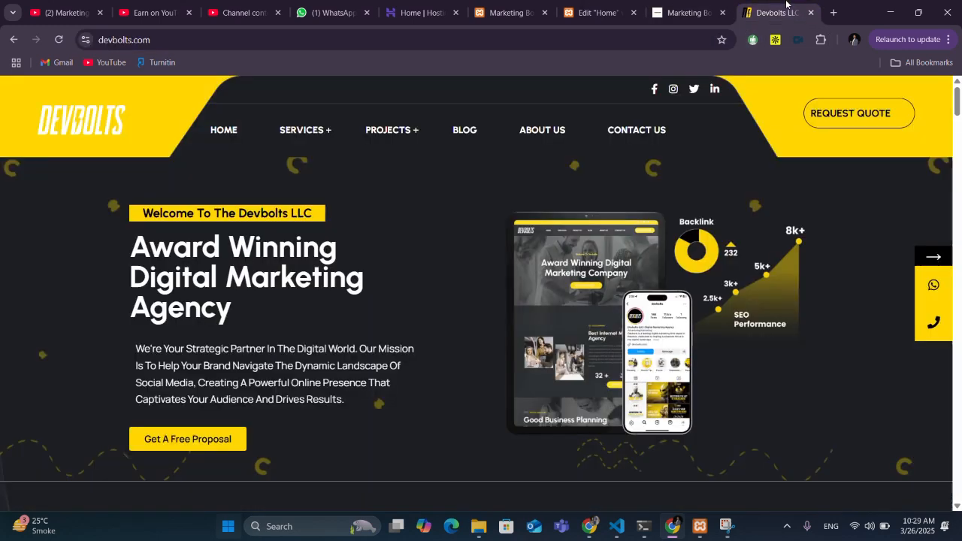
left_click(593, 12)
left_click(53, 256)
key("ctrl+v")
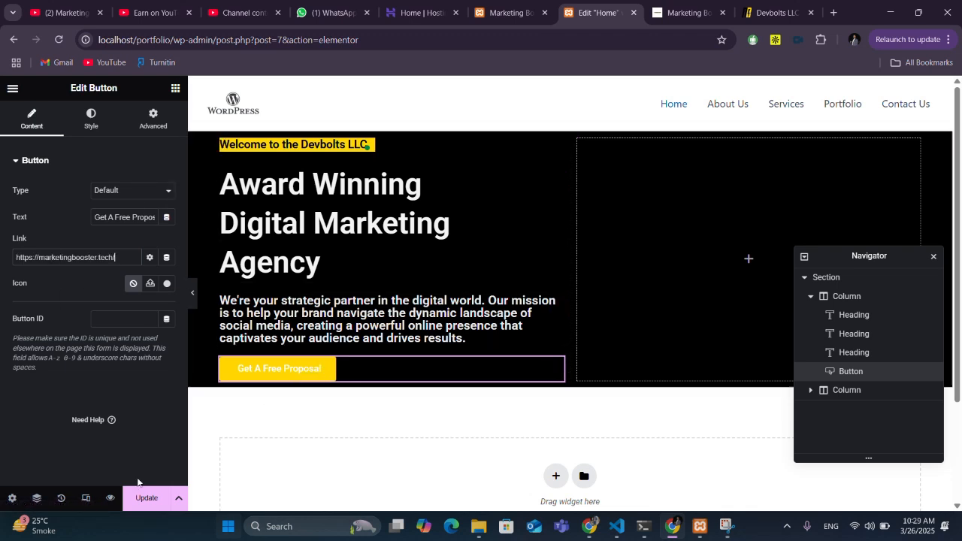
left_click(148, 498)
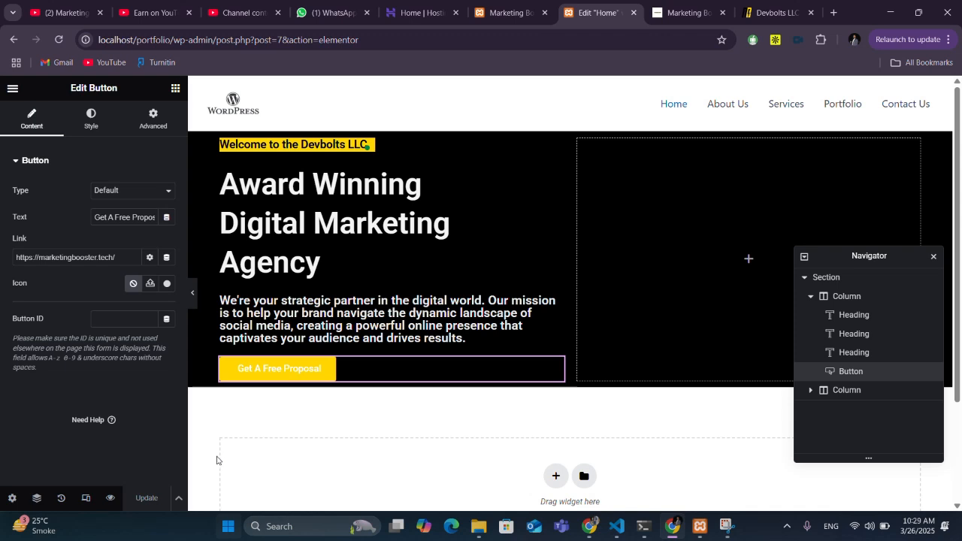
Step: Preview the Home page, test the "Get A Free Proposal" button's link, and return to the Elementor editor
left_click(110, 498)
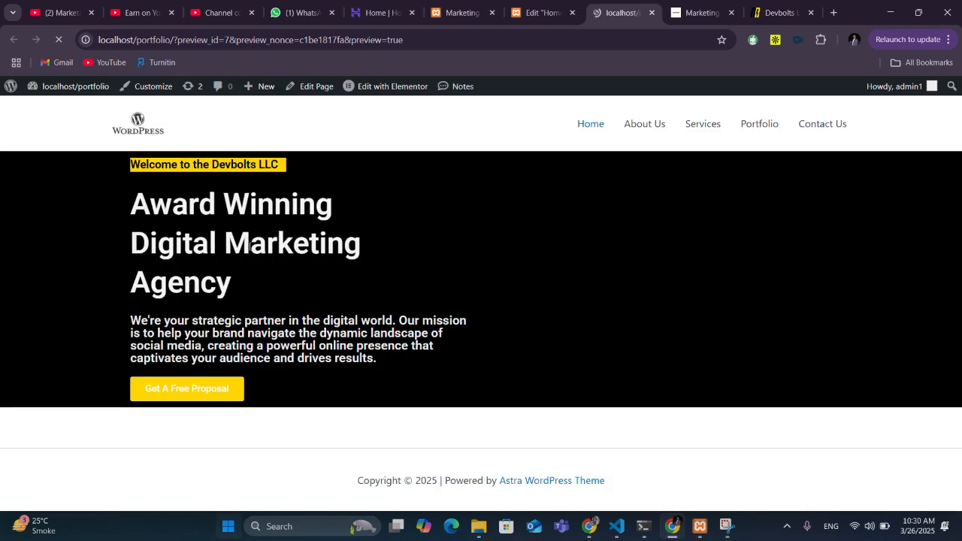
left_click(180, 389)
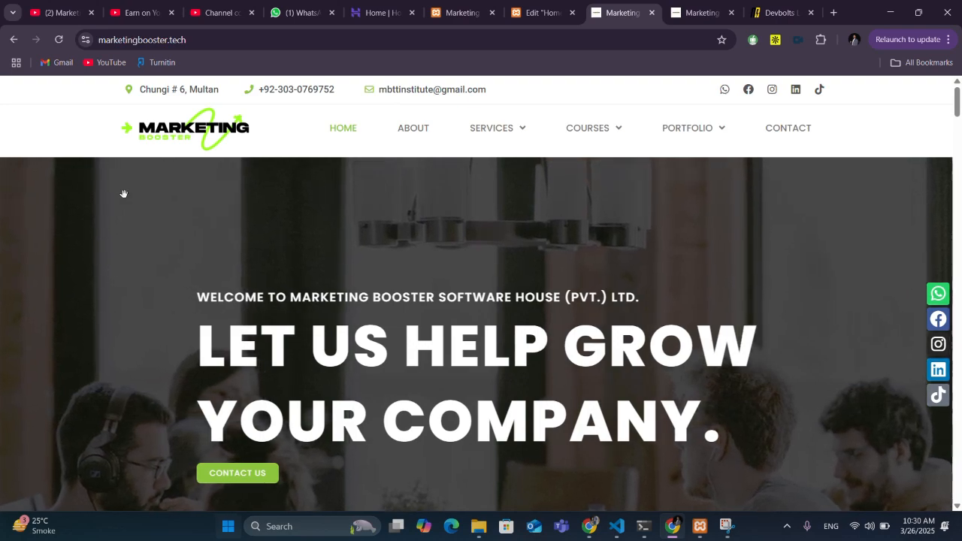
left_click(4, 42)
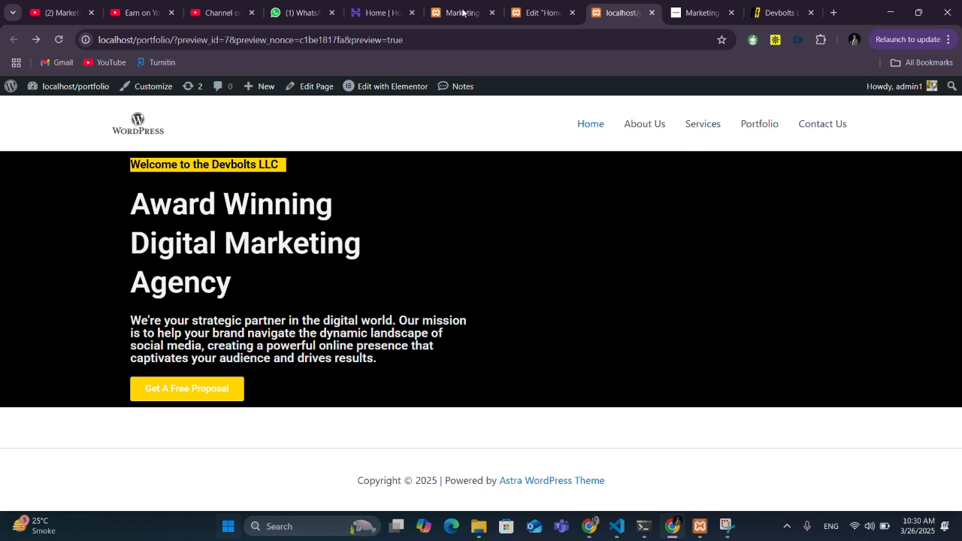
left_click(565, 7)
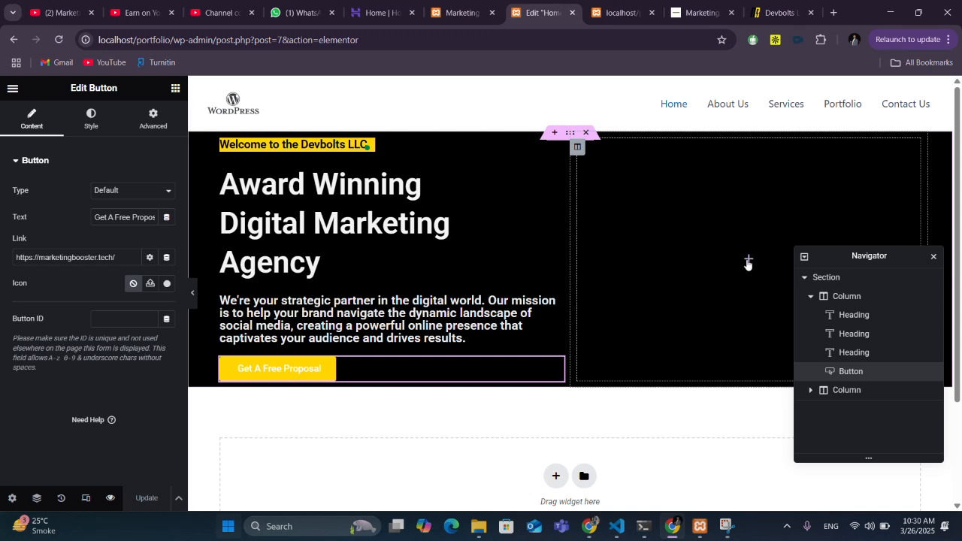
Step: Add an Image widget to the hero's empty second column, choose hgfhgf-02-1-1.png from the media library, and update the page
left_click(748, 262)
left_click_drag(45, 281, 708, 243)
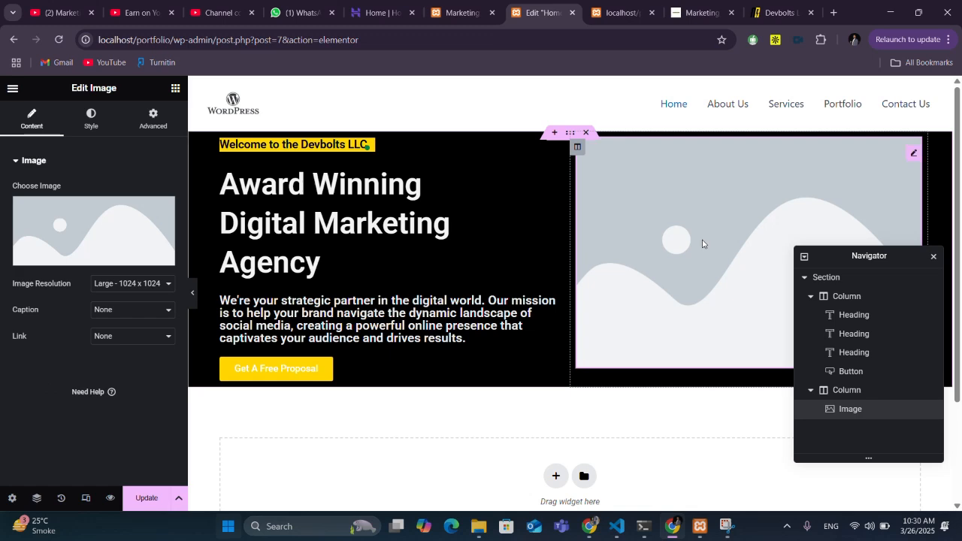
left_click(100, 257)
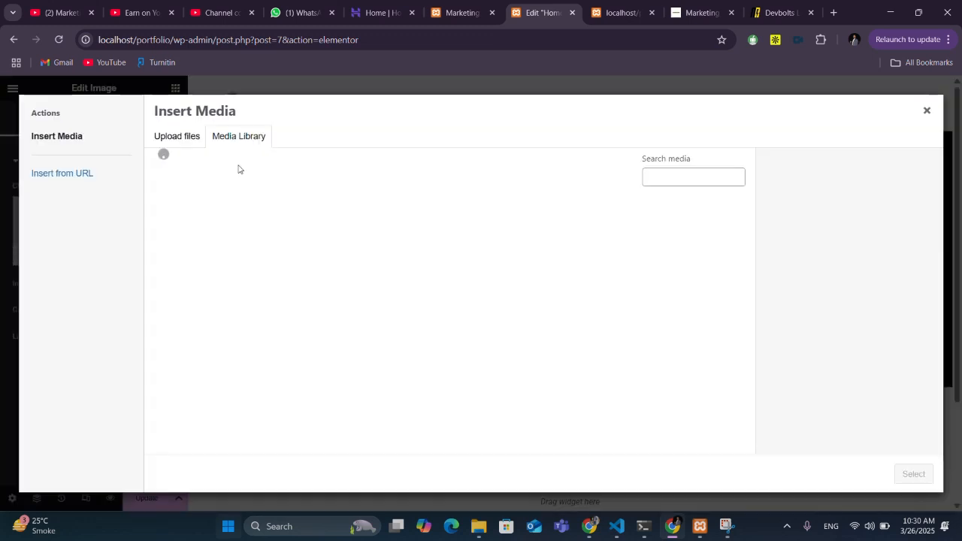
left_click(181, 272)
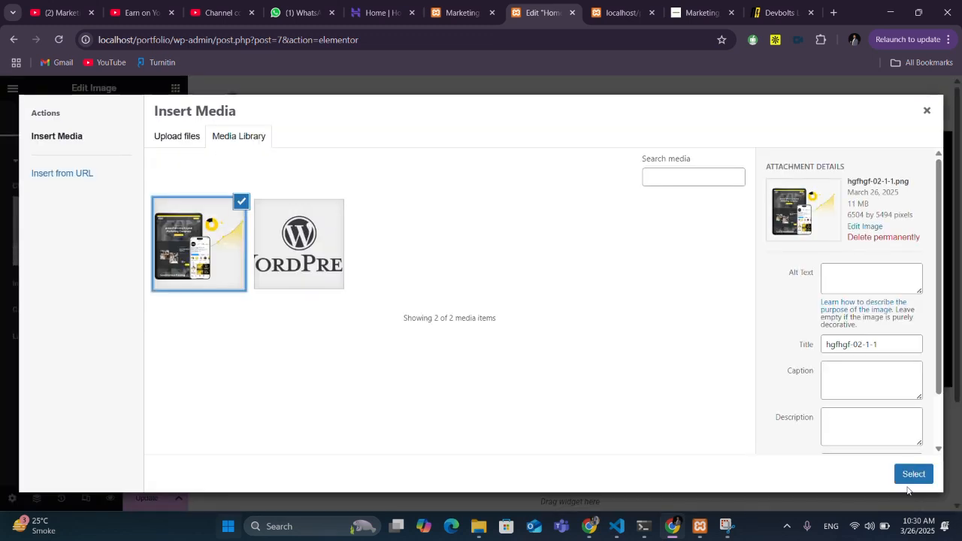
left_click(913, 474)
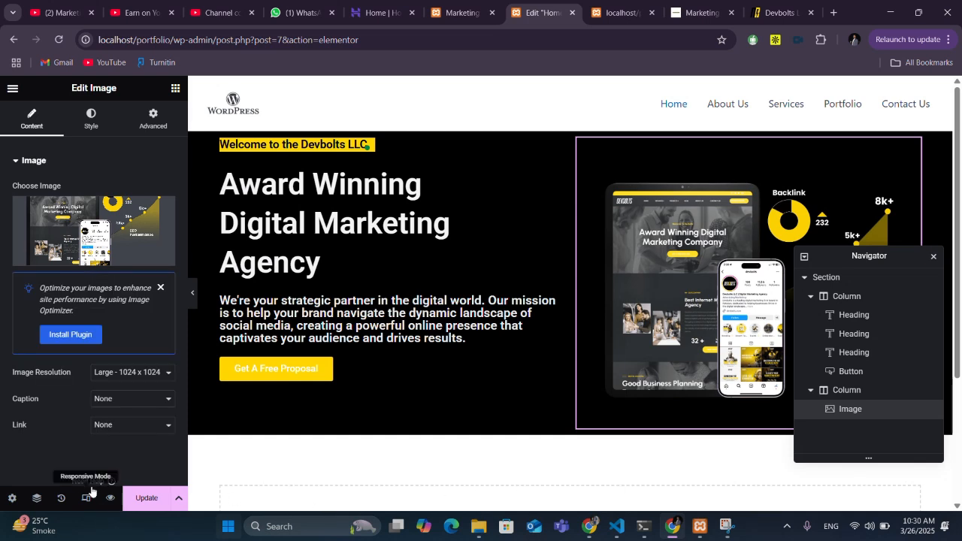
left_click(149, 498)
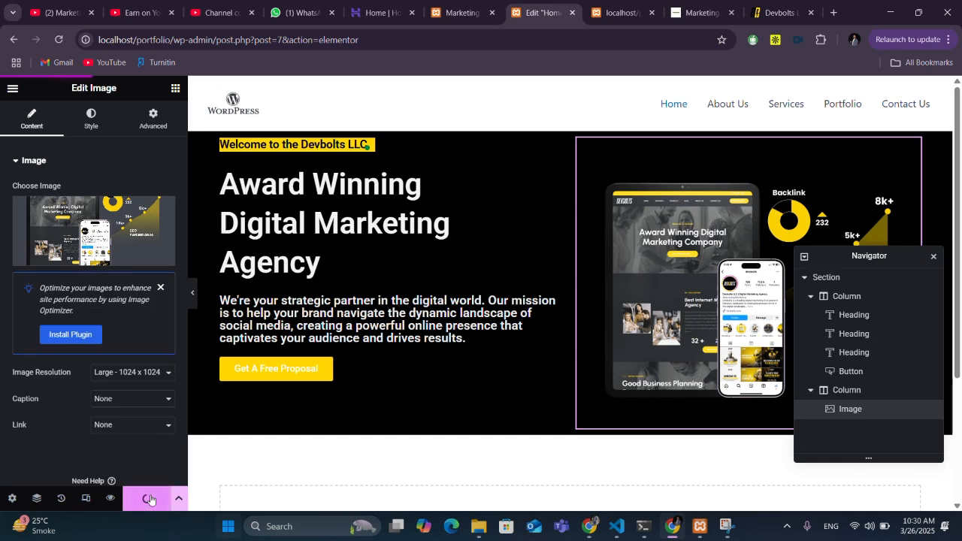
Step: Check the hero image in the page preview and examine the dividing line and section below the hero on devbolts.com
left_click(609, 19)
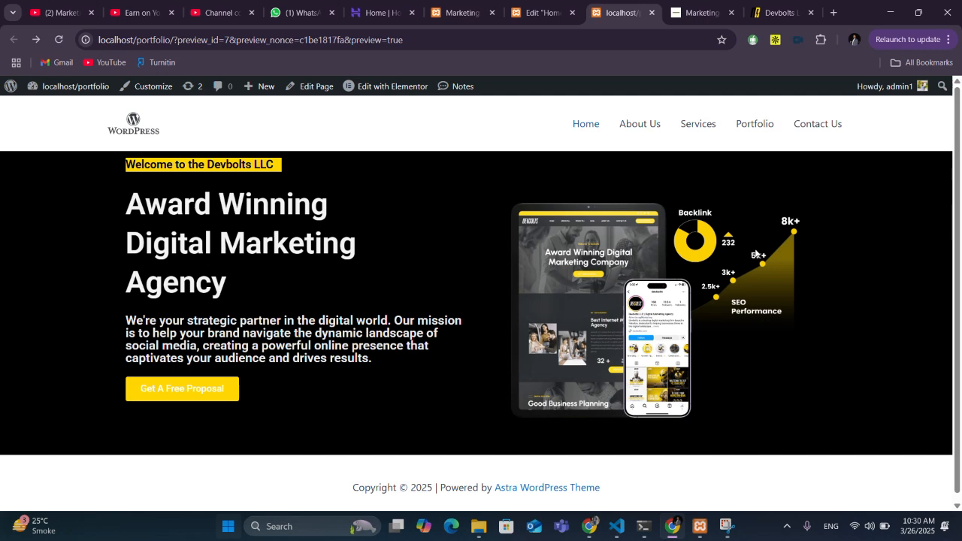
left_click(565, 9)
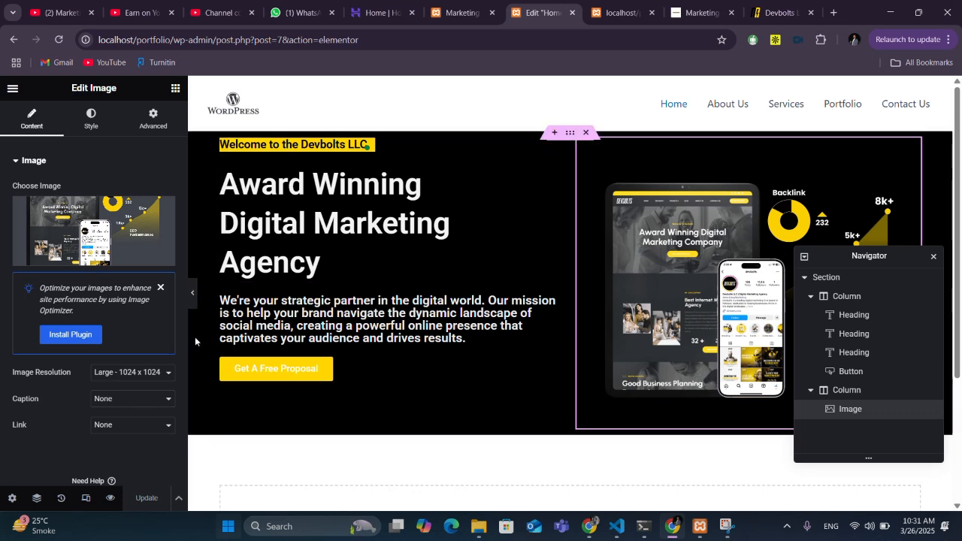
left_click(242, 372)
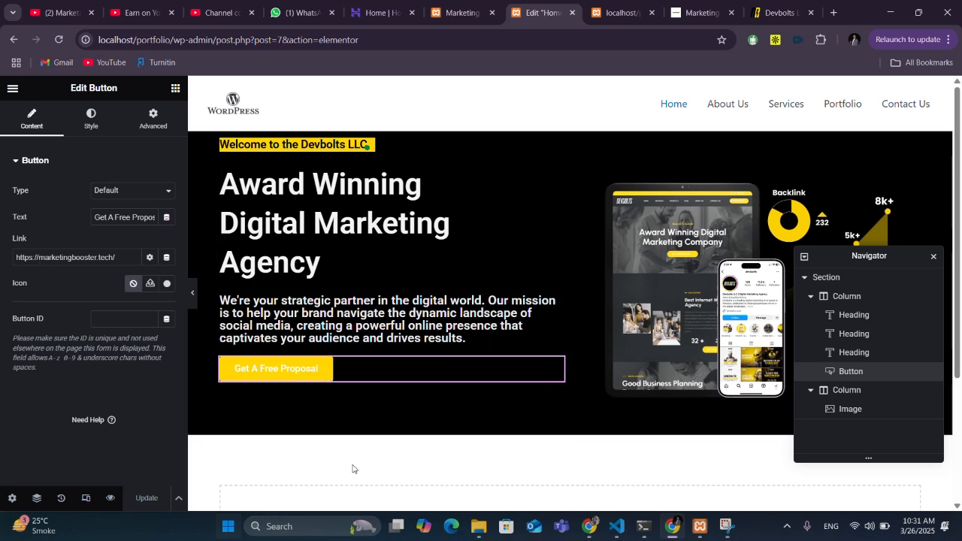
left_click(760, 13)
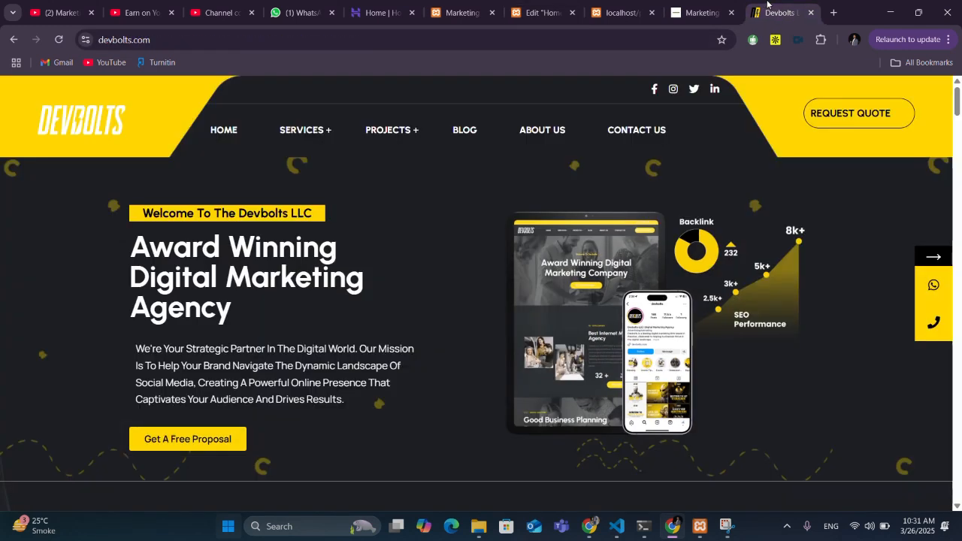
scroll(236, 419, "down", 4)
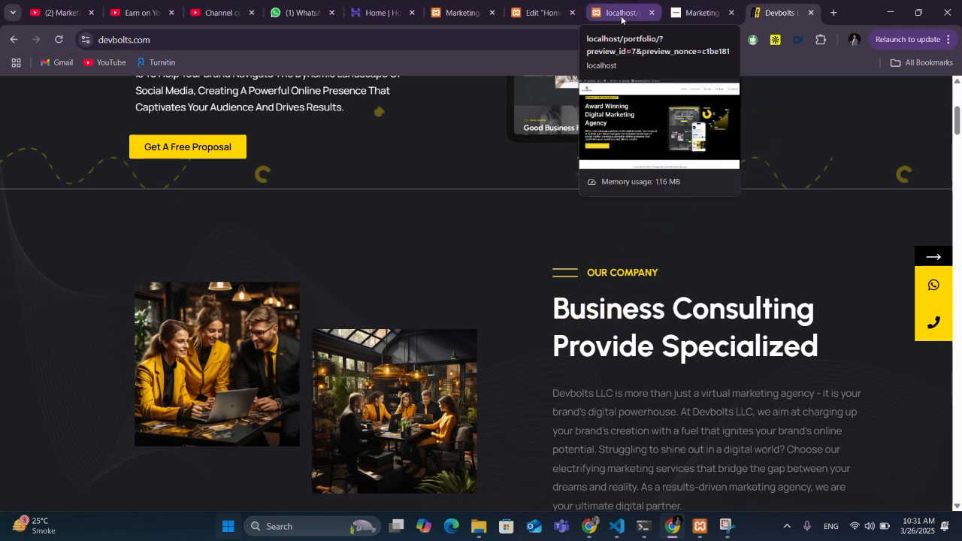
left_click(565, 11)
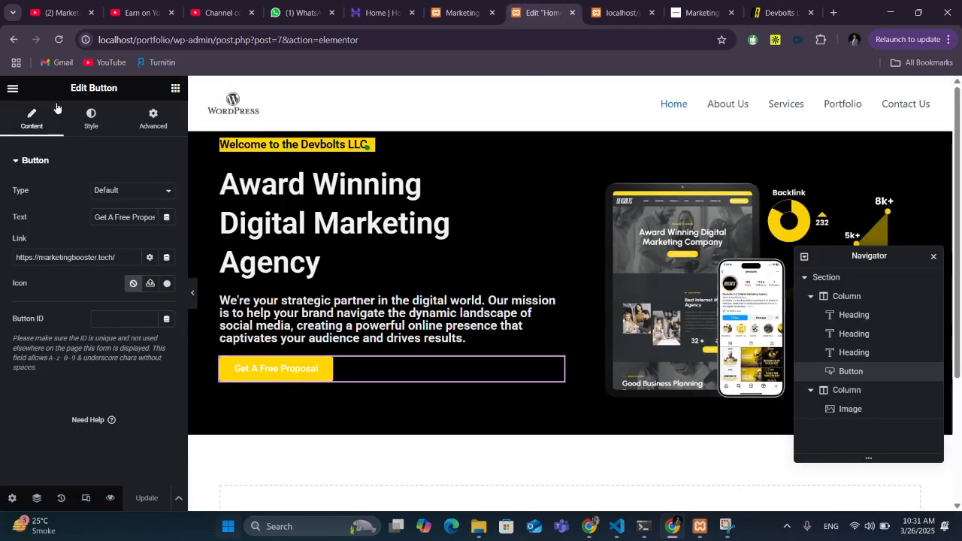
Step: Add a single-column section below the hero and place a Divider widget in it
left_click(175, 88)
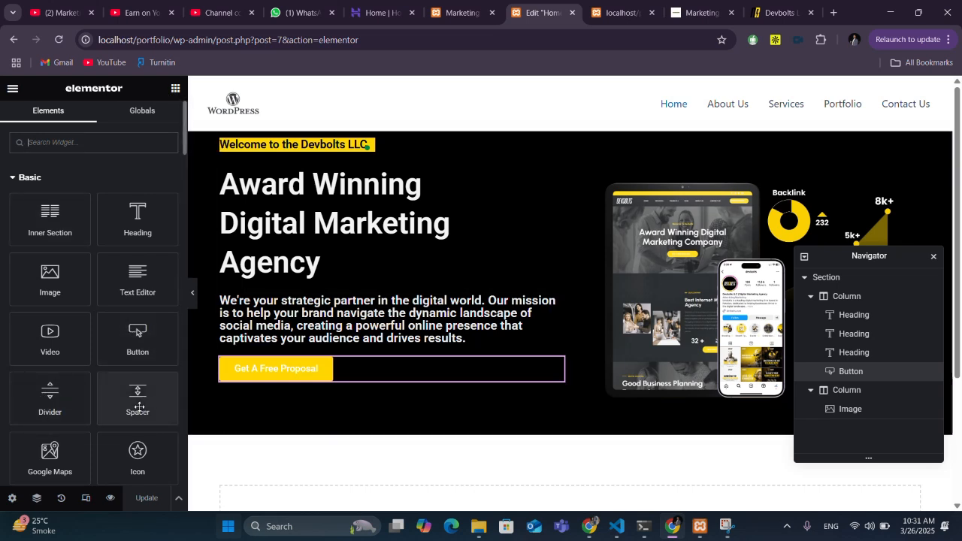
left_click_drag(49, 395, 496, 474)
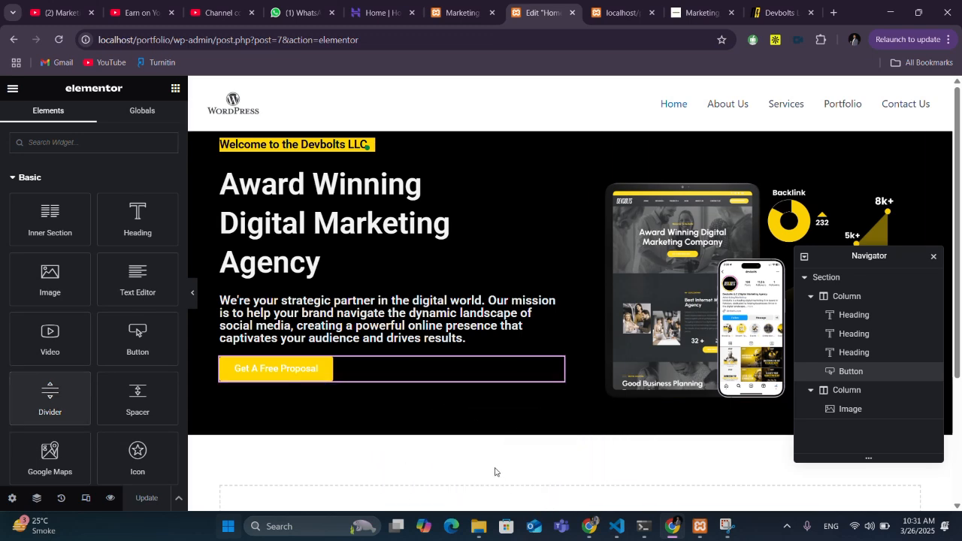
scroll(450, 387, "down", 3)
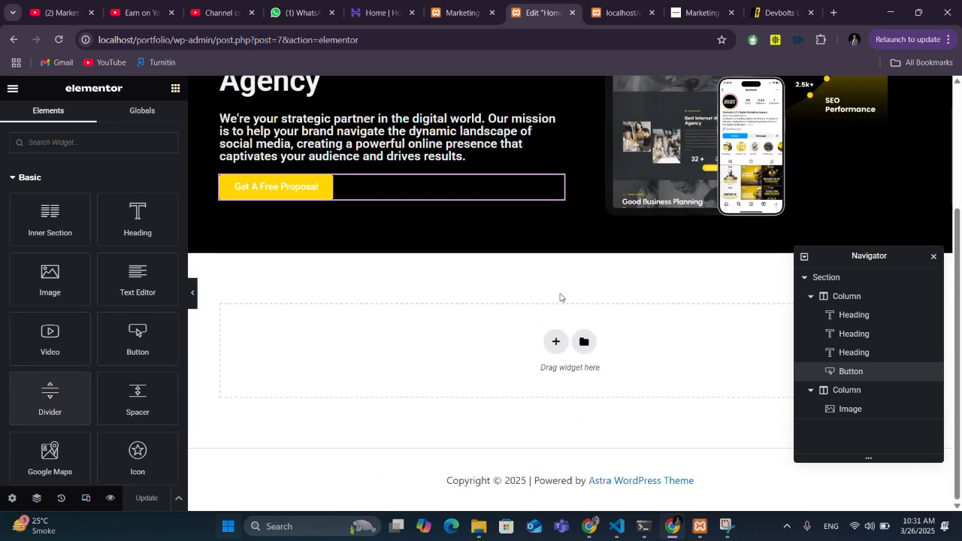
left_click(556, 341)
left_click(385, 377)
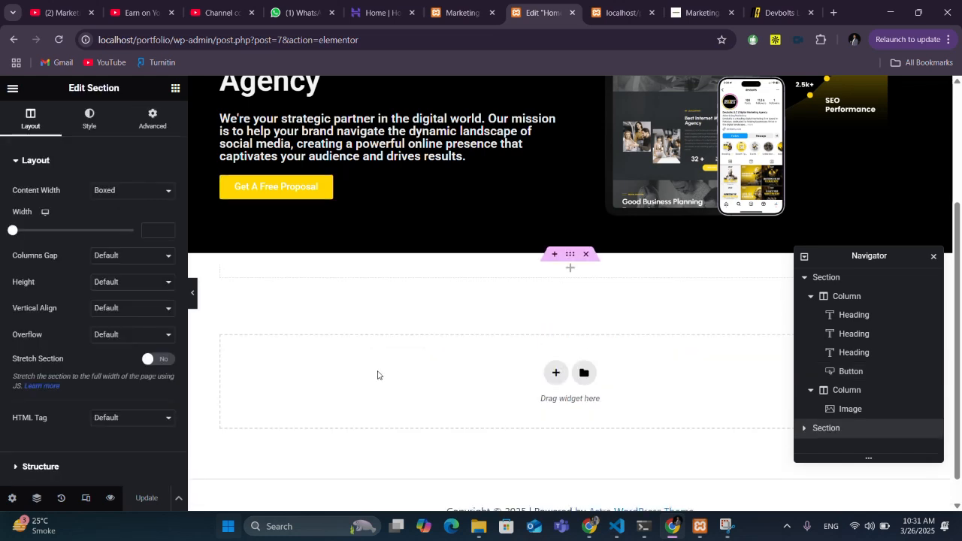
left_click(174, 89)
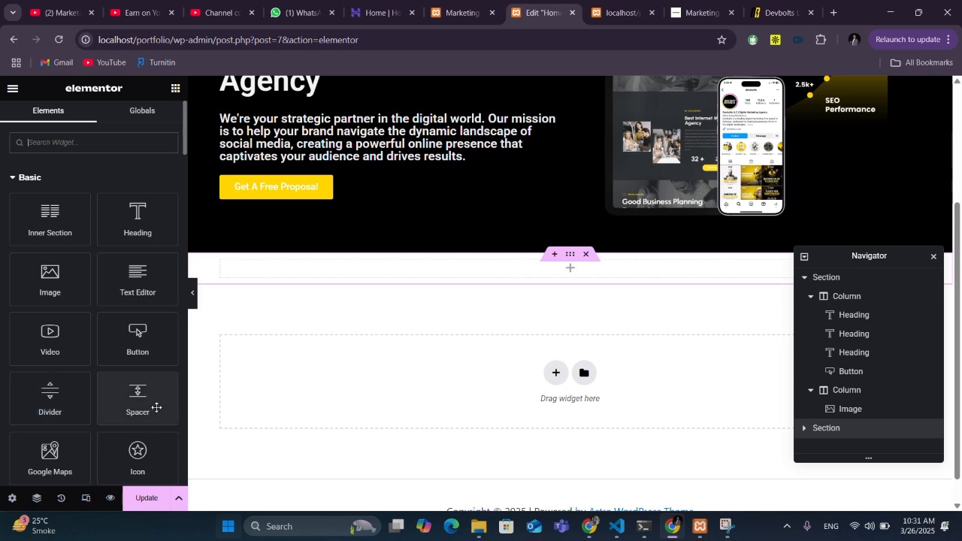
left_click_drag(65, 403, 549, 275)
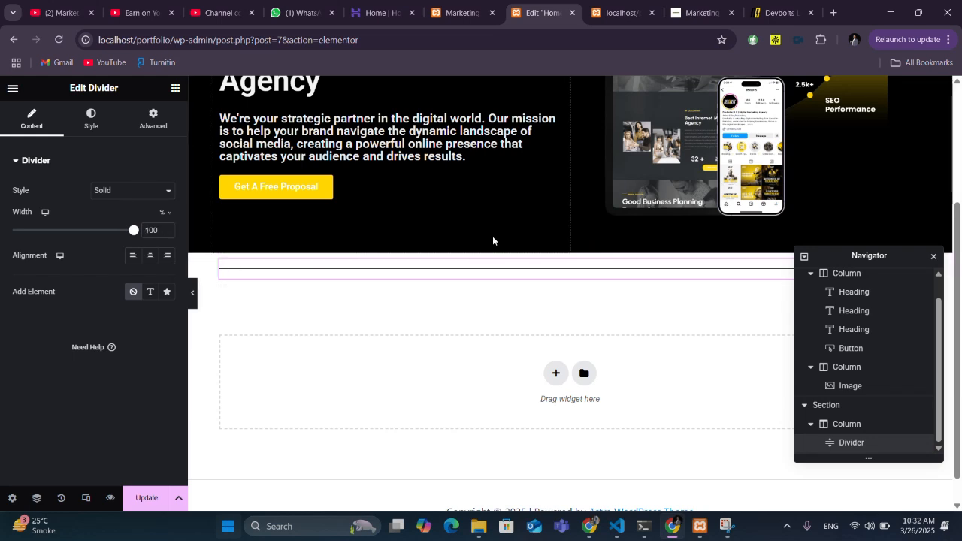
Step: Set the content width of the divider's section to Full Width
left_click(571, 256)
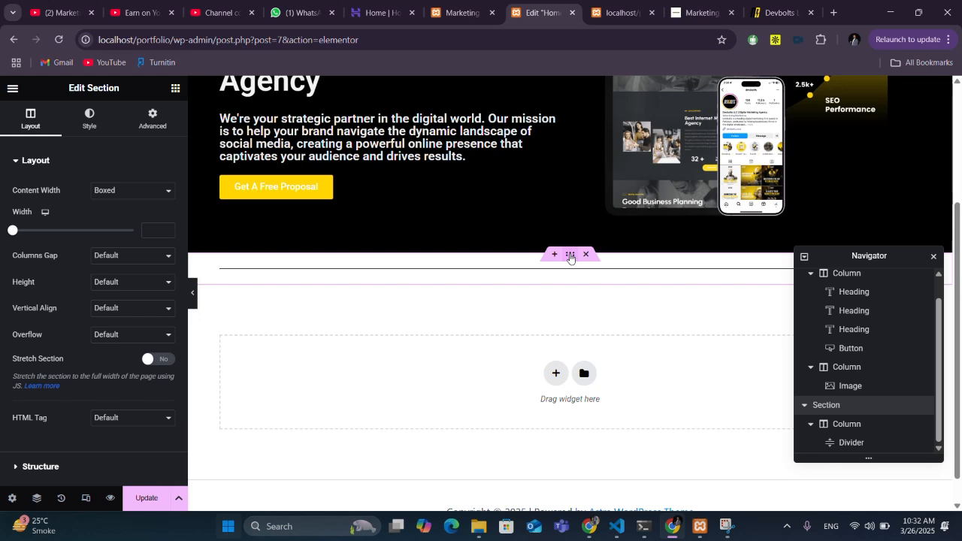
left_click(111, 192)
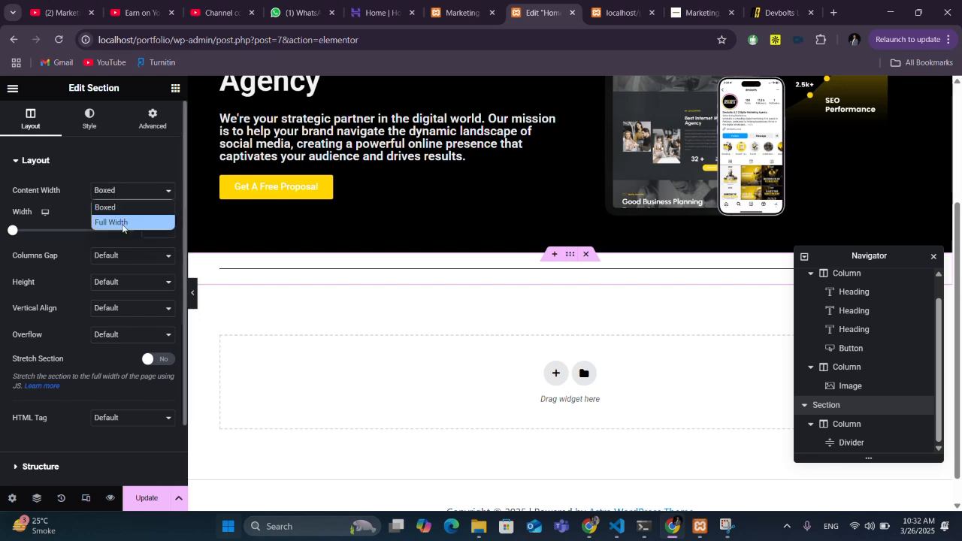
left_click(111, 222)
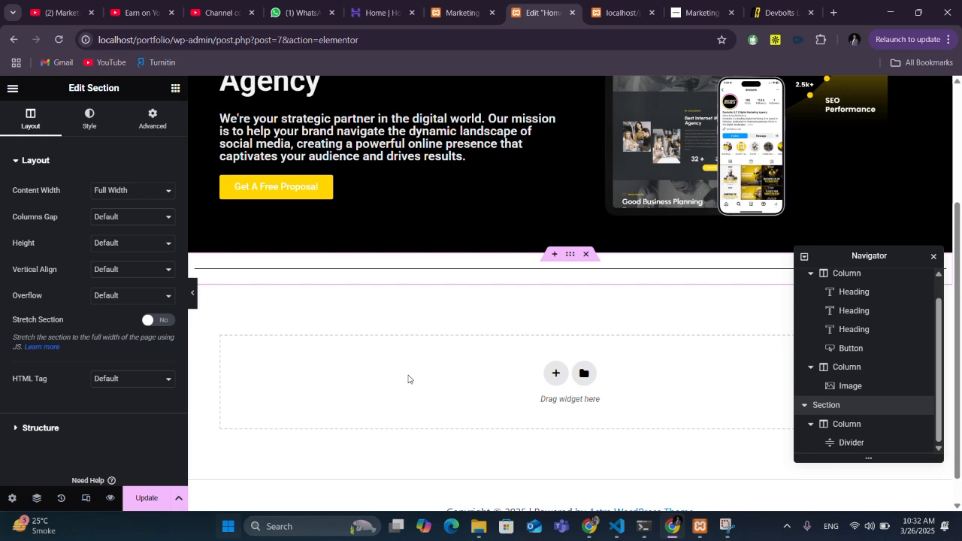
Step: Give the divider's section a classic solid background in black, #000000
left_click(479, 267)
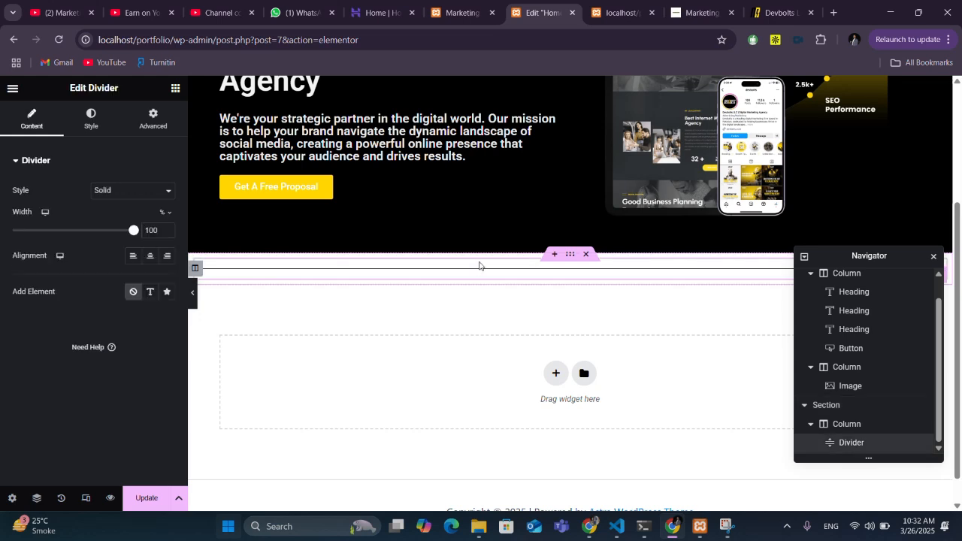
left_click(573, 255)
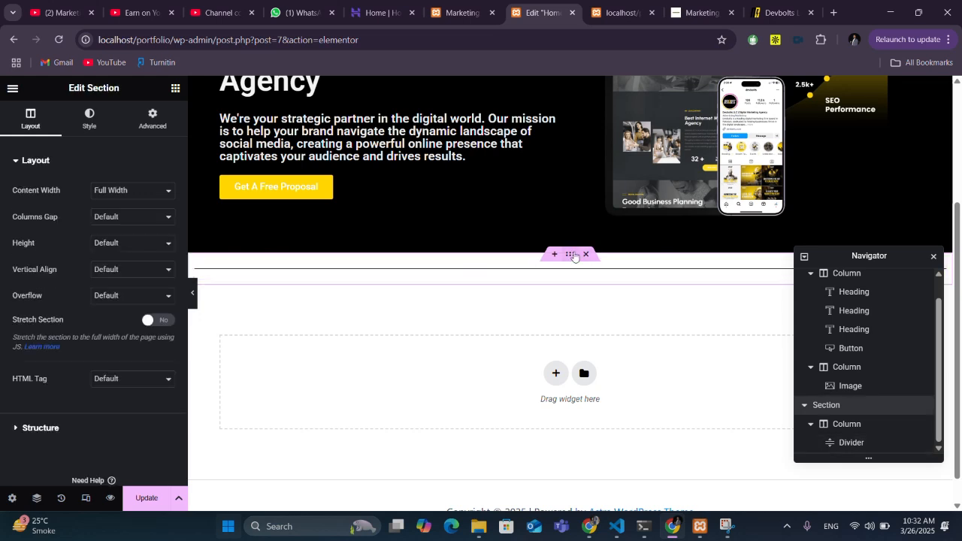
left_click(91, 118)
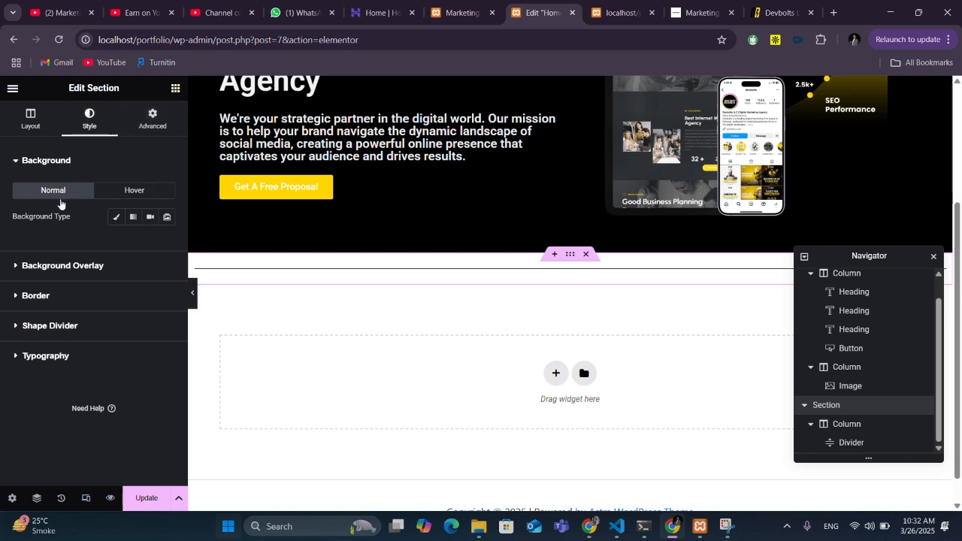
left_click(115, 216)
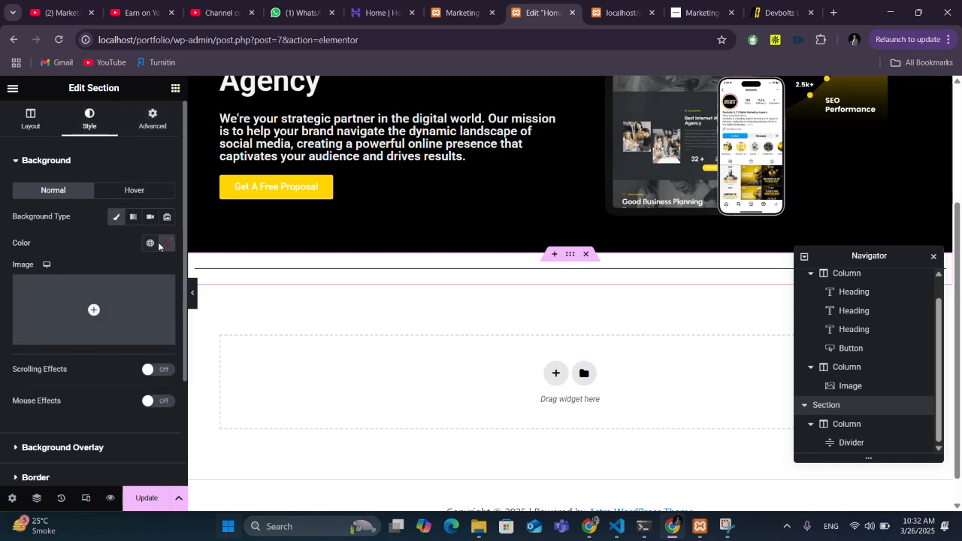
left_click(166, 247)
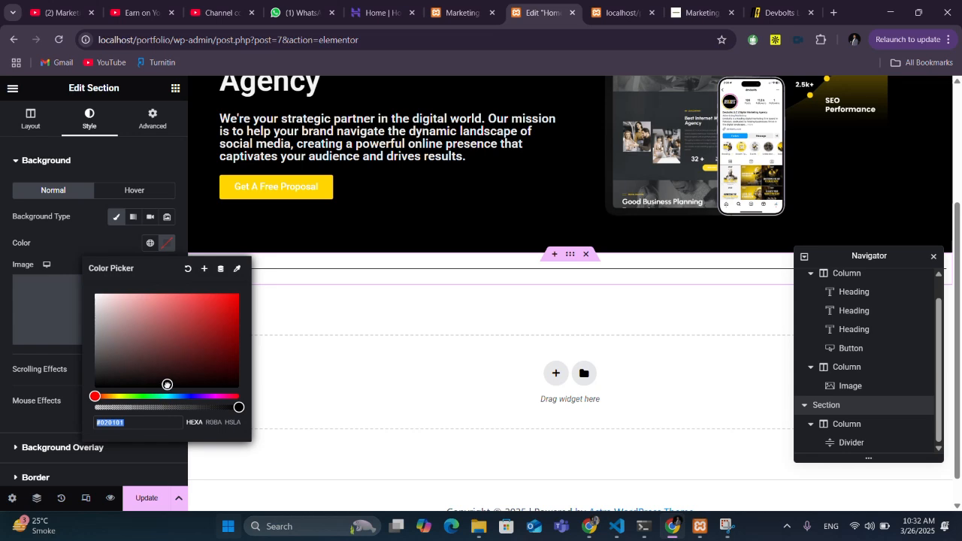
left_click_drag(167, 385, 92, 396)
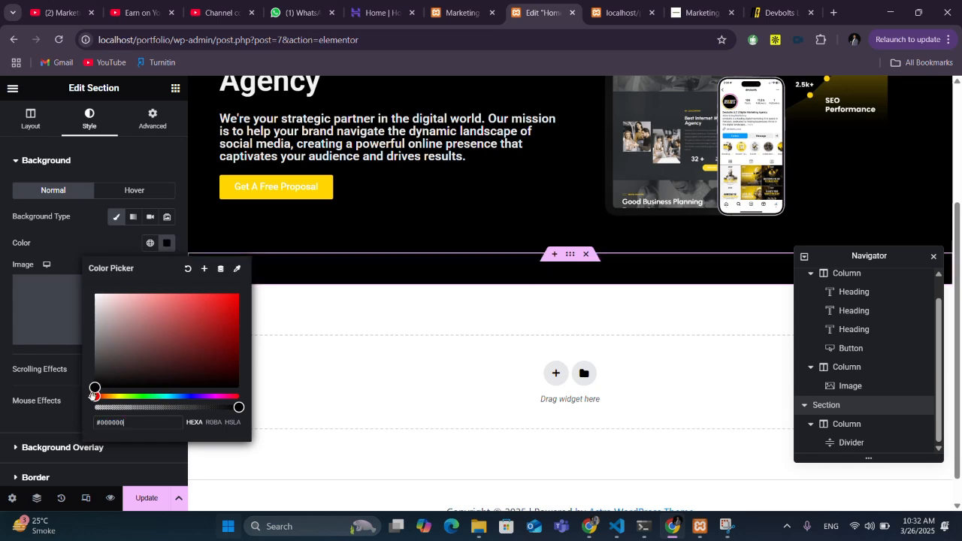
Step: Set the Divider widget's line color to off-white #F4F0F0 and update the page
left_click(409, 272)
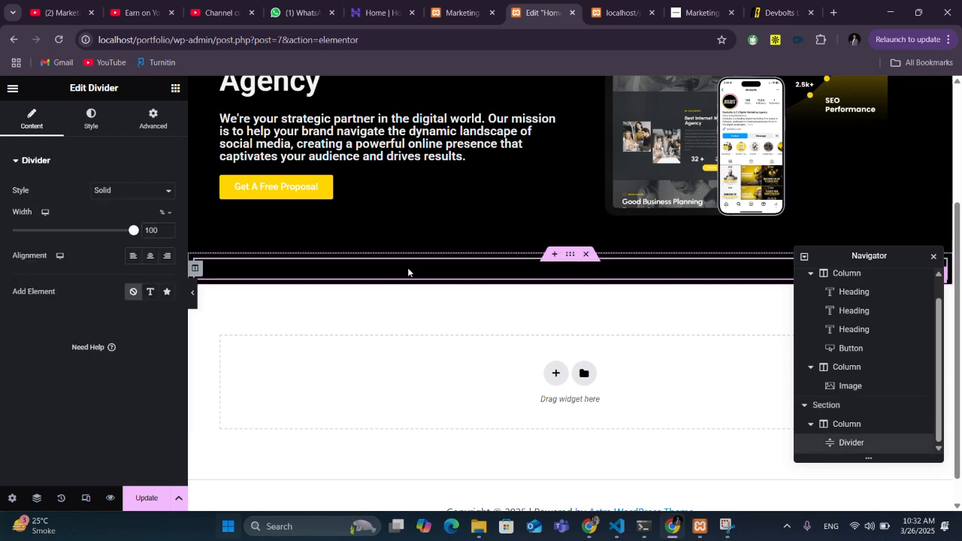
left_click(91, 118)
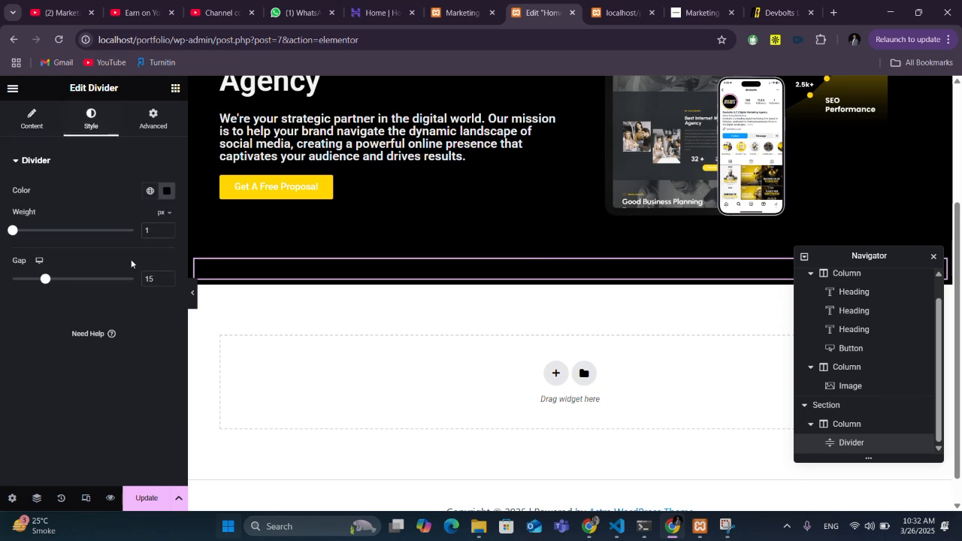
left_click(168, 193)
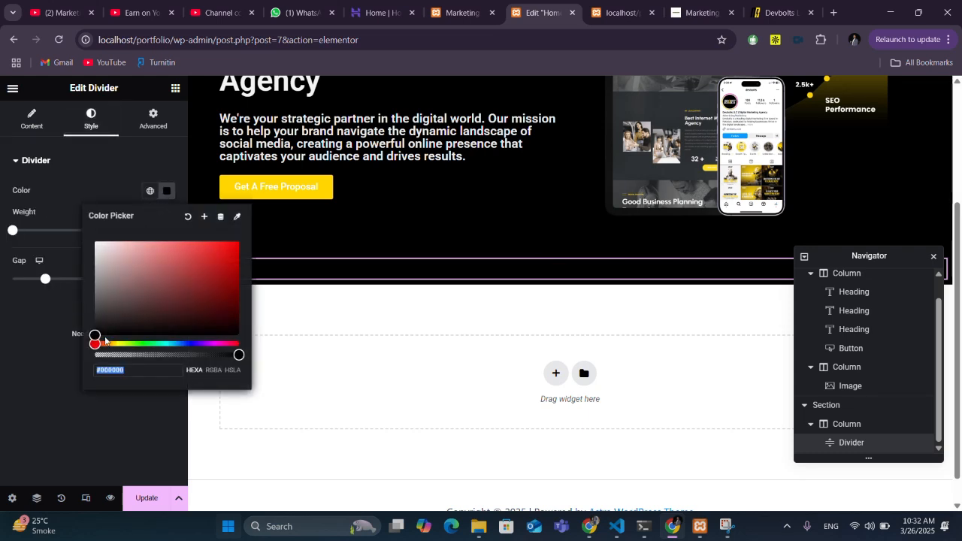
left_click_drag(98, 324, 96, 246)
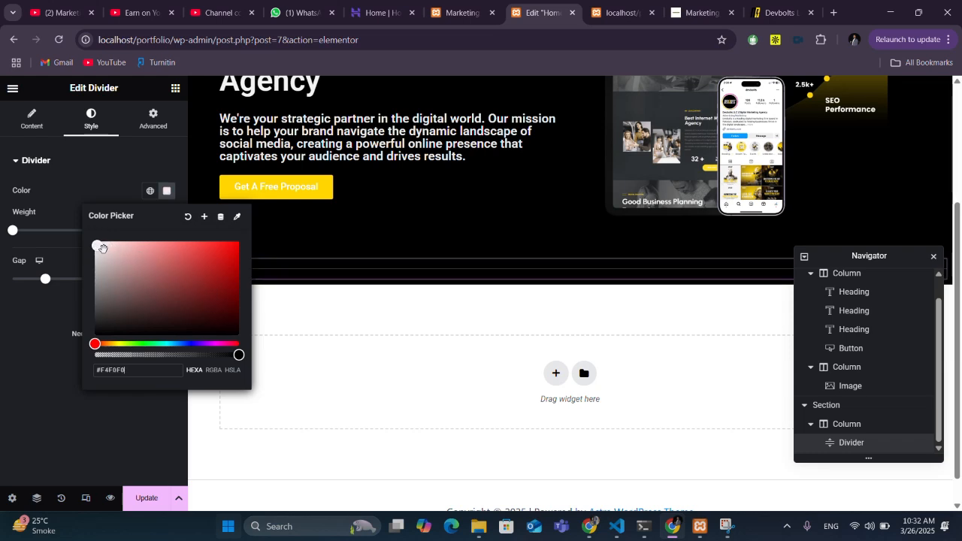
left_click(376, 381)
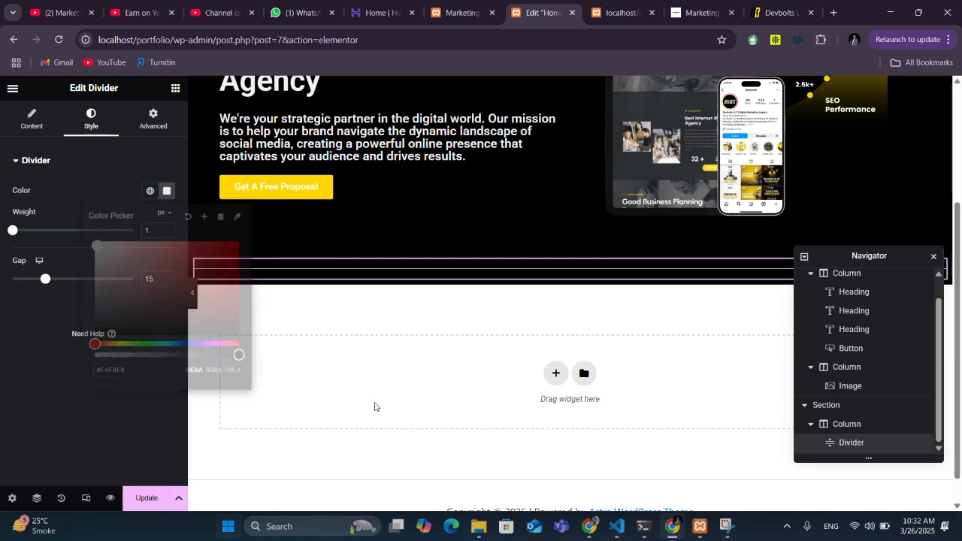
left_click(135, 494)
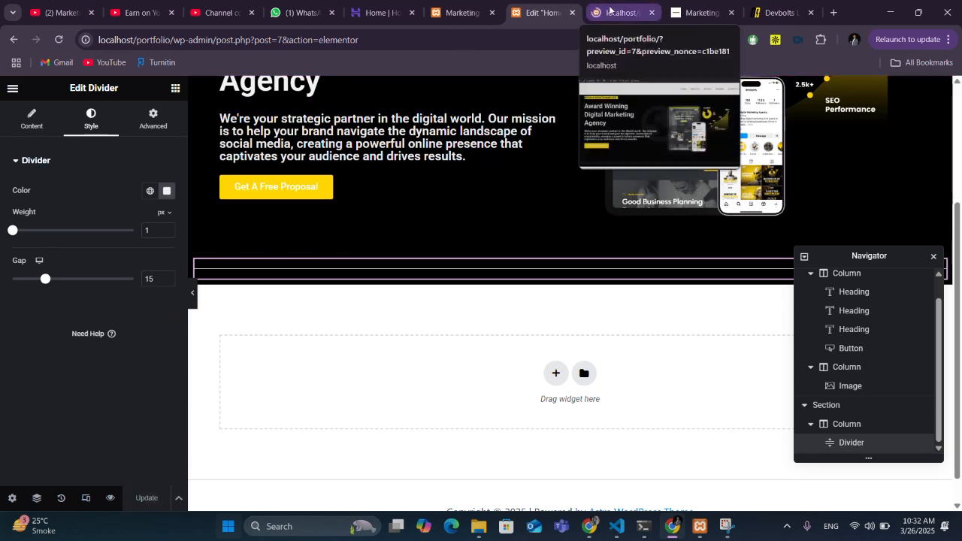
Step: Check the divider below the hero in the page preview and compare it with devbolts.com
left_click(609, 11)
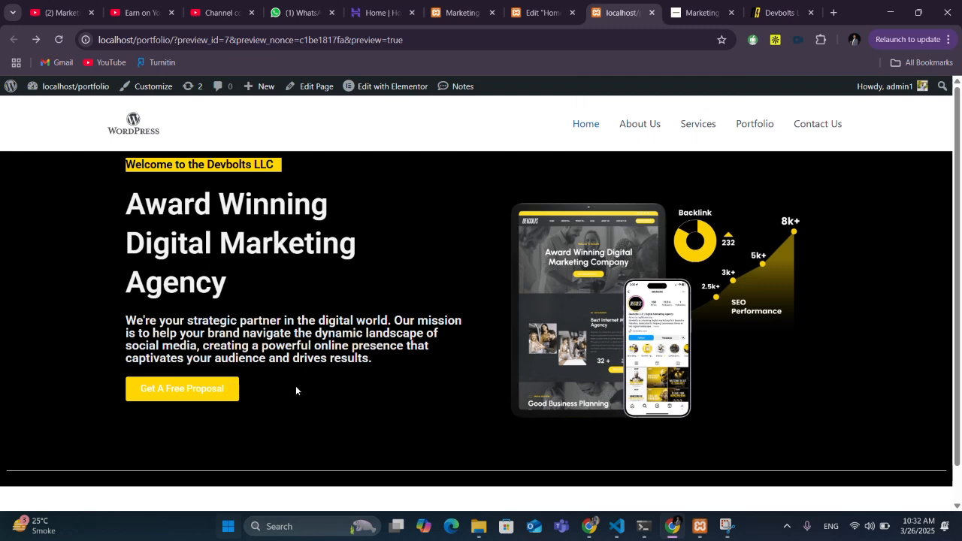
scroll(295, 386, "down", 1)
left_click(804, 12)
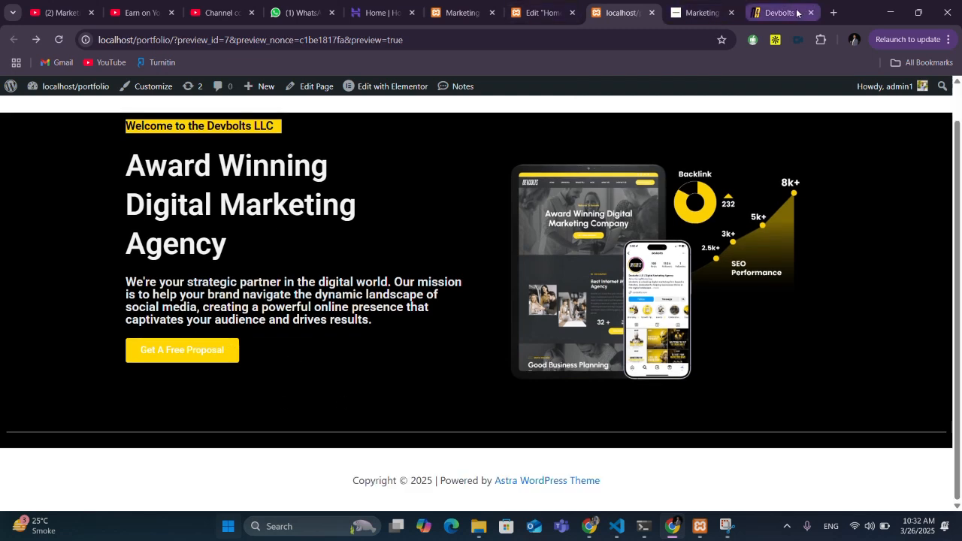